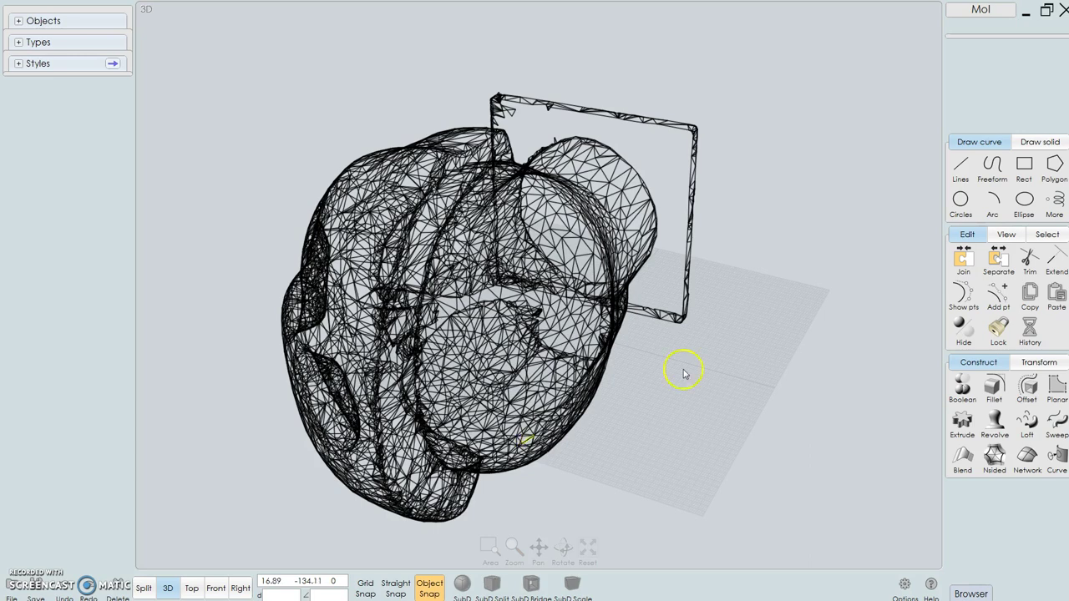
pyautogui.moveTo(742, 377); pyautogui.dragTo(718, 372, button='right')
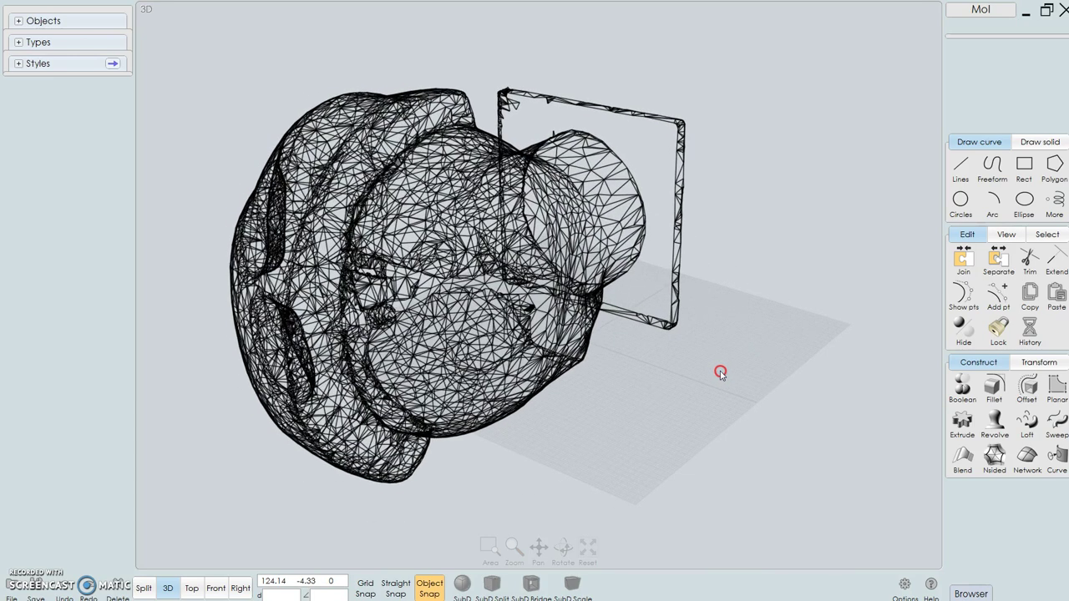
pyautogui.click(11, 589)
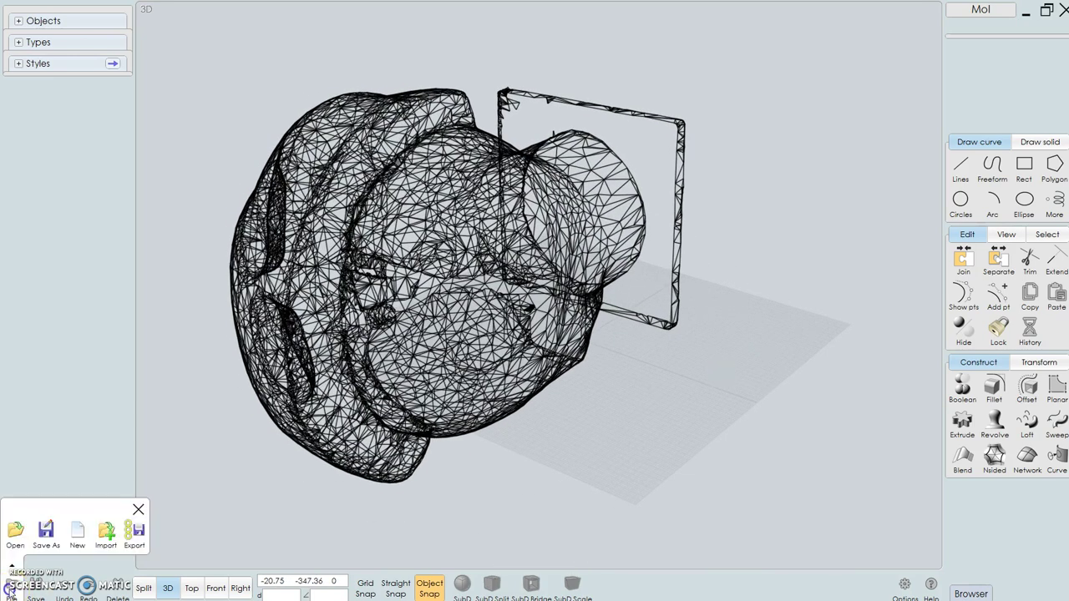
pyautogui.click(106, 539)
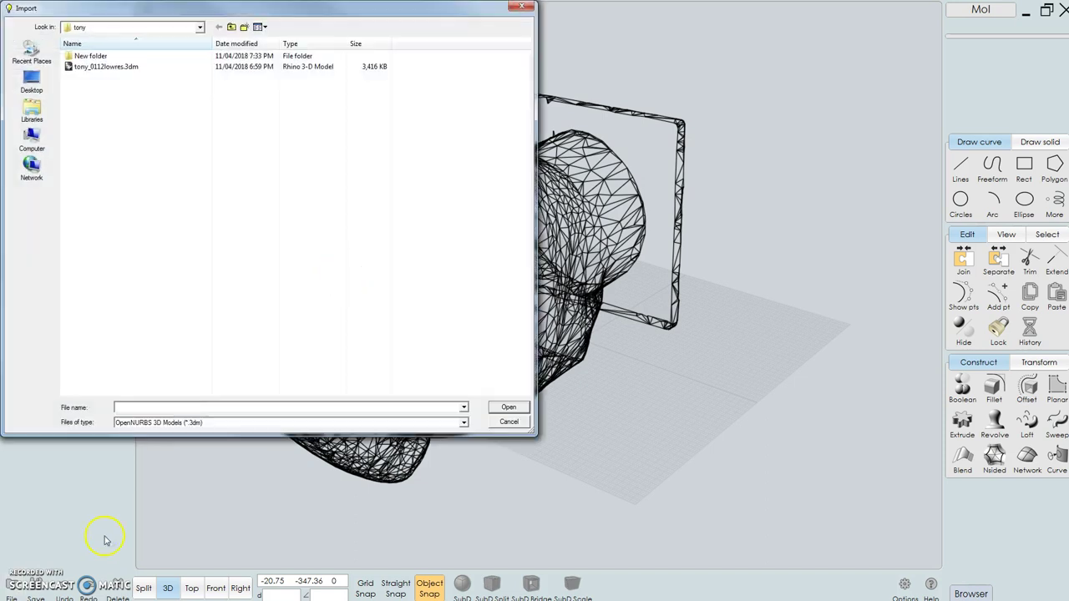
pyautogui.click(521, 8)
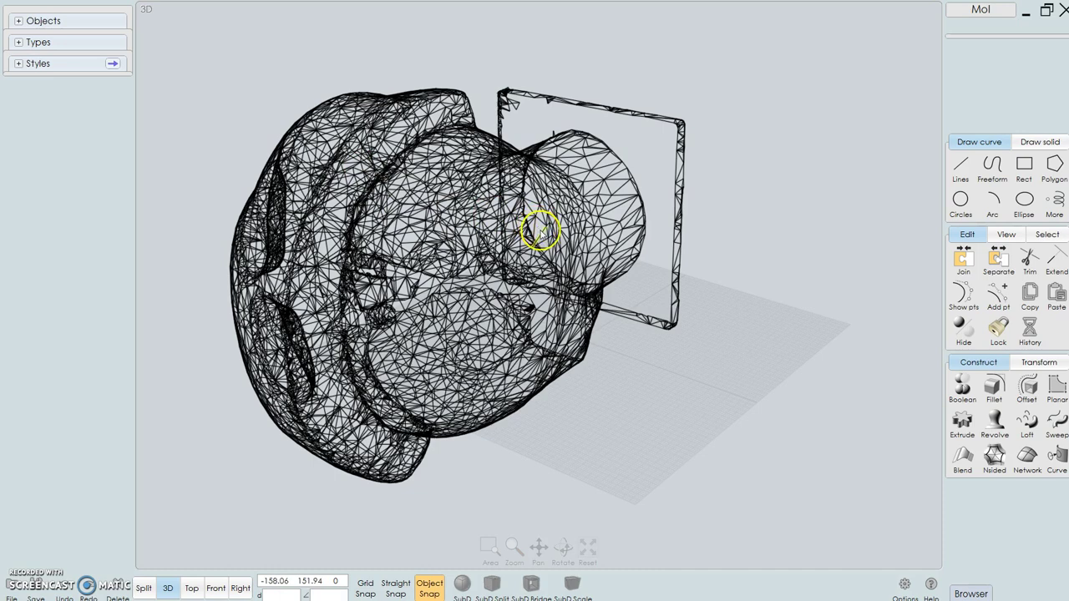
pyautogui.moveTo(709, 418); pyautogui.dragTo(670, 386)
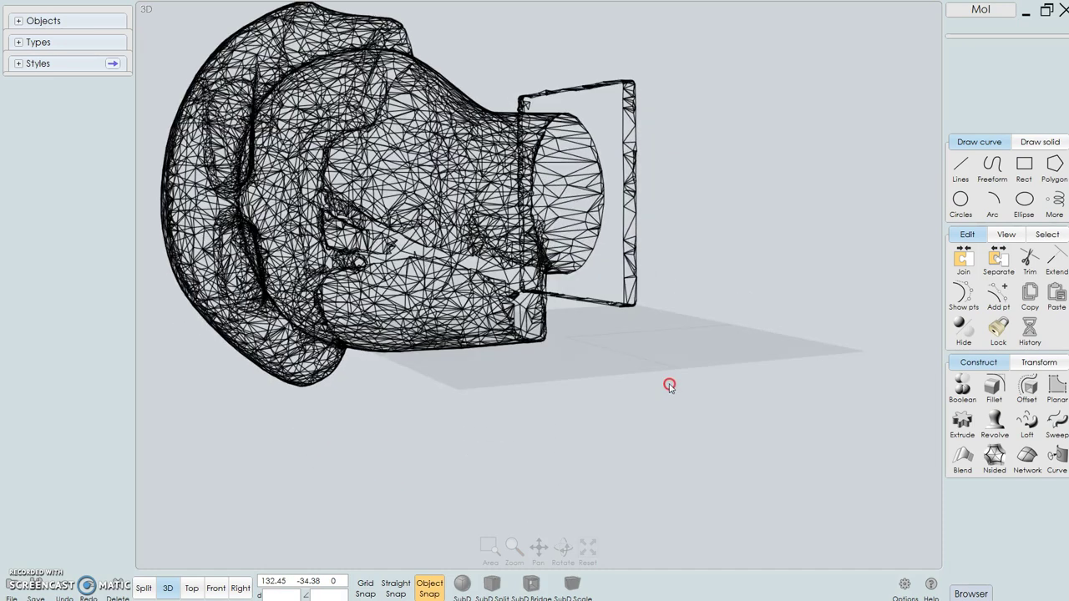
# Step: Rotate all the head mesh curves by 270 degrees in the Right view so the head stands upright
pyautogui.click(241, 589)
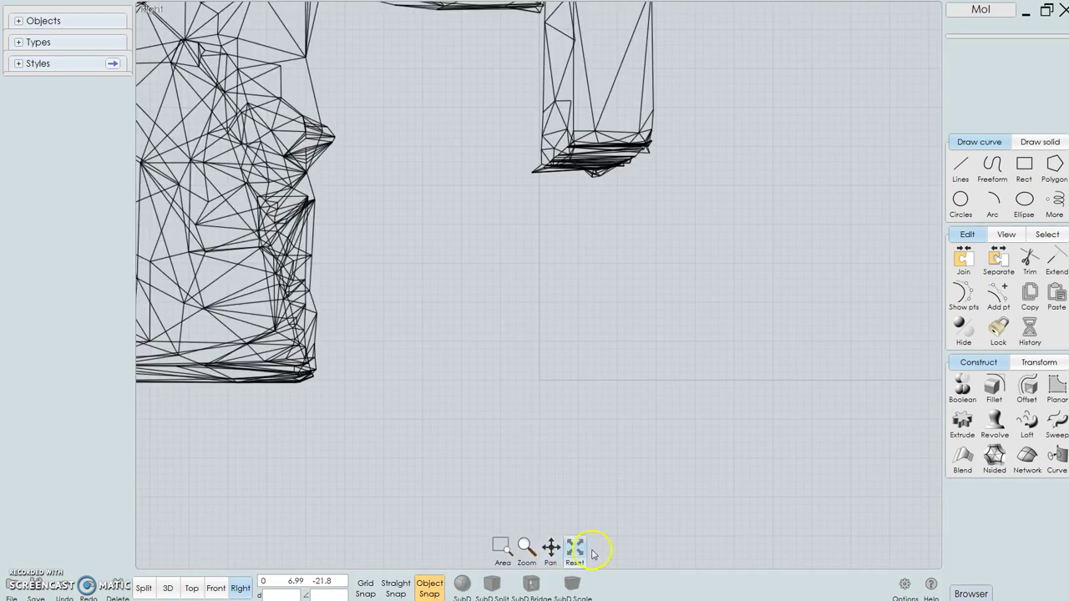
pyautogui.click(575, 547)
pyautogui.scroll(-7, 637, 396)
pyautogui.moveTo(696, 378); pyautogui.dragTo(573, 343, button='right')
pyautogui.moveTo(641, 236); pyautogui.dragTo(358, 425)
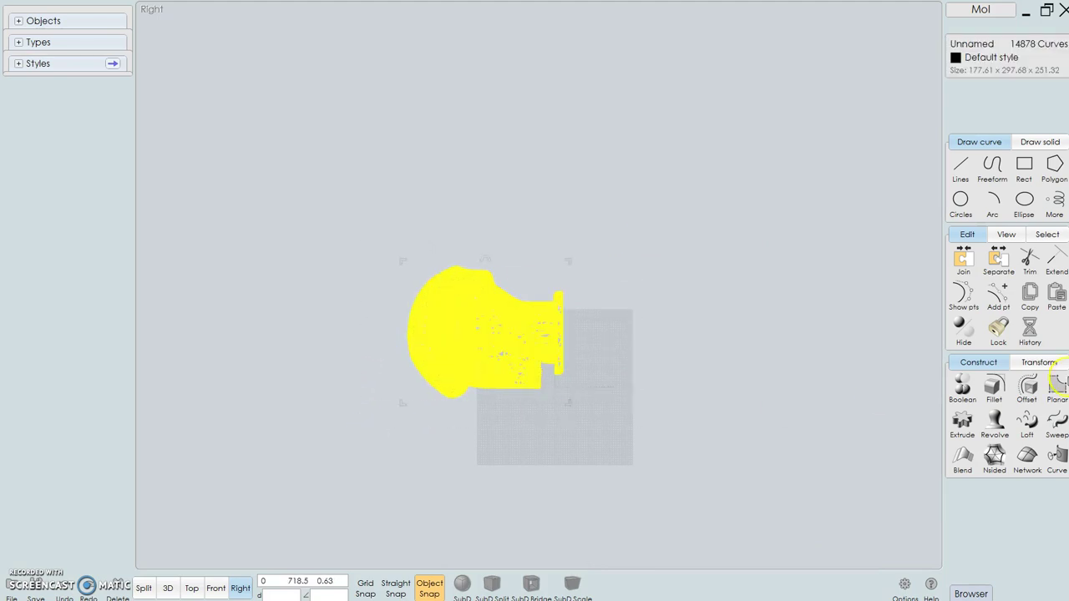
pyautogui.click(1050, 365)
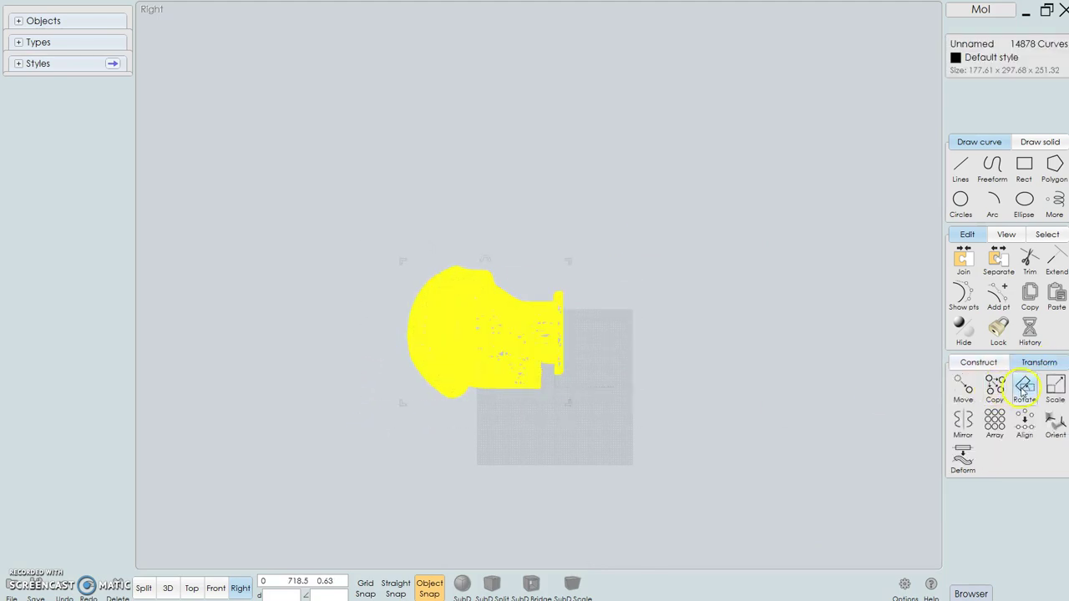
pyautogui.click(1025, 386)
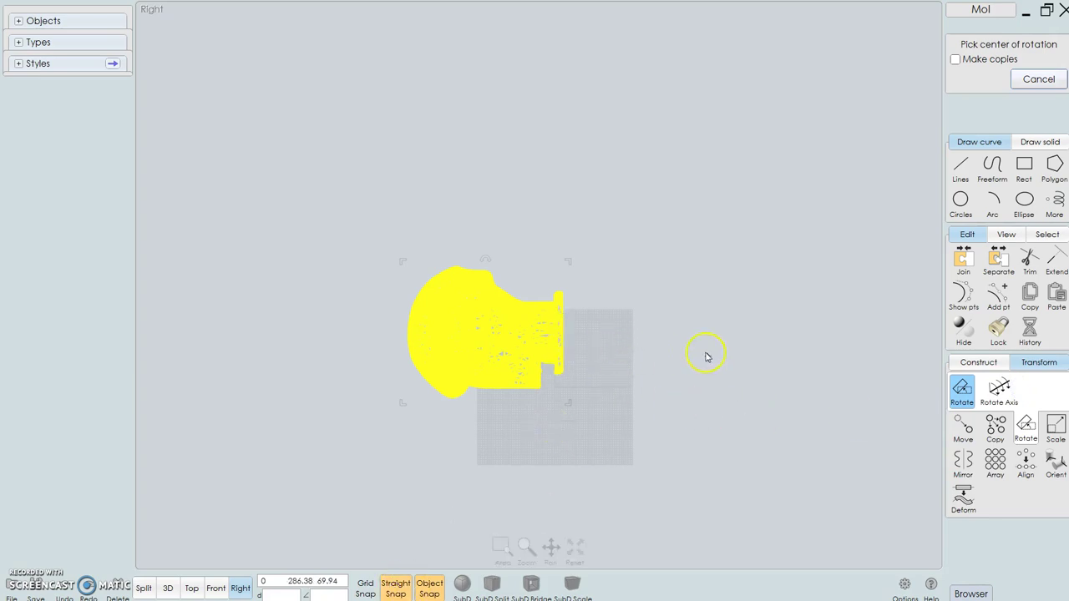
pyautogui.click(617, 348)
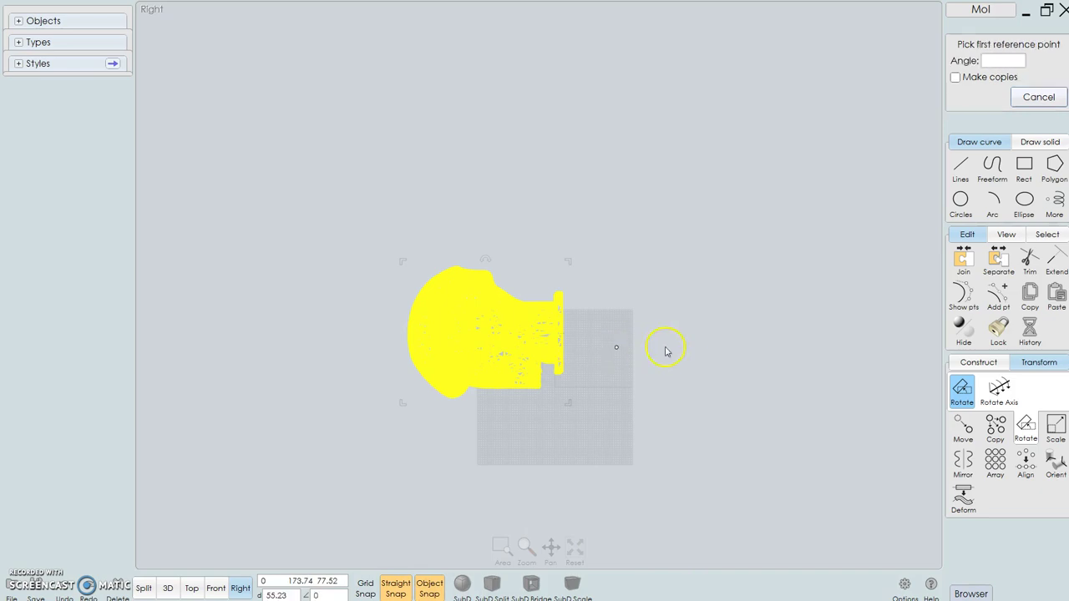
pyautogui.click(714, 348)
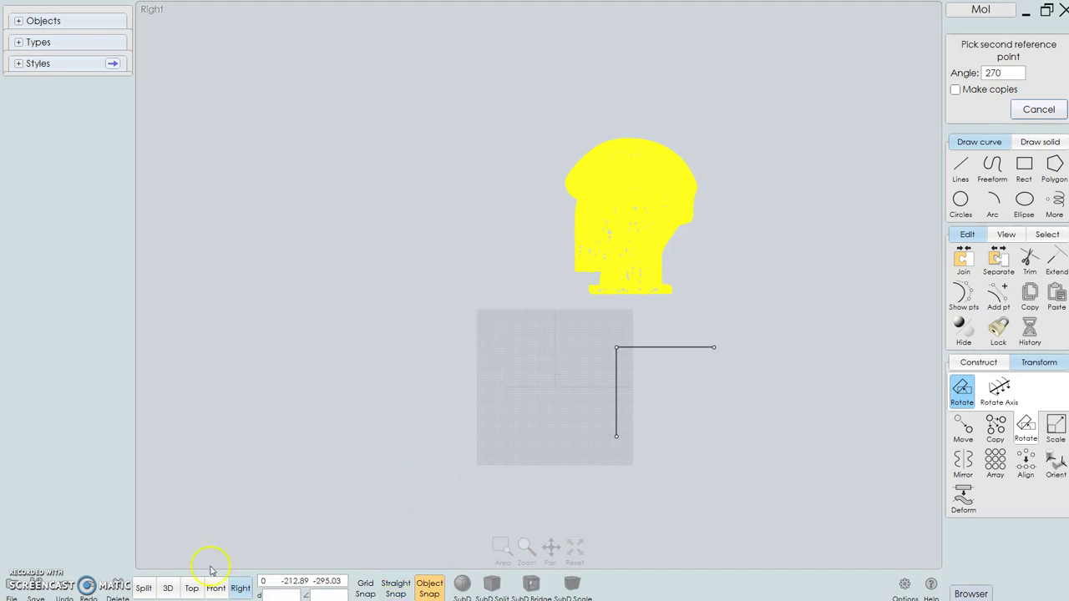
pyautogui.press('Return')
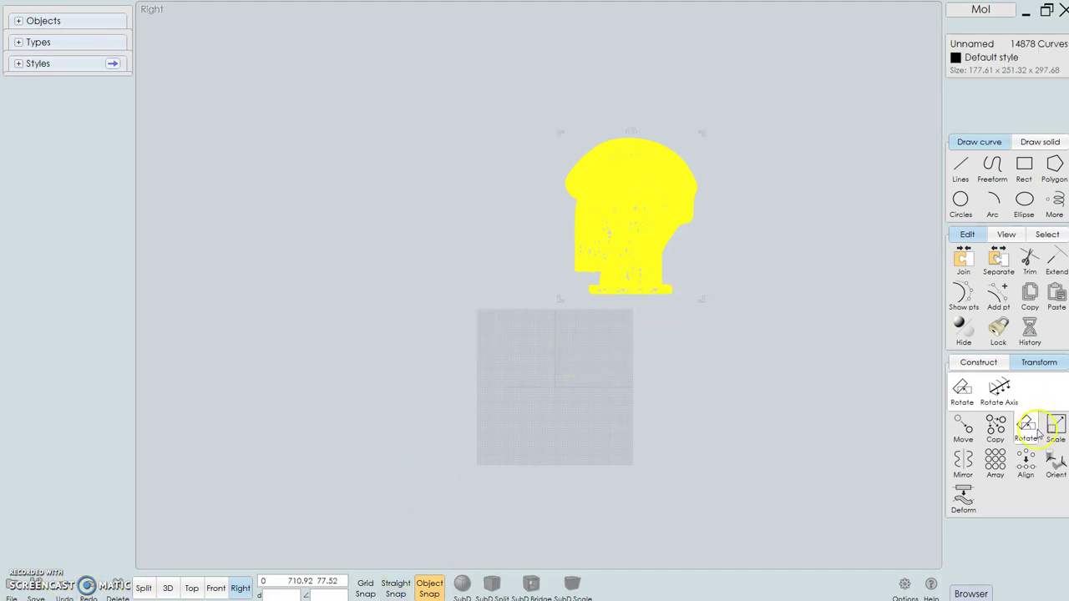
# Step: Move the upright head so its base sits on the ground line, centred at the grid origin
pyautogui.click(963, 426)
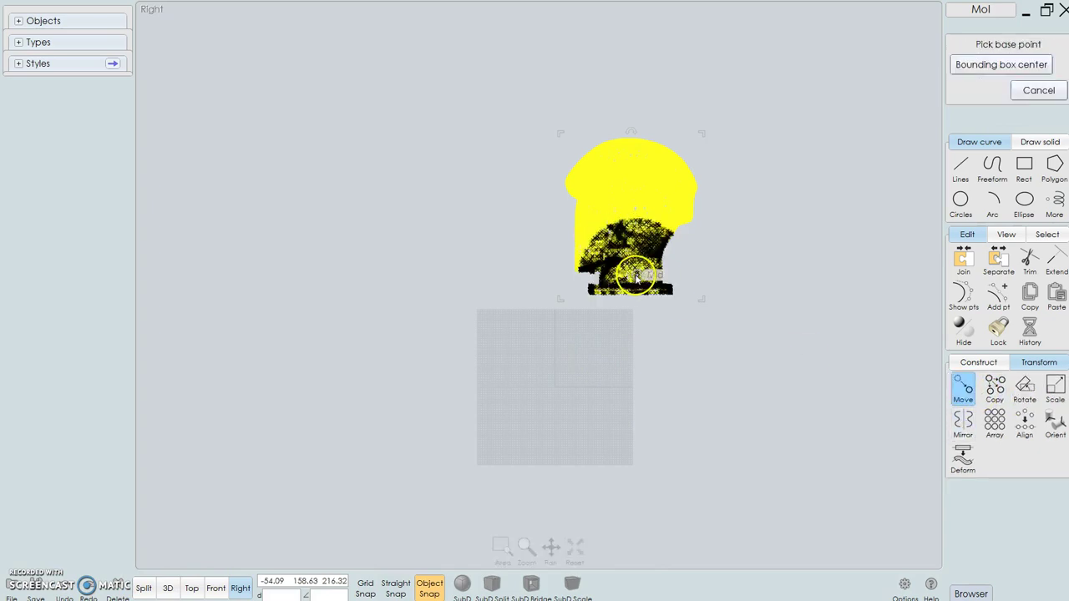
pyautogui.click(633, 304)
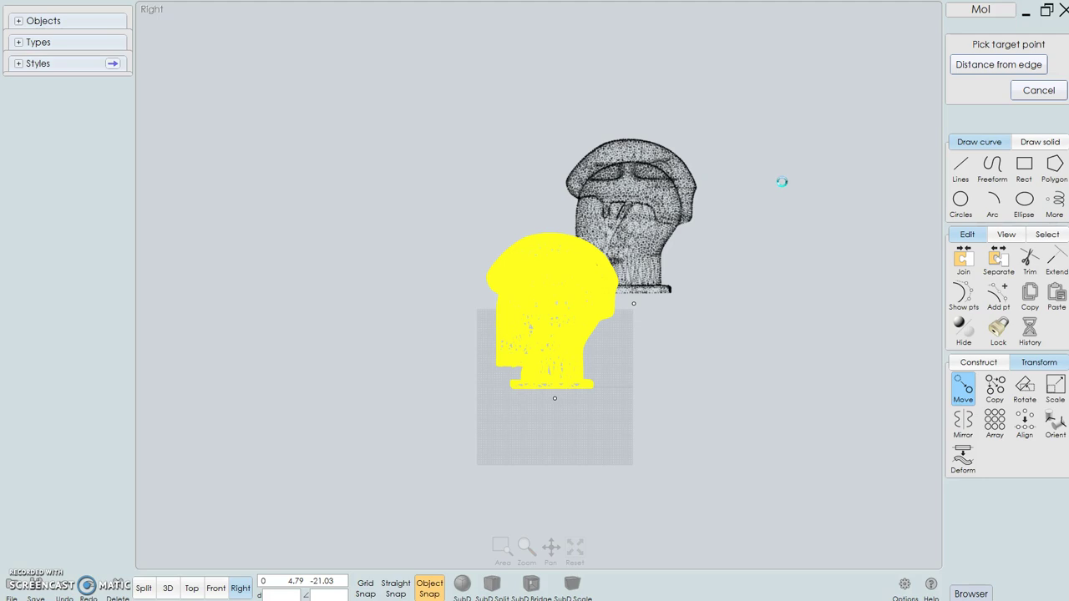
pyautogui.click(555, 397)
# Step: Select all the head mesh curves and assign them the Blue style
pyautogui.scroll(3, 501, 352)
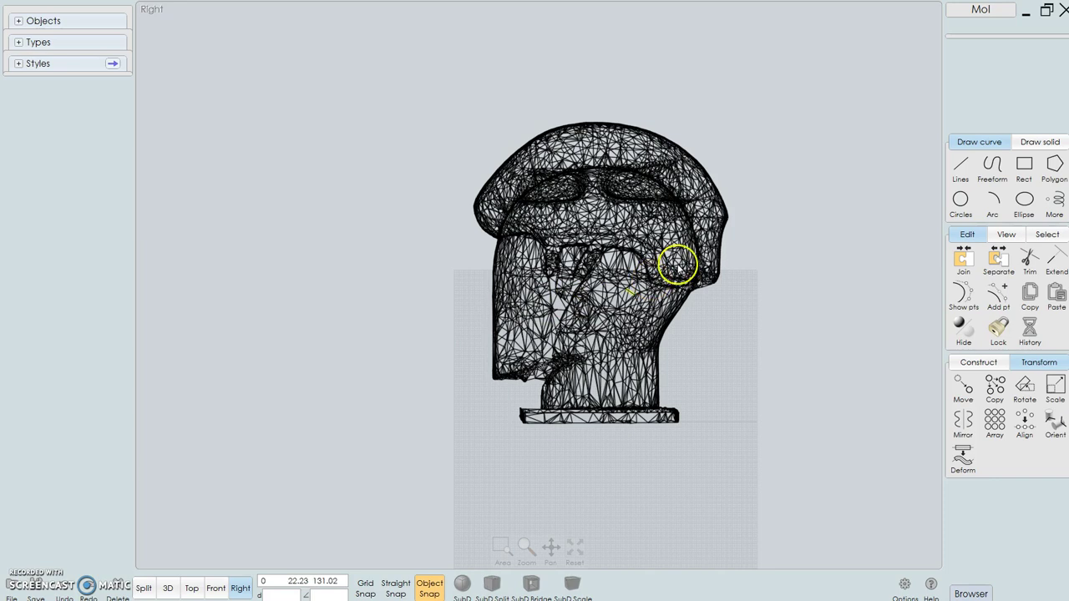
pyautogui.moveTo(822, 66); pyautogui.dragTo(337, 534)
pyautogui.click(958, 56)
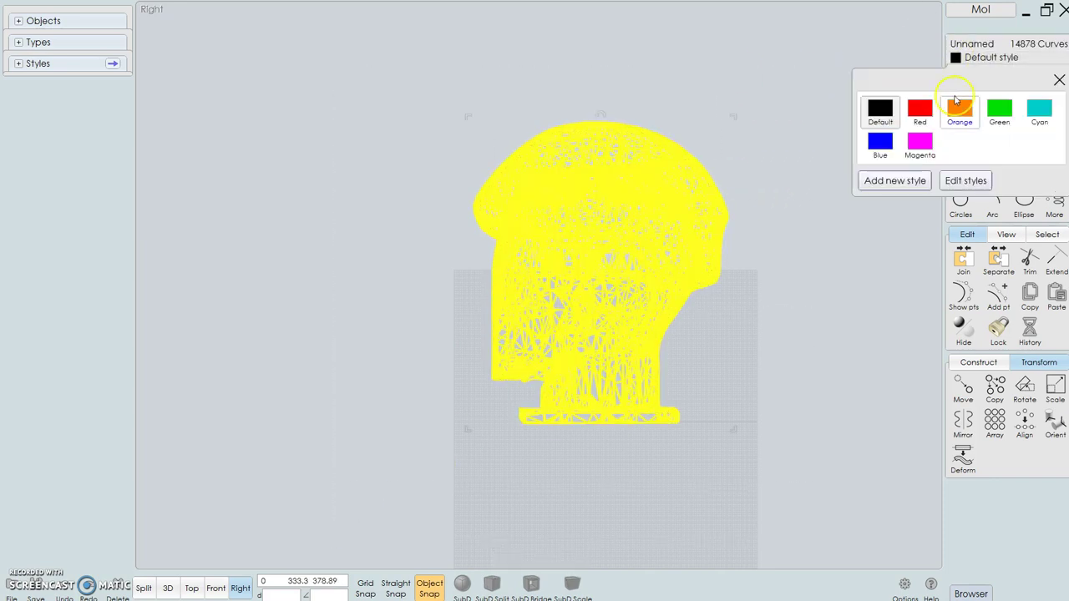
pyautogui.click(875, 143)
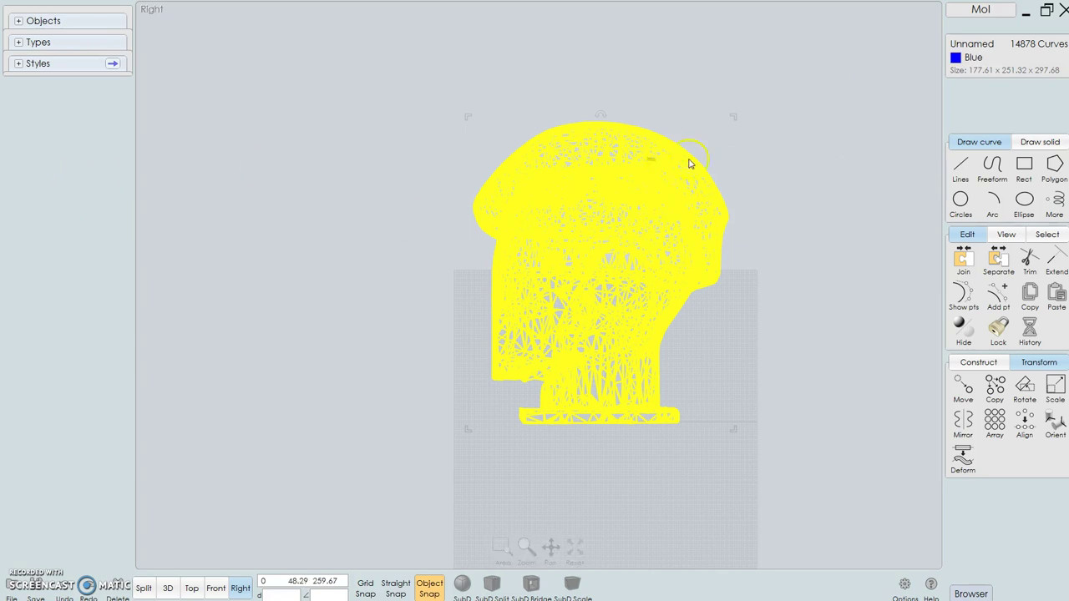
pyautogui.click(794, 140)
# Step: Select all the head mesh curves again and name them MESH
pyautogui.moveTo(841, 72); pyautogui.dragTo(378, 470)
pyautogui.click(969, 58)
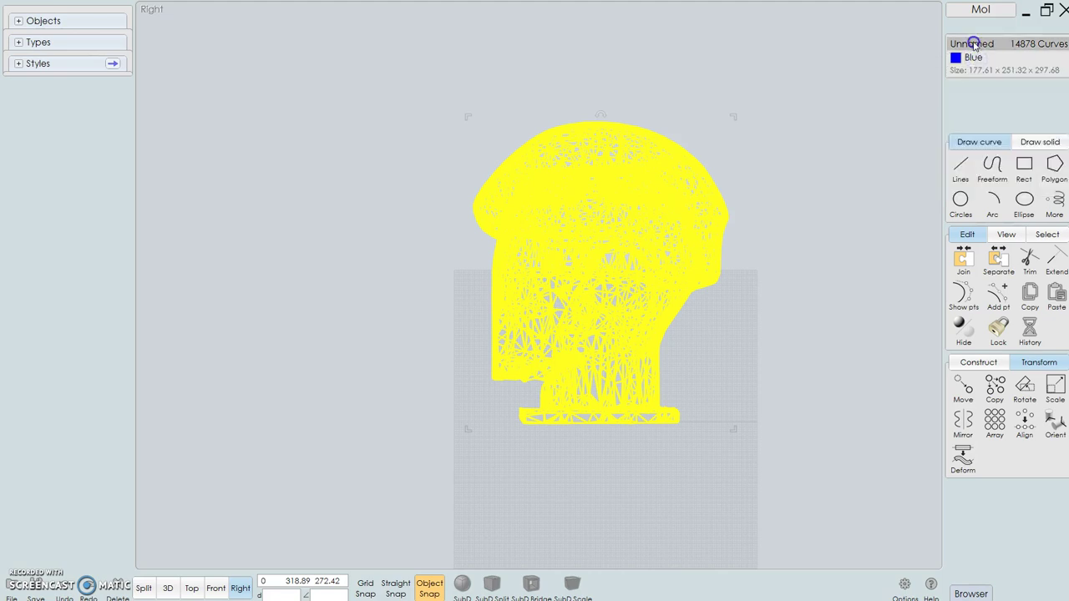
pyautogui.click(974, 43)
pyautogui.write('ME')
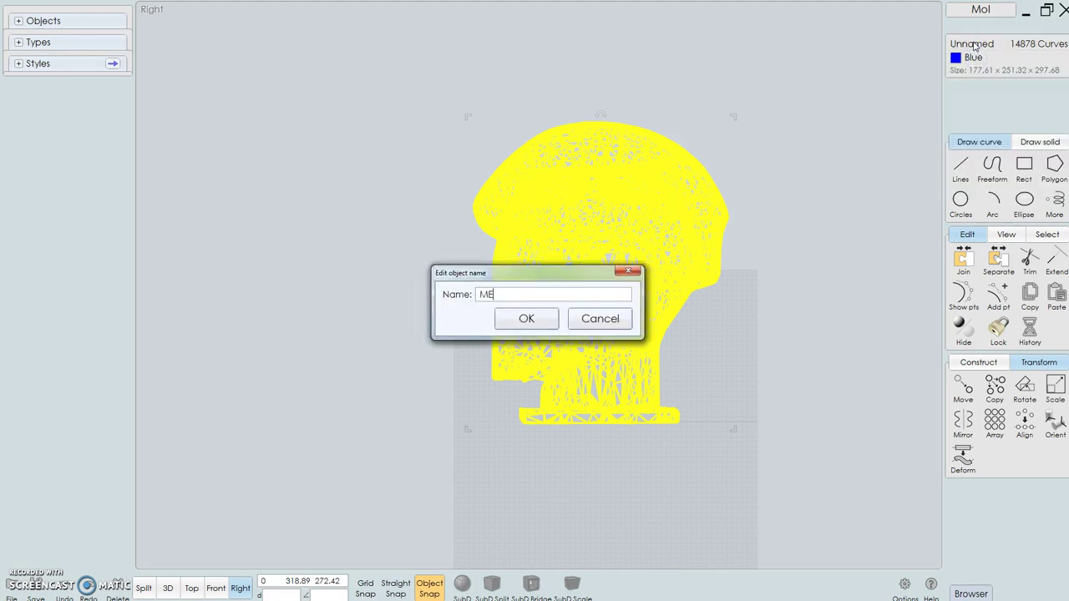
pyautogui.write('SH')
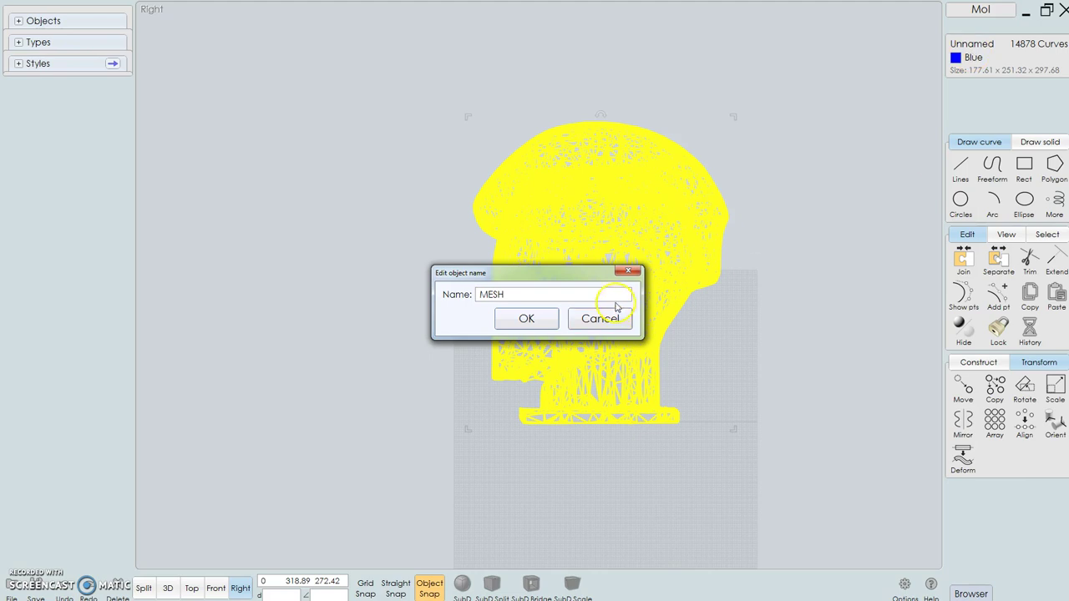
pyautogui.click(528, 319)
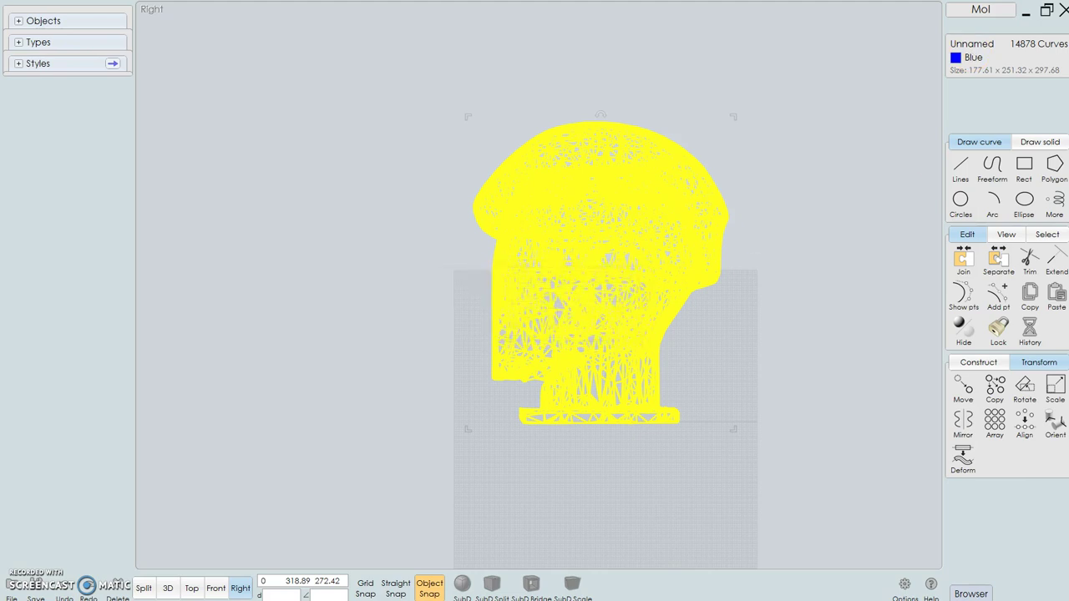
# Step: Expand the object list and toggle the visibility of MESH off and on to check it
pyautogui.click(19, 22)
pyautogui.click(14, 40)
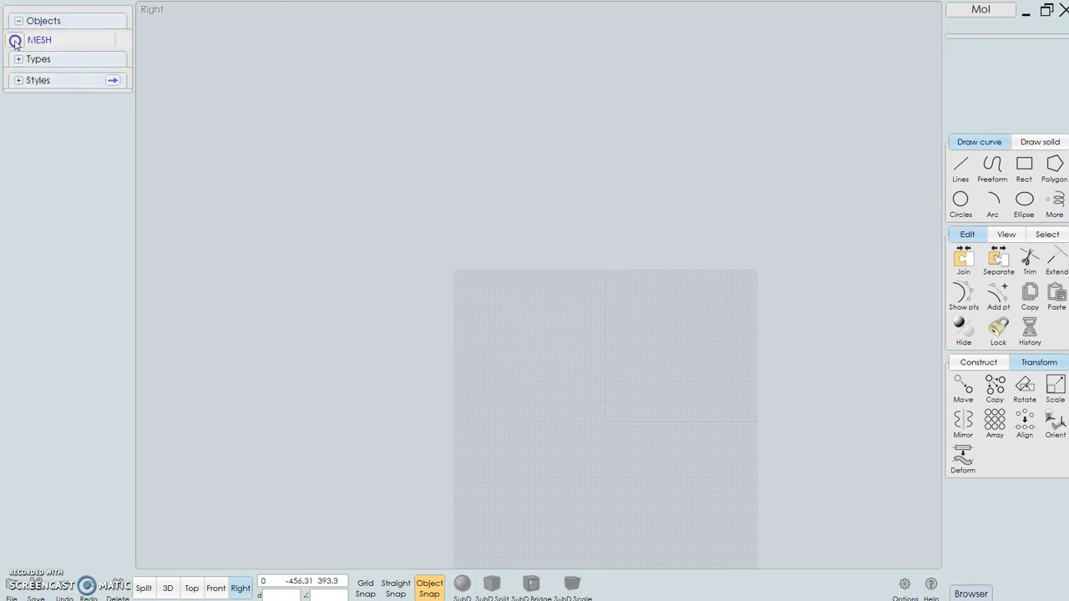
pyautogui.click(14, 40)
pyautogui.click(14, 40)
pyautogui.click(14, 40)
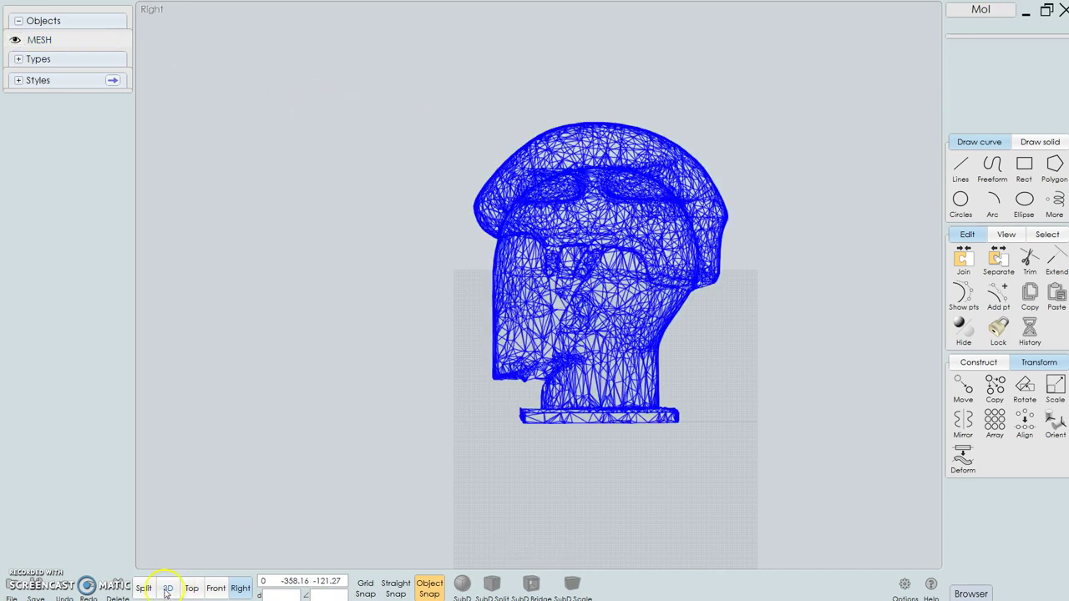
# Step: Turn off Object Snap and draw a through-points curve along the cap's outline, from its front tip over the crown to the lower back
pyautogui.click(429, 589)
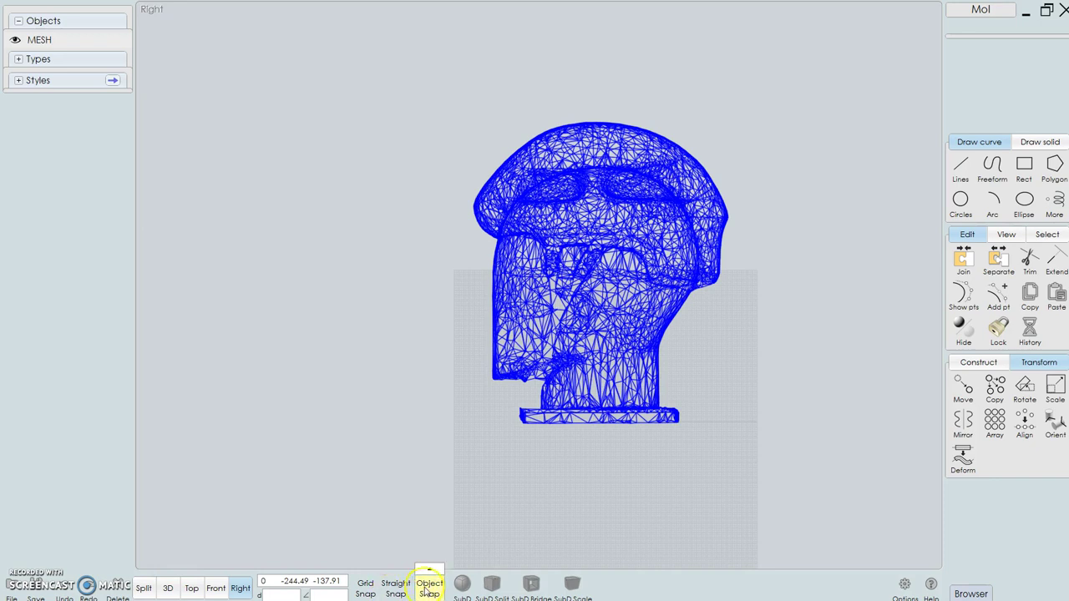
pyautogui.click(993, 168)
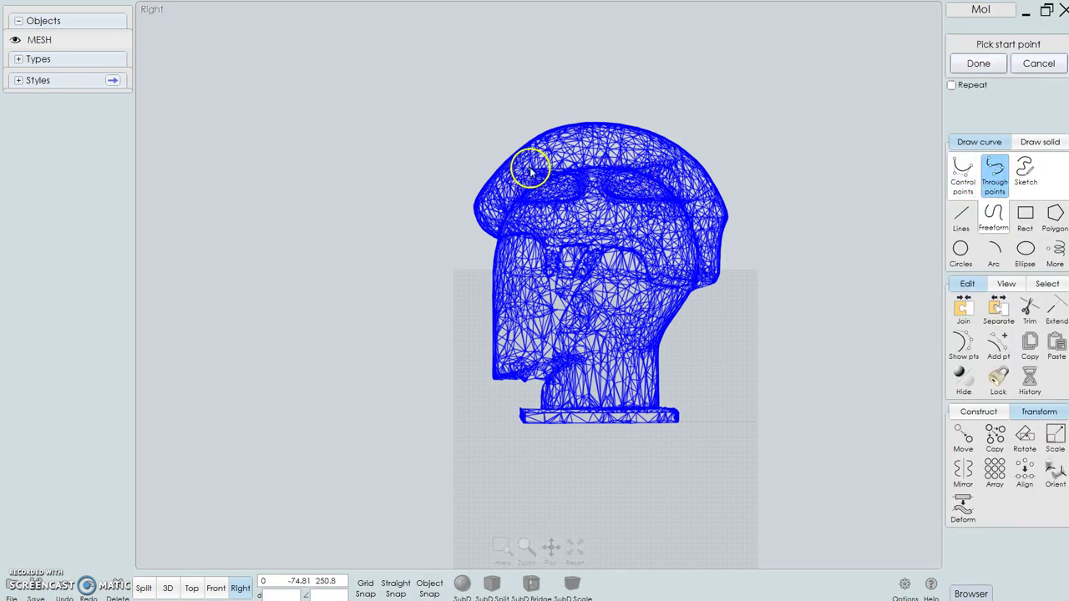
pyautogui.scroll(2, 532, 167)
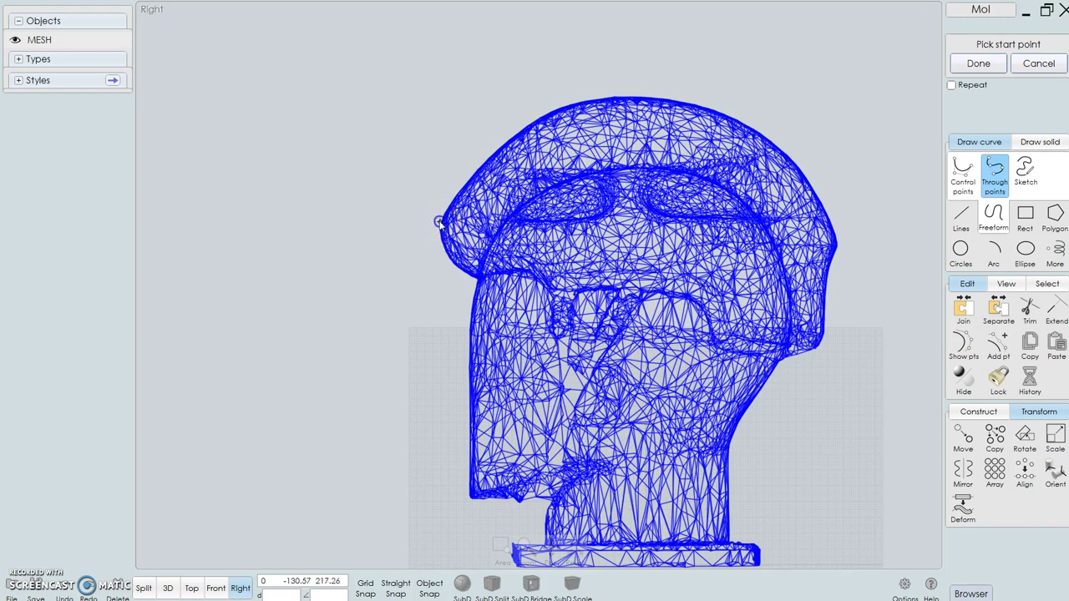
pyautogui.click(440, 223)
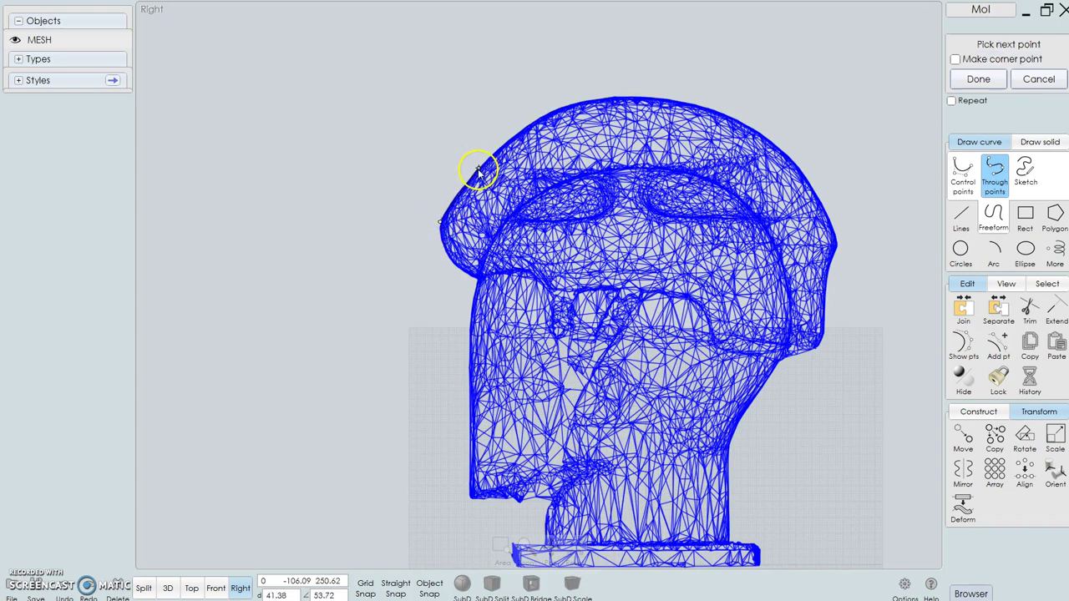
pyautogui.click(477, 170)
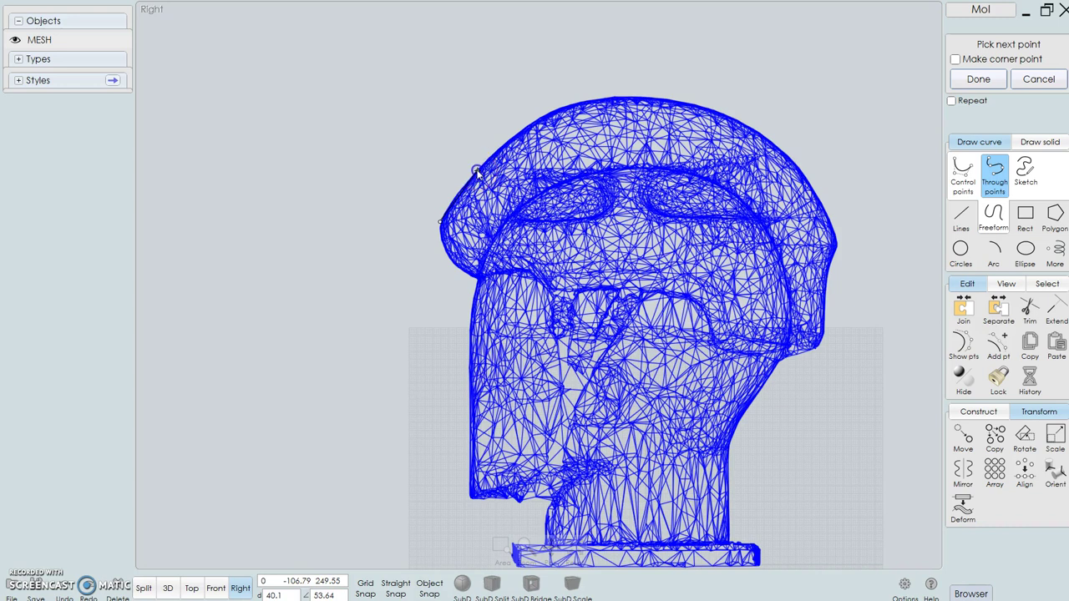
pyautogui.click(539, 118)
pyautogui.click(648, 99)
pyautogui.click(752, 128)
pyautogui.click(832, 218)
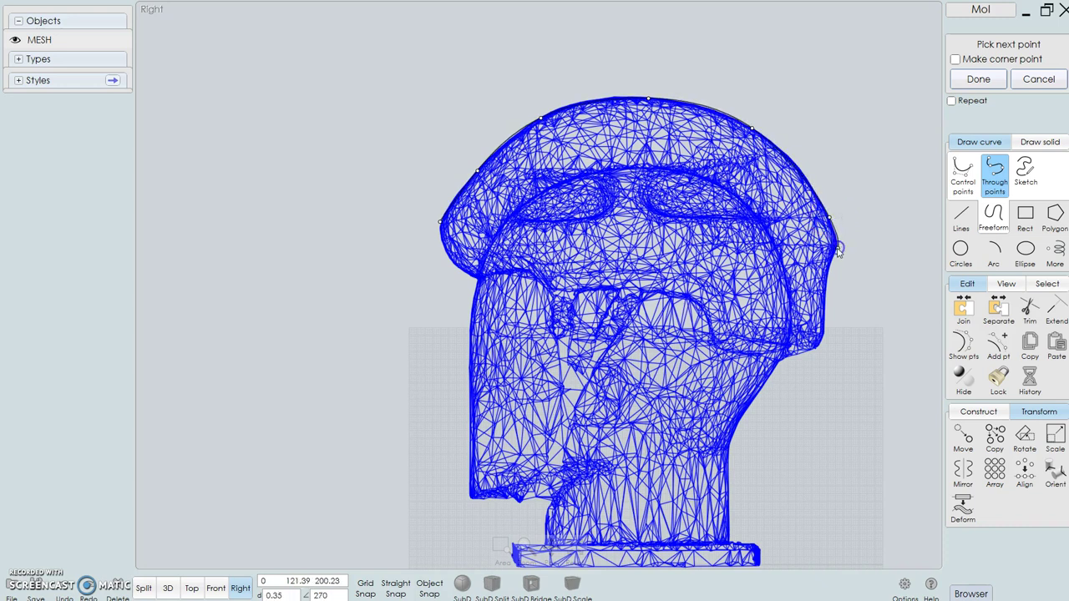
pyautogui.click(837, 249)
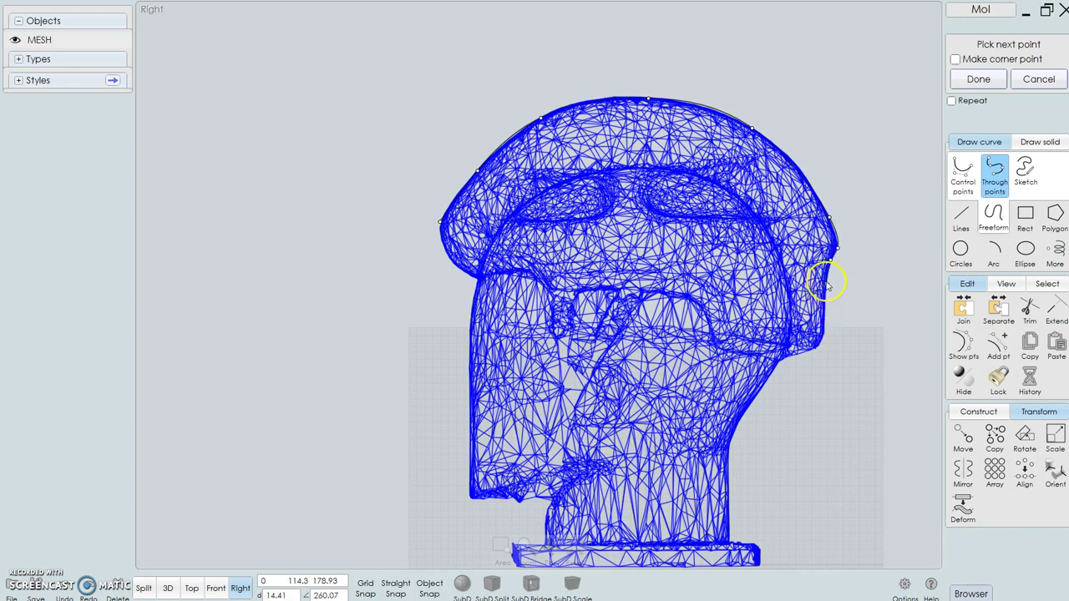
pyautogui.click(826, 278)
pyautogui.click(824, 324)
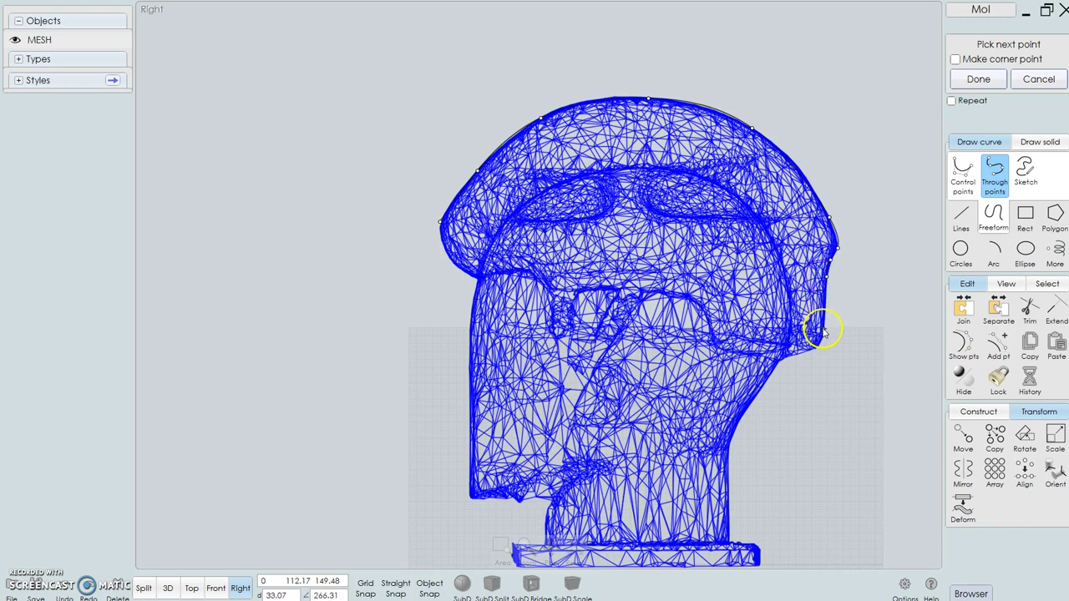
pyautogui.rightClick(823, 330)
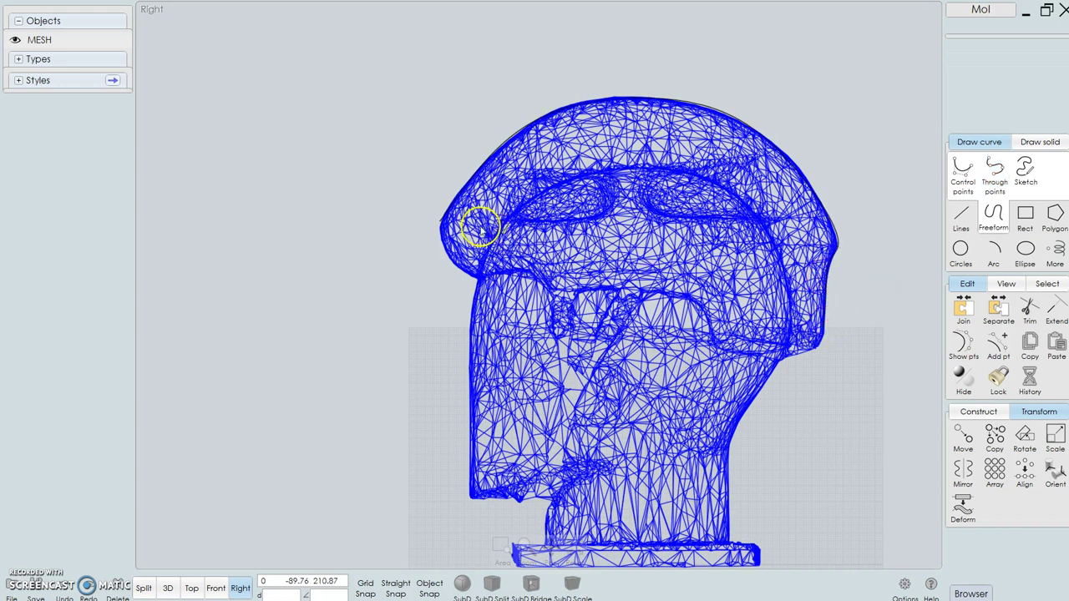
# Step: Hide MESH to inspect the cap outline curve on its own, and show MESH again
pyautogui.click(443, 214)
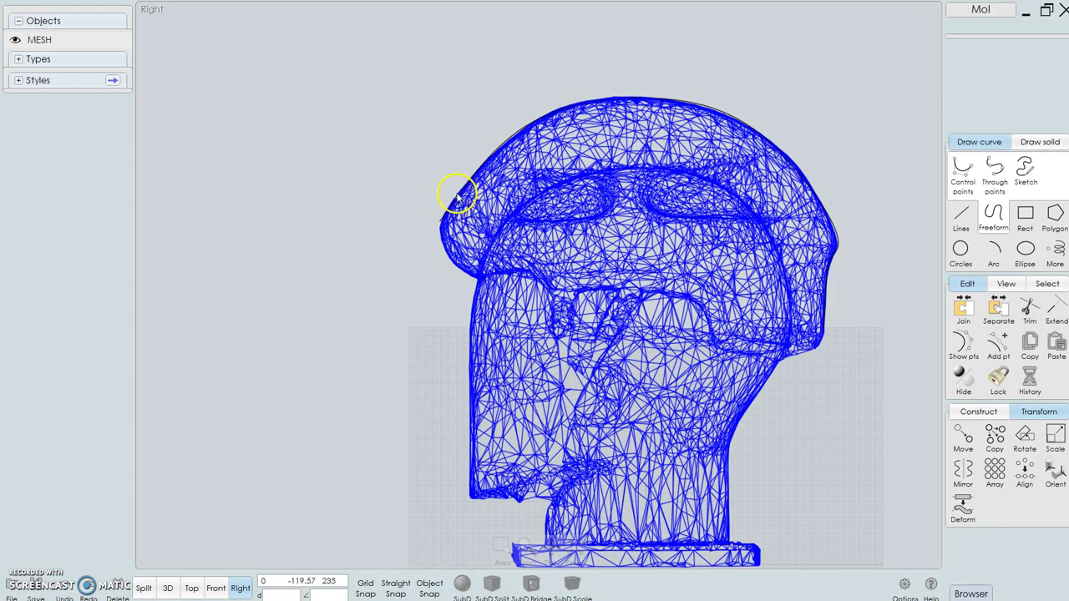
pyautogui.click(14, 40)
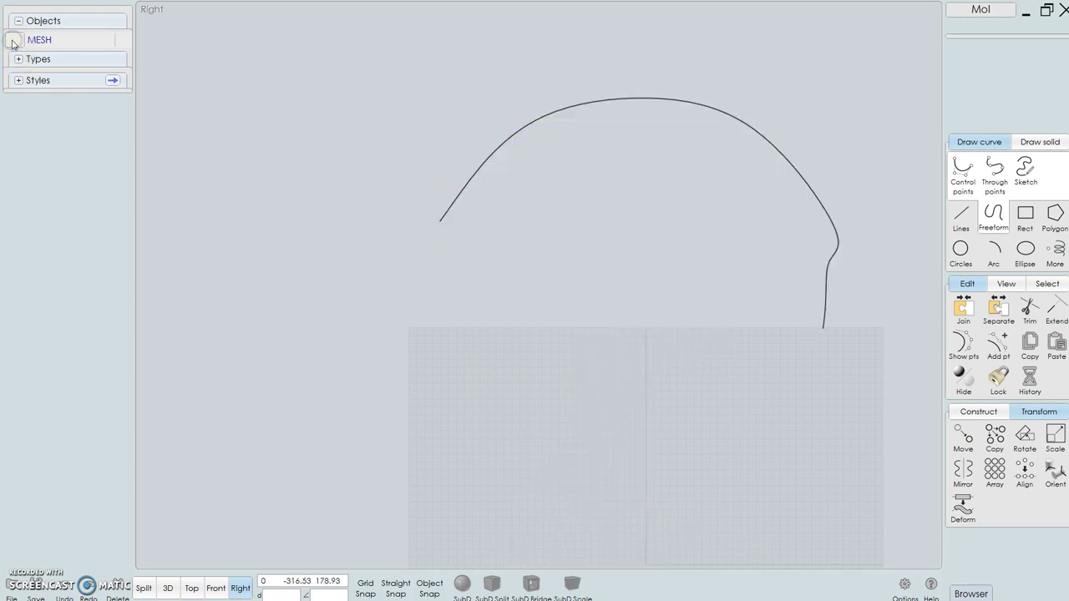
pyautogui.click(14, 40)
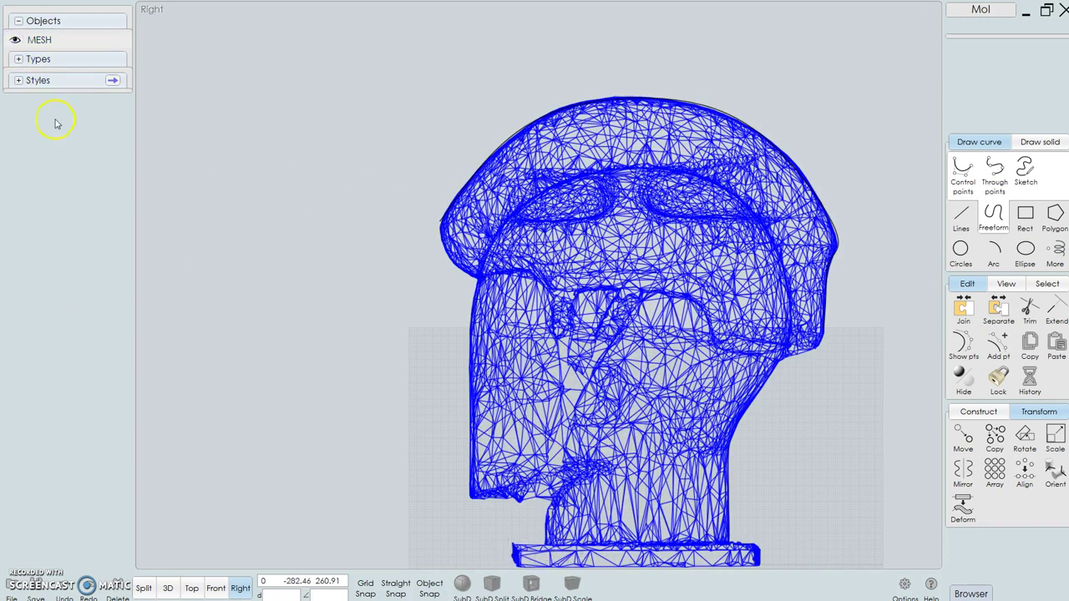
# Step: Hide MESH, select the cap outline curve and examine it from several angles in the 3D view
pyautogui.click(14, 40)
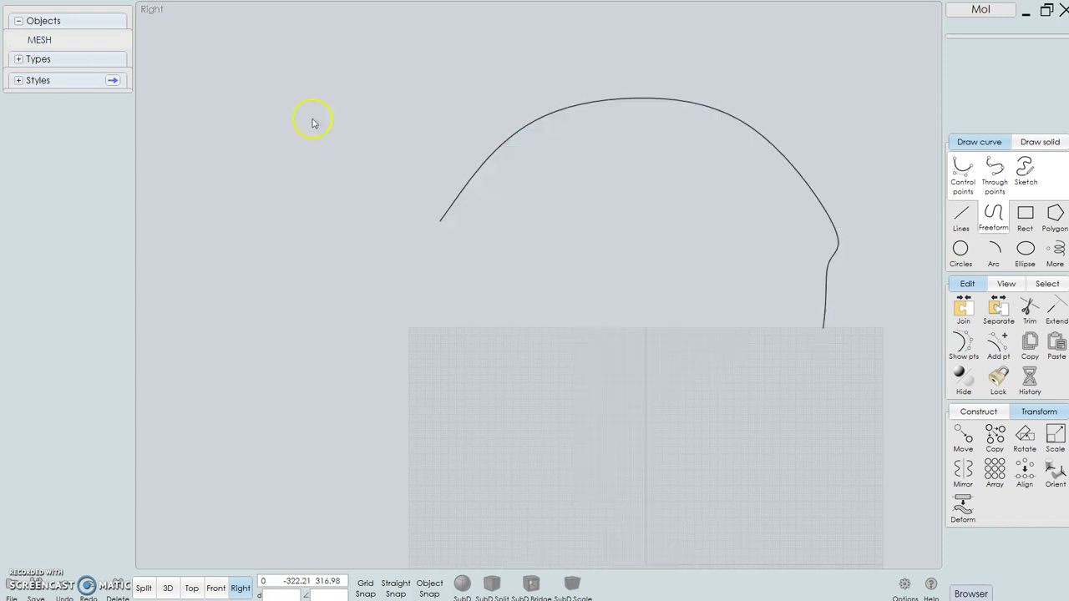
pyautogui.click(535, 115)
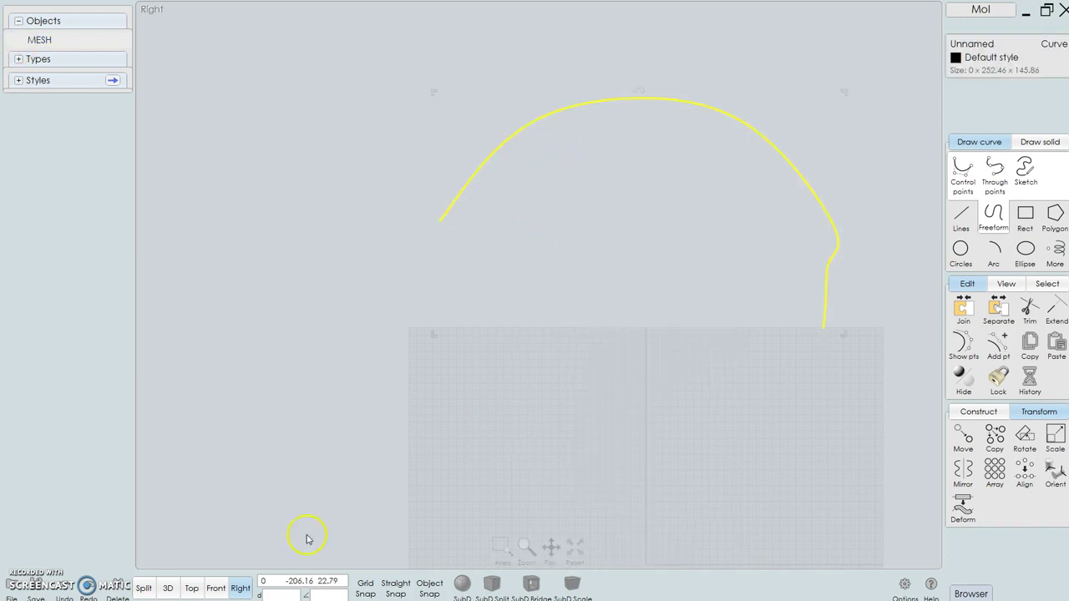
pyautogui.click(169, 590)
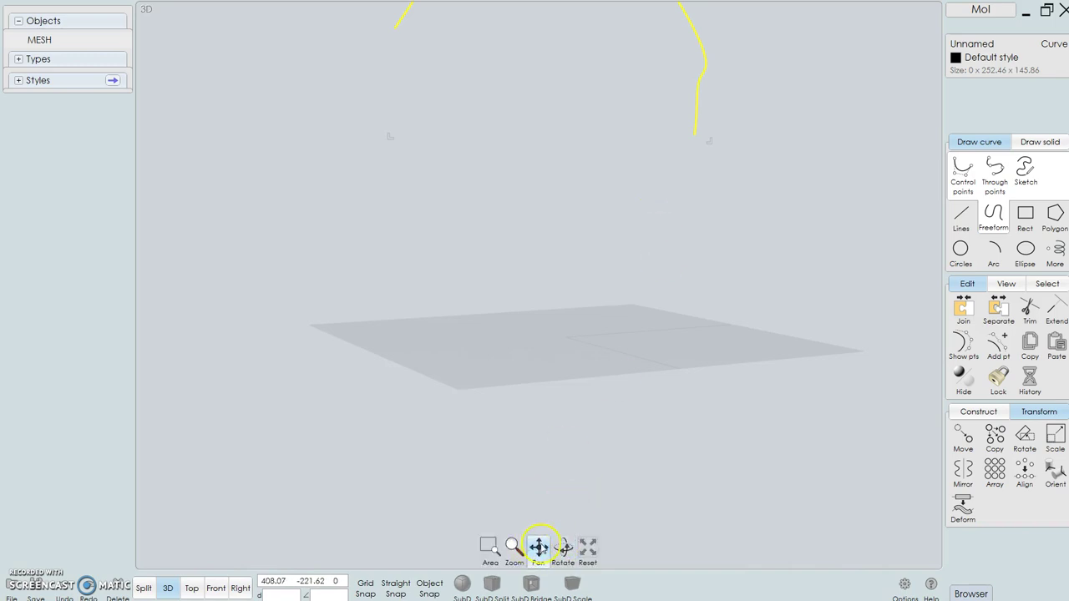
pyautogui.click(539, 548)
pyautogui.moveTo(663, 256); pyautogui.dragTo(694, 426)
pyautogui.moveTo(647, 323); pyautogui.dragTo(776, 323)
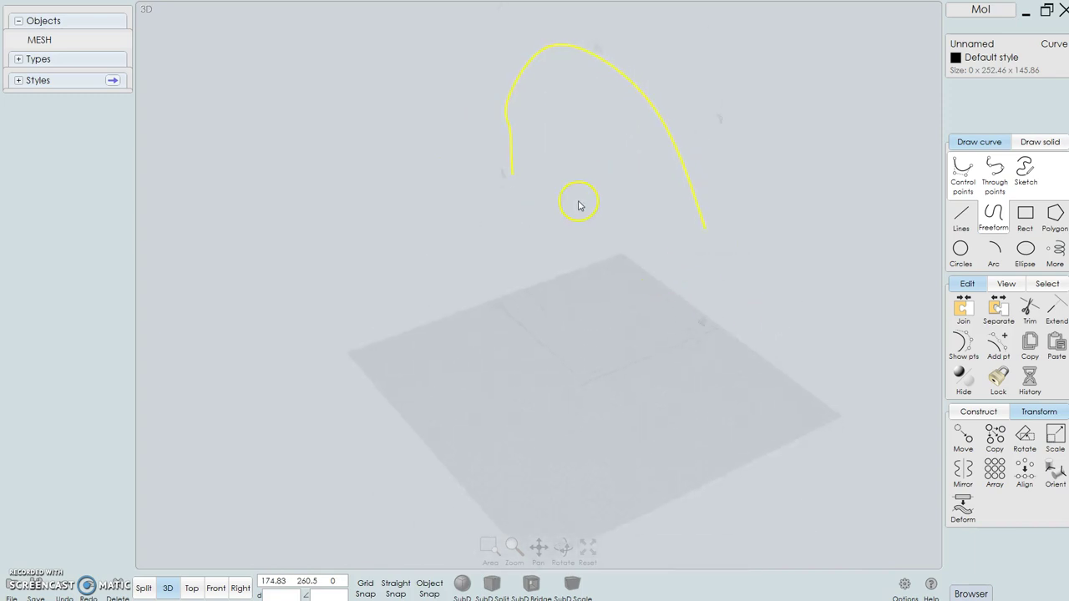
# Step: Show MESH again, check how the outline curve follows the cap's crown, and deselect the curve
pyautogui.click(13, 40)
pyautogui.moveTo(614, 203); pyautogui.dragTo(586, 88)
pyautogui.scroll(3, 602, 28)
pyautogui.click(595, 75)
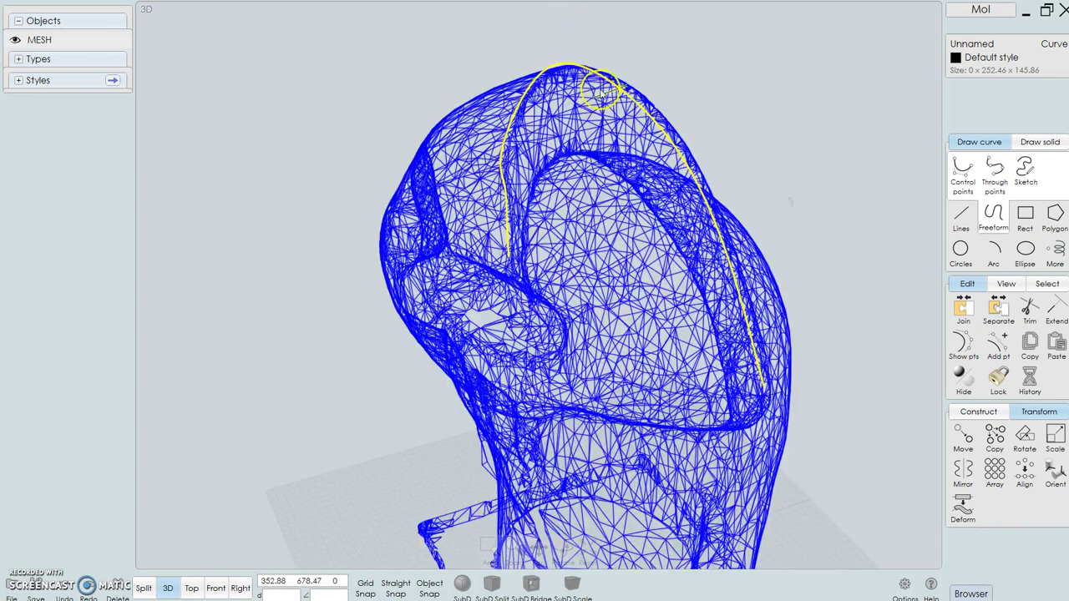
pyautogui.click(657, 35)
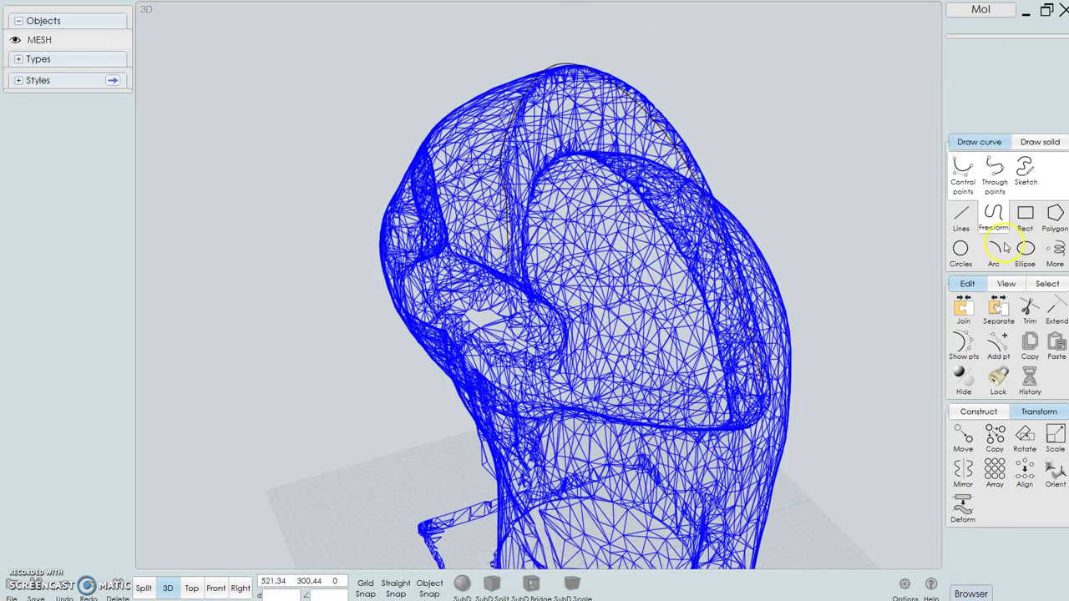
# Step: Start a through-points curve with Object Snap on, placing its first point on the outline curve at the cap's crown
pyautogui.click(1000, 177)
pyautogui.click(996, 176)
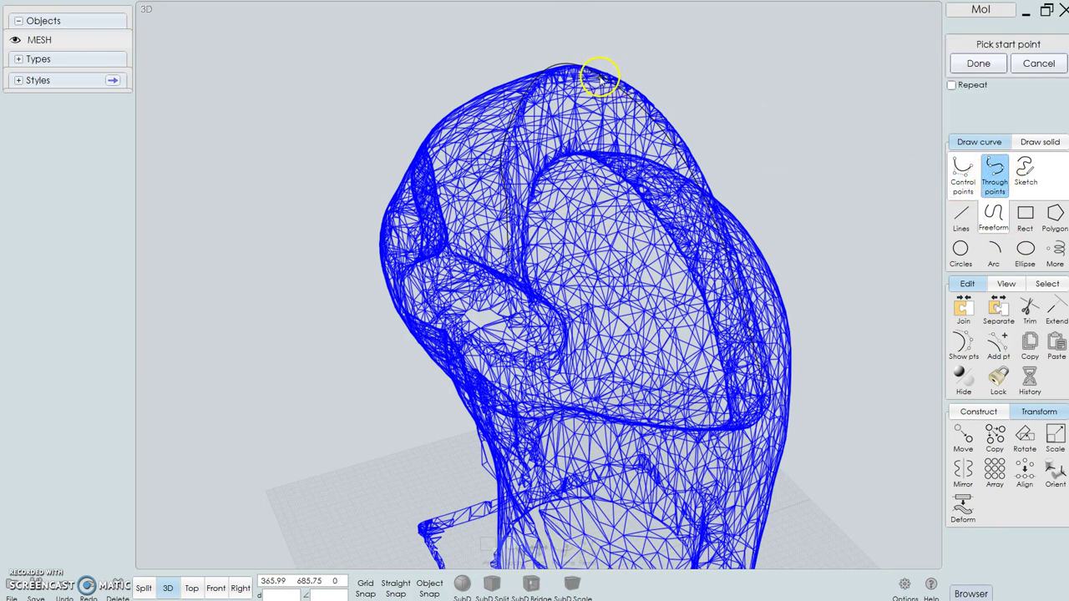
pyautogui.click(429, 589)
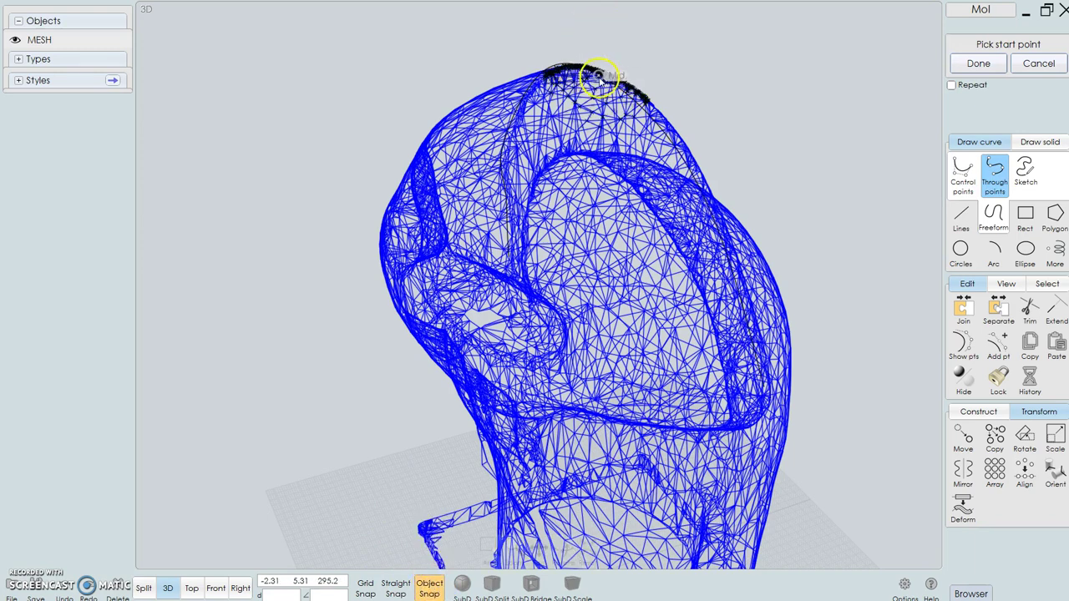
pyautogui.scroll(5, 605, 69)
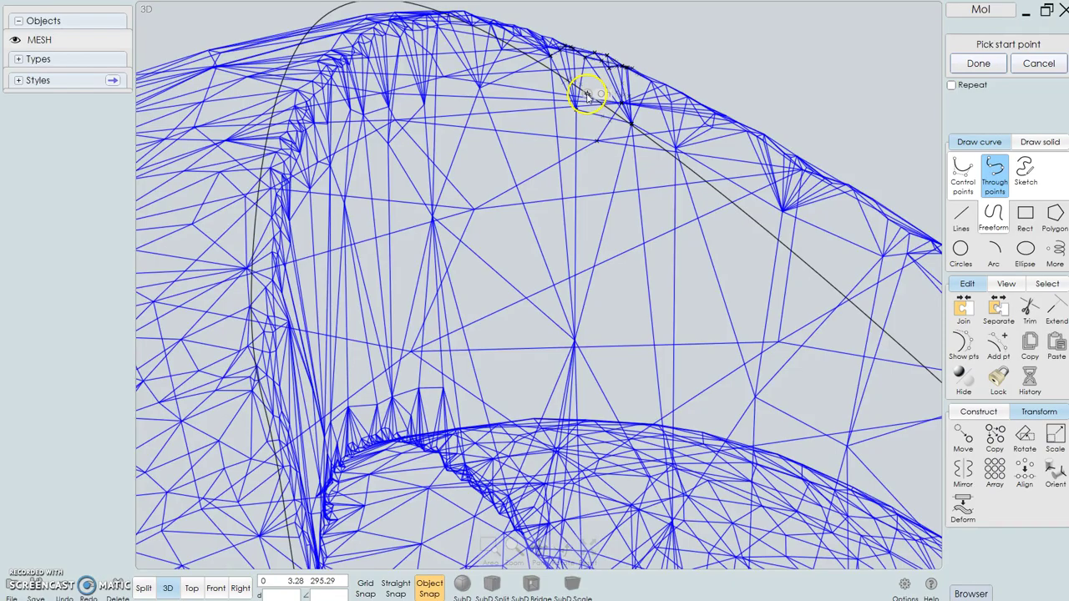
pyautogui.click(587, 94)
# Step: Continue the curve down the side of the cap by snapping points to the mesh surface, and finish it near the lower edge
pyautogui.scroll(-5, 537, 155)
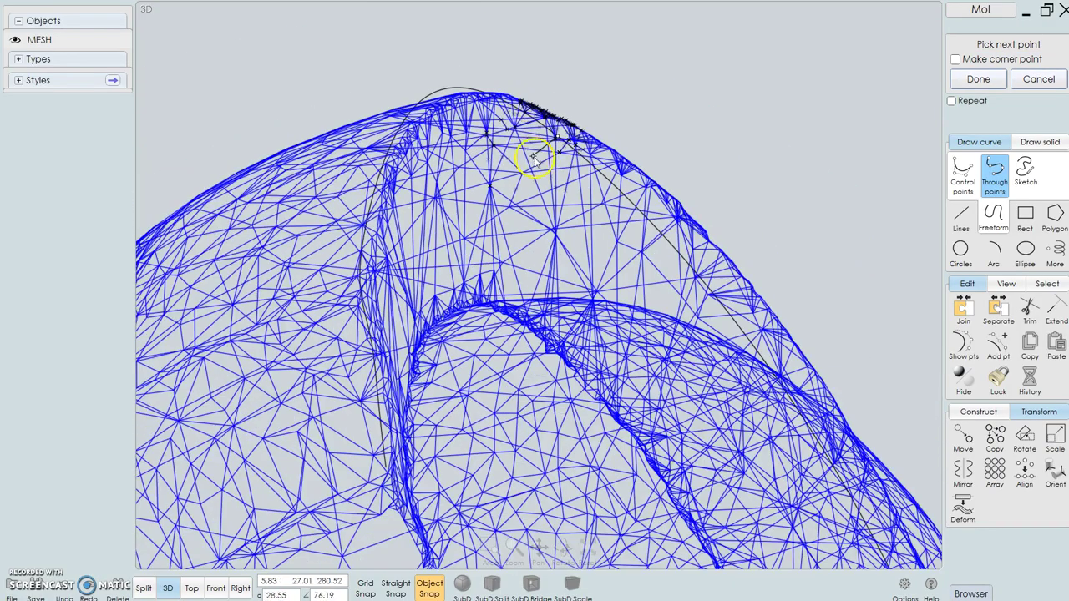
pyautogui.scroll(-3, 548, 136)
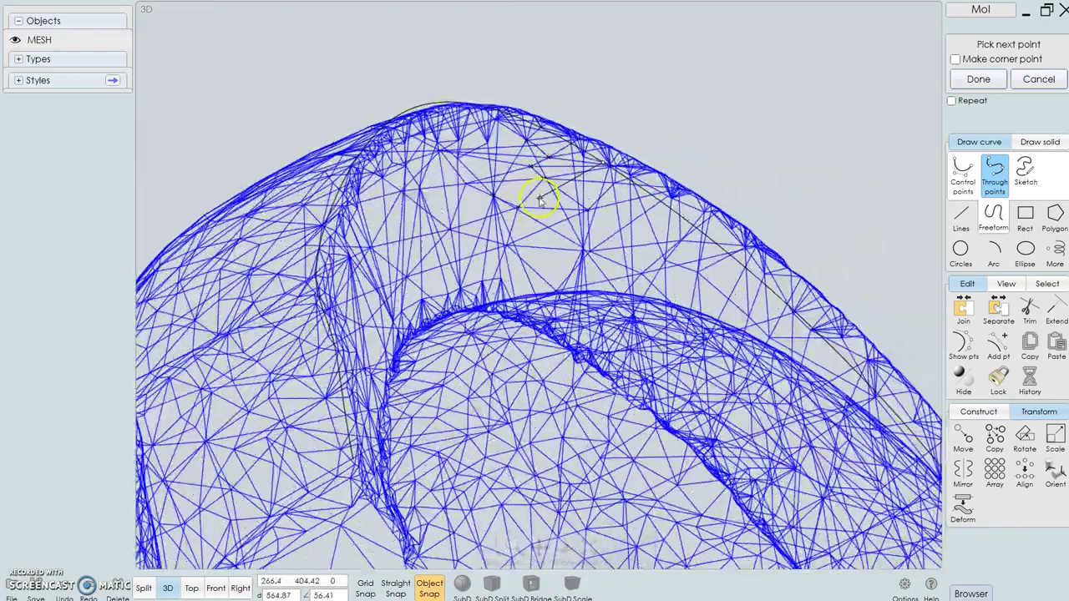
pyautogui.scroll(5, 540, 198)
pyautogui.scroll(-8, 566, 170)
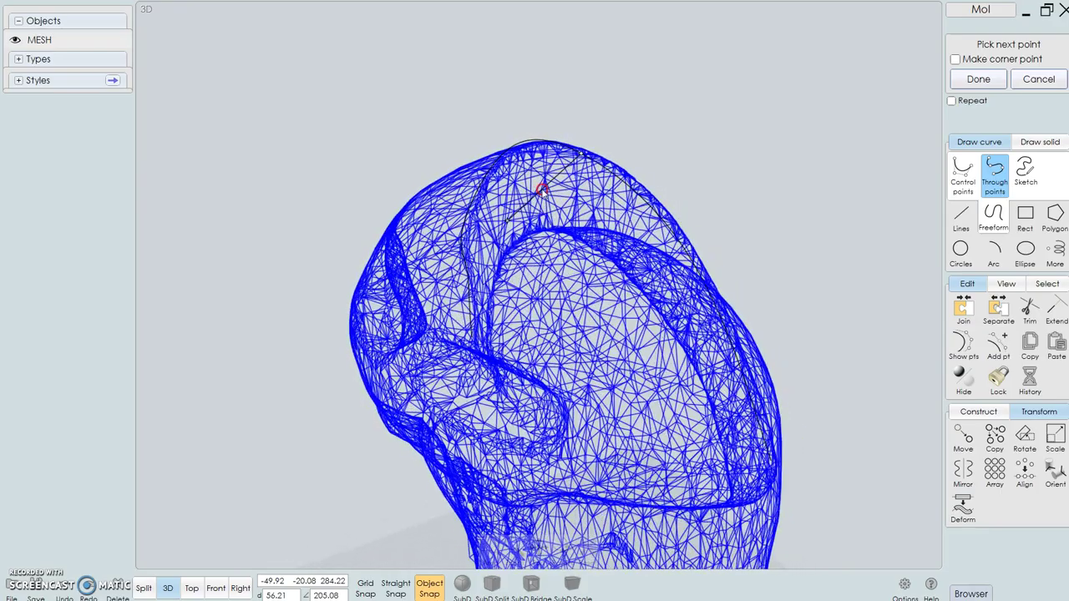
pyautogui.scroll(10, 506, 203)
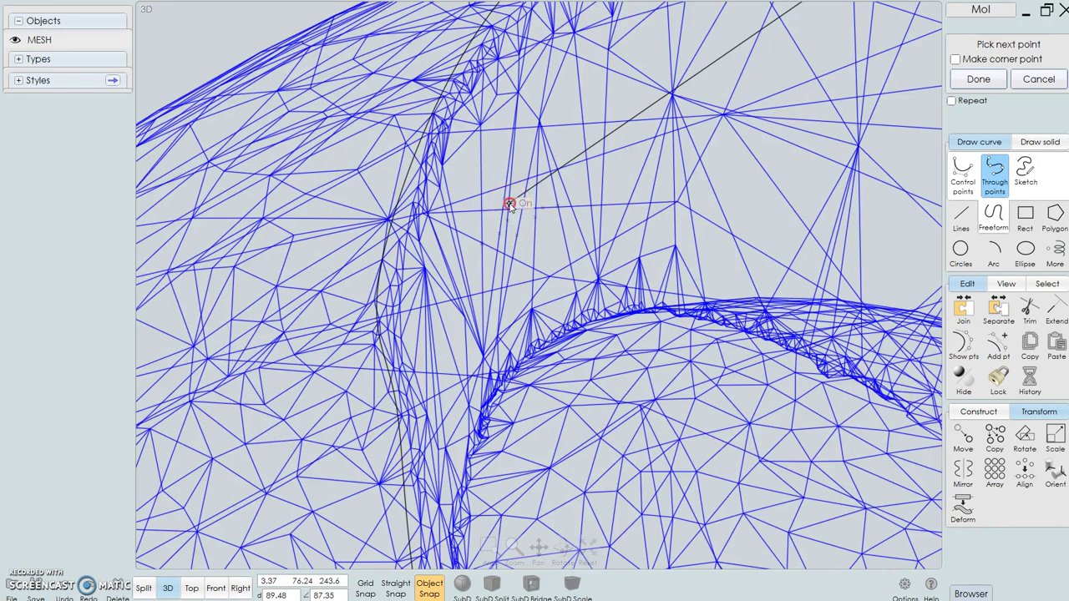
pyautogui.scroll(5, 521, 194)
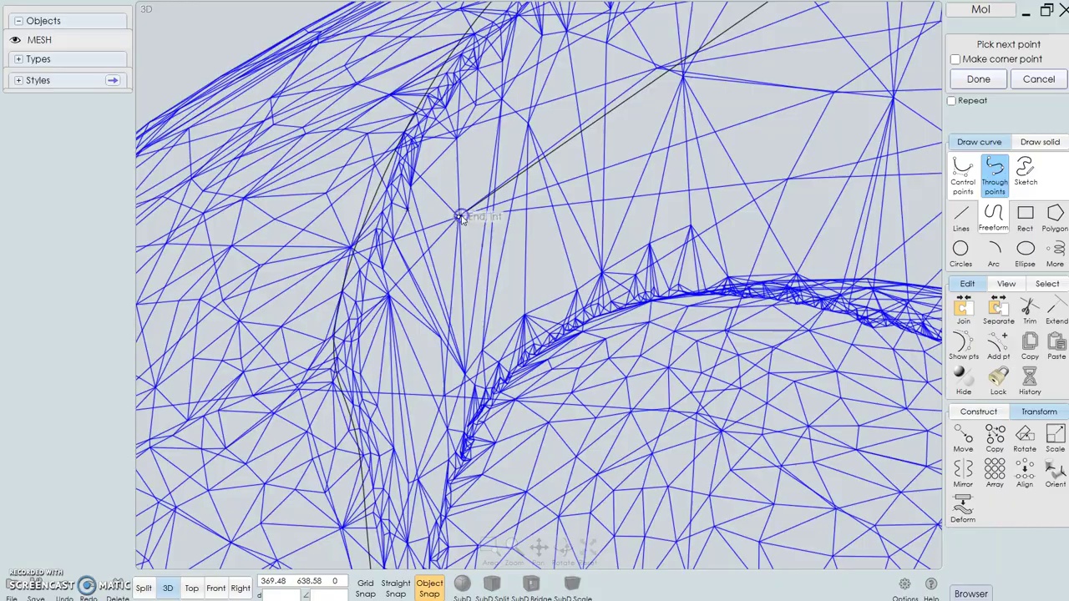
pyautogui.scroll(-10, 461, 217)
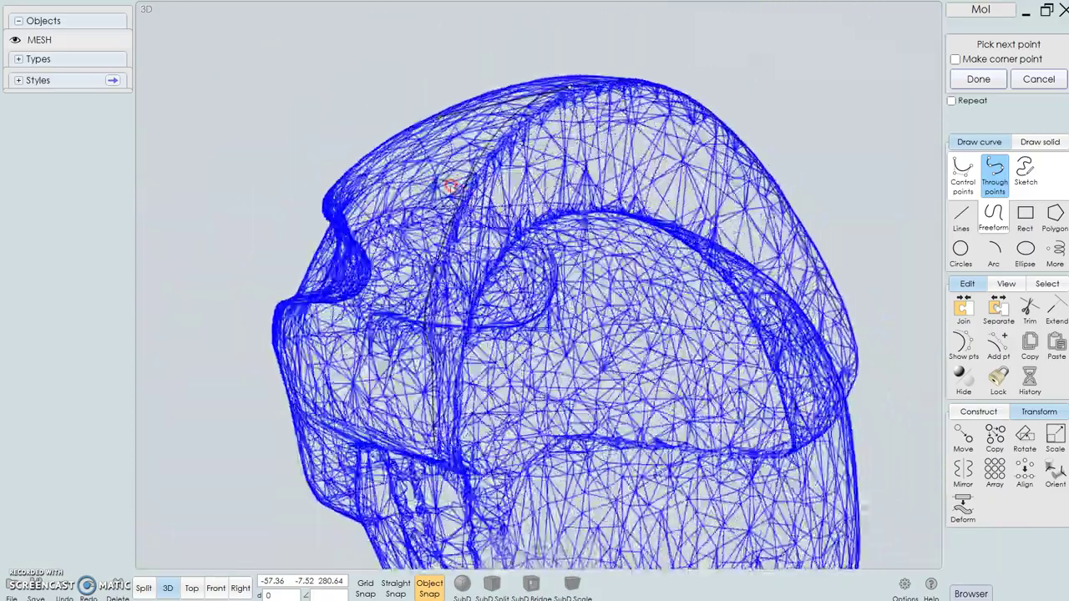
pyautogui.moveTo(450, 186); pyautogui.dragTo(465, 210, button='right')
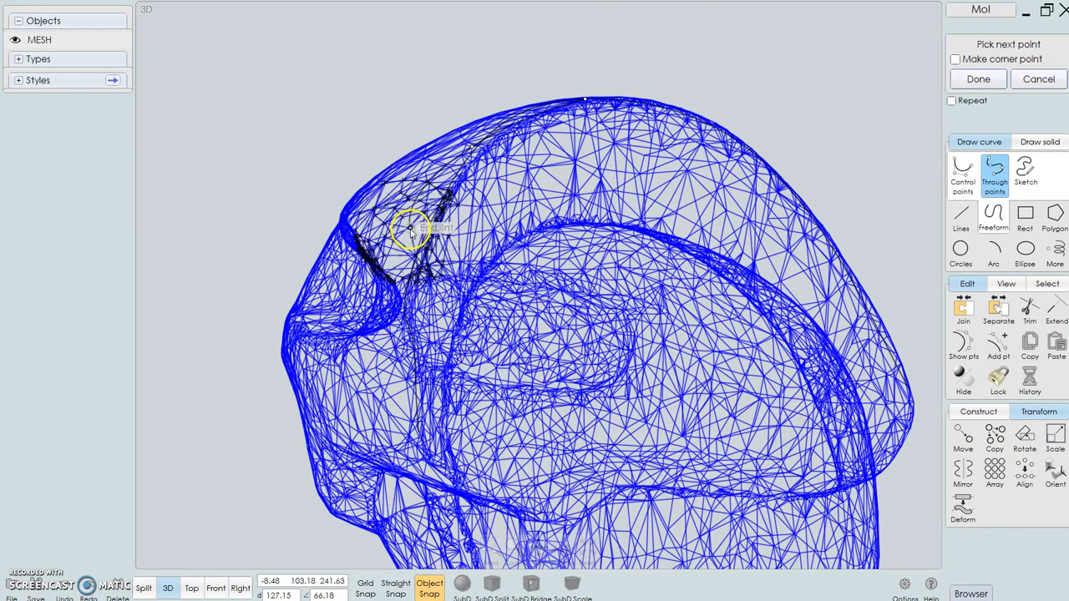
pyautogui.moveTo(415, 231); pyautogui.dragTo(449, 223, button='right')
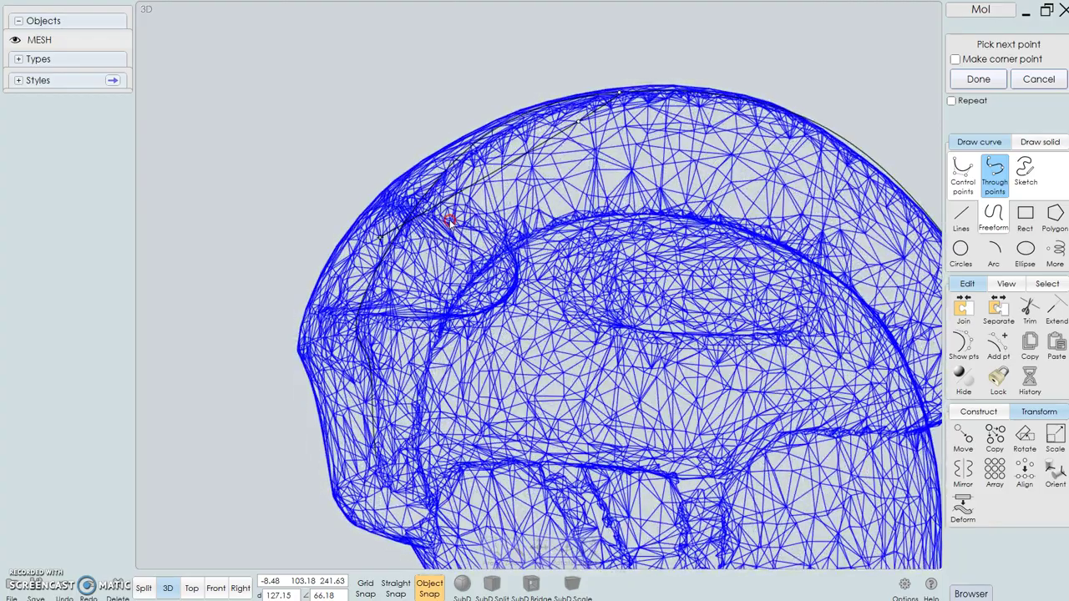
pyautogui.moveTo(531, 211); pyautogui.dragTo(509, 325, button='right')
pyautogui.click(505, 345)
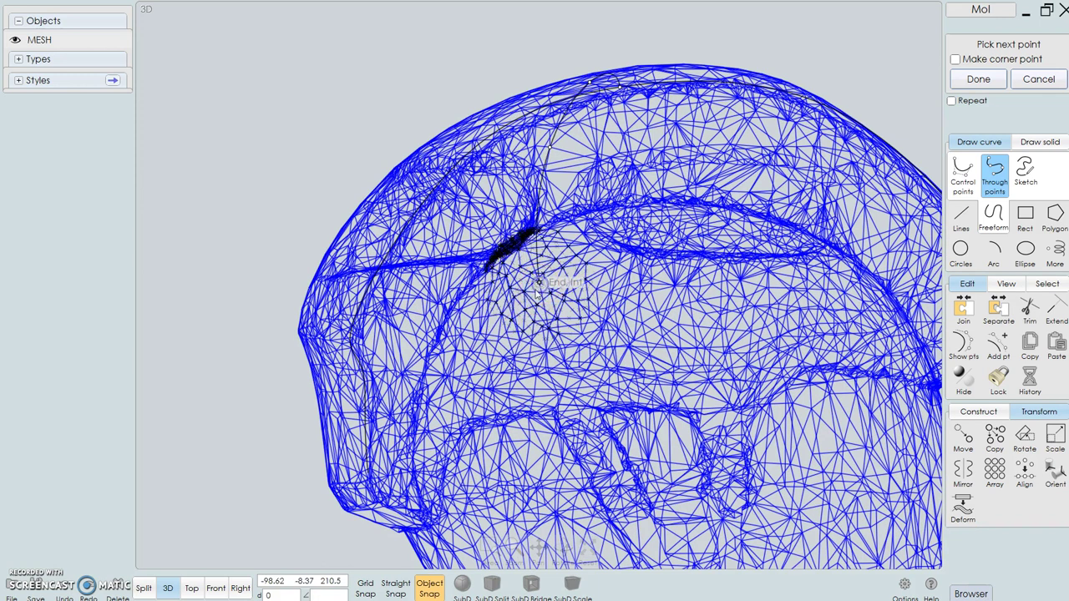
pyautogui.click(549, 342)
pyautogui.click(269, 343)
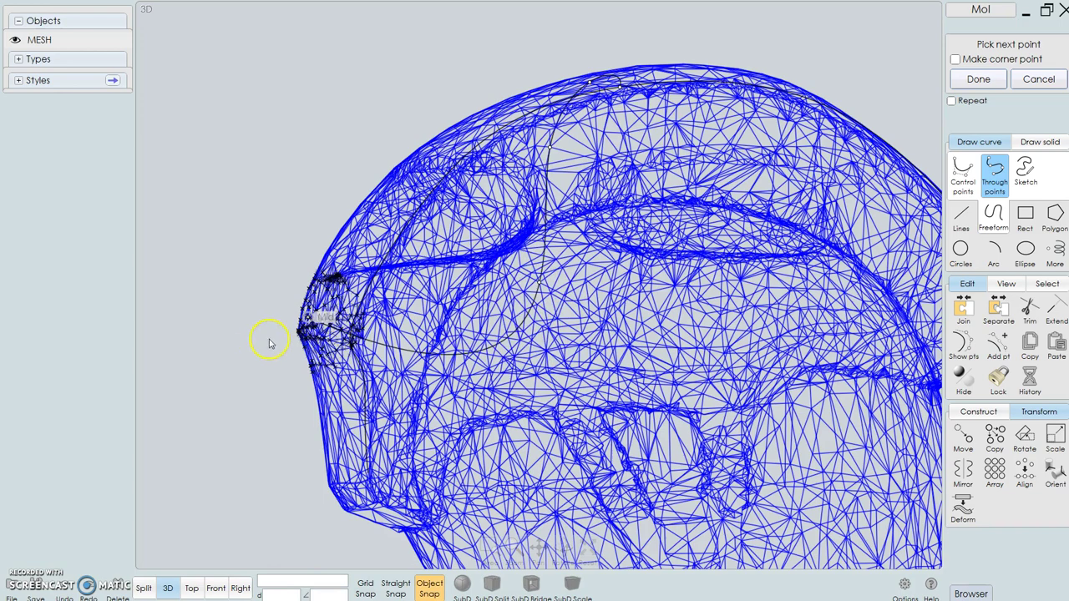
pyautogui.rightClick(258, 387)
# Step: Hide MESH to inspect the outline and side curves together in 3D, and show MESH again
pyautogui.moveTo(376, 370); pyautogui.dragTo(448, 399, button='right')
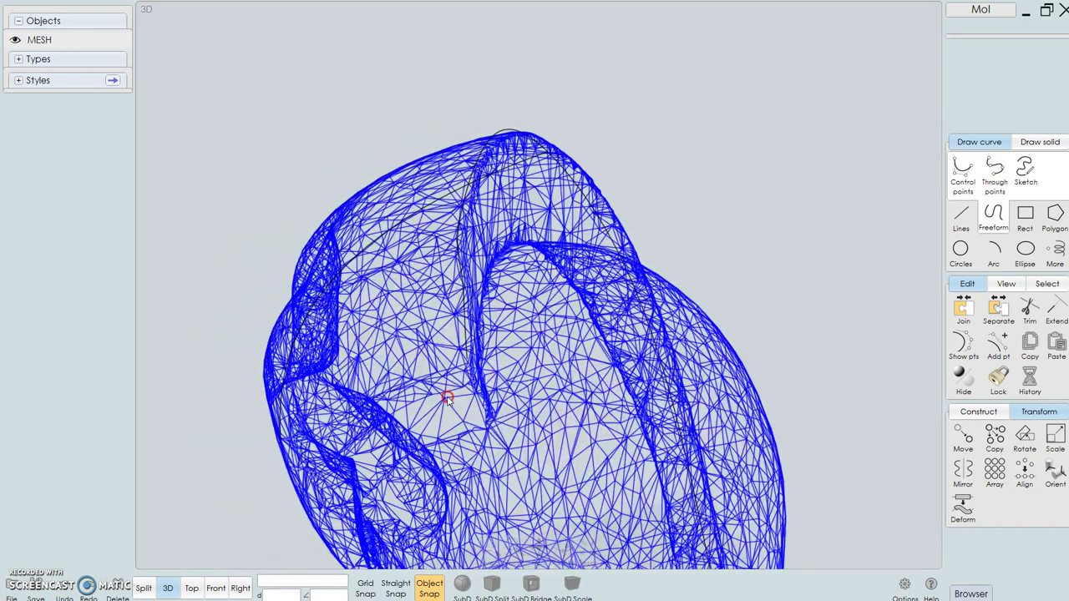
pyautogui.click(15, 40)
pyautogui.moveTo(347, 124)
pyautogui.mouseDown(button='right')
pyautogui.moveTo(377, 88)
pyautogui.moveTo(342, 101)
pyautogui.moveTo(377, 120)
pyautogui.moveTo(375, 105)
pyautogui.mouseUp(button='right')
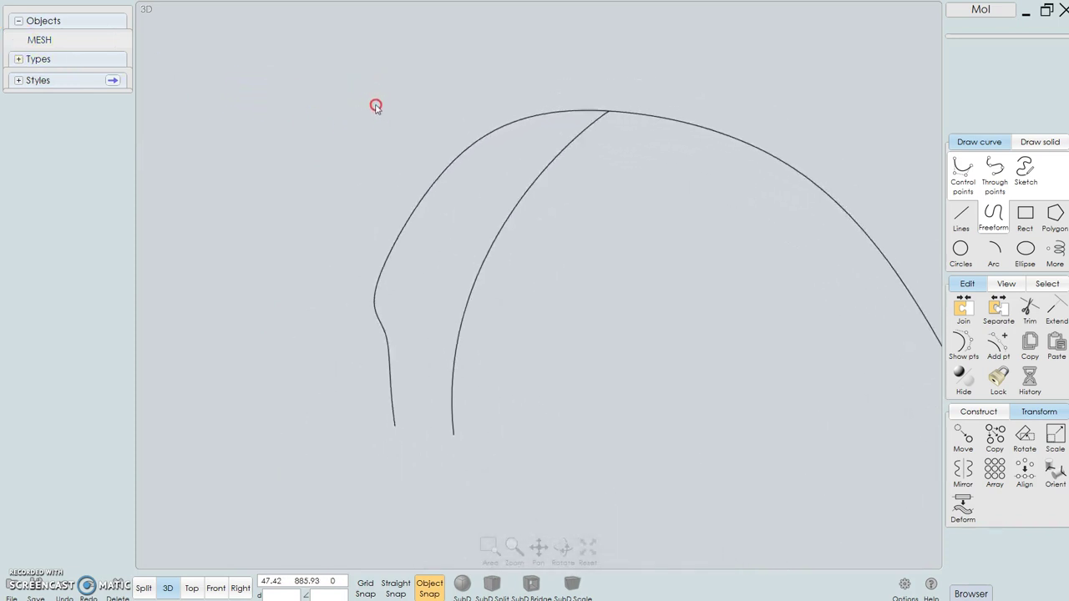
pyautogui.click(17, 40)
# Step: Start another through-points curve at the front end of the cap outline, hiding MESH while picking the endpoint and showing it again
pyautogui.scroll(3, 695, 311)
pyautogui.scroll(-5, 696, 311)
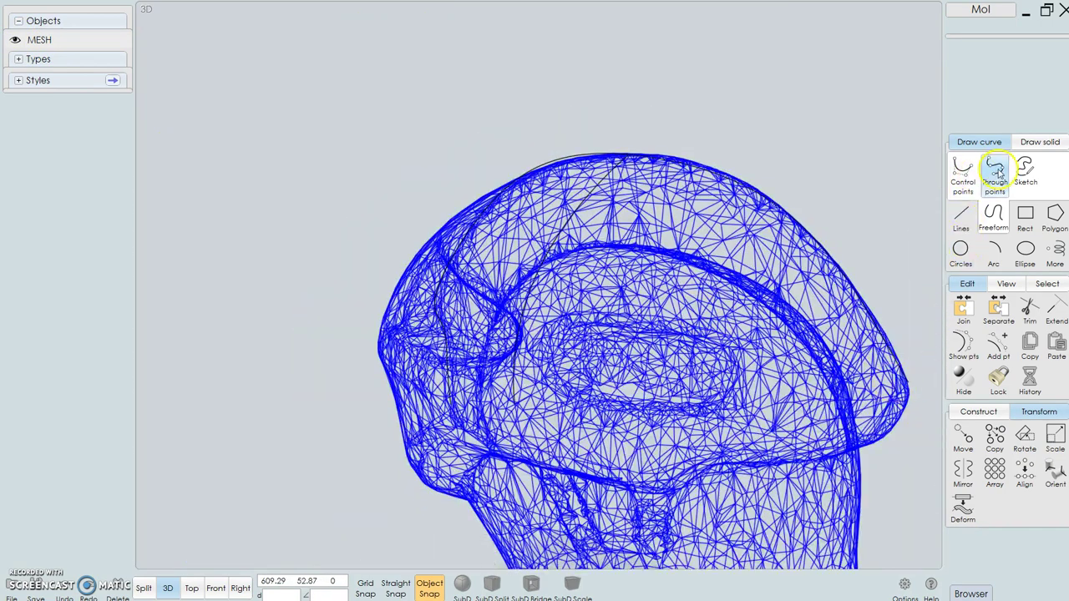
pyautogui.click(994, 173)
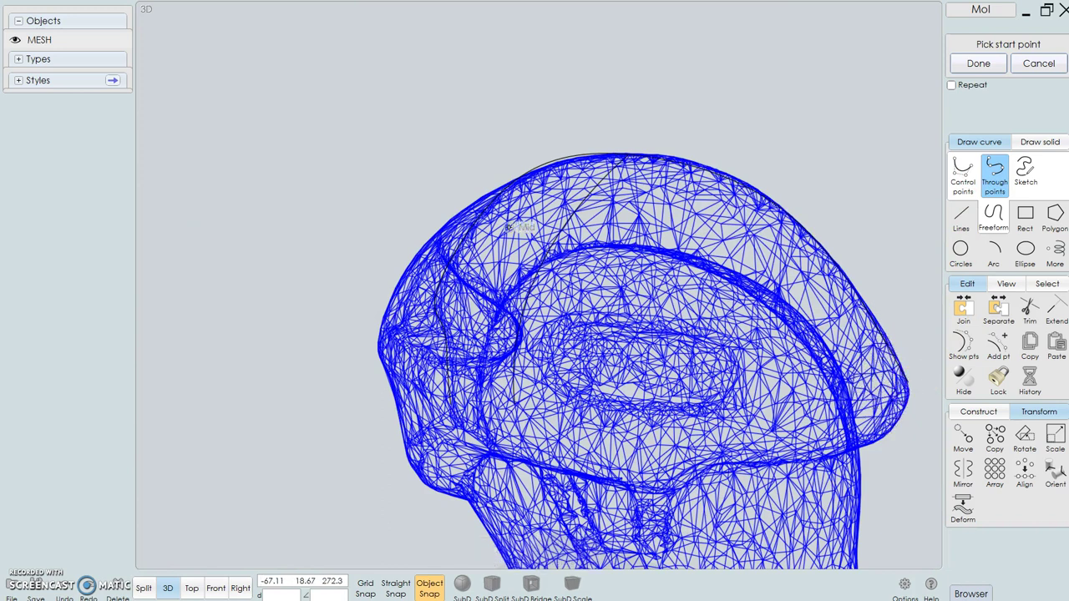
pyautogui.click(15, 42)
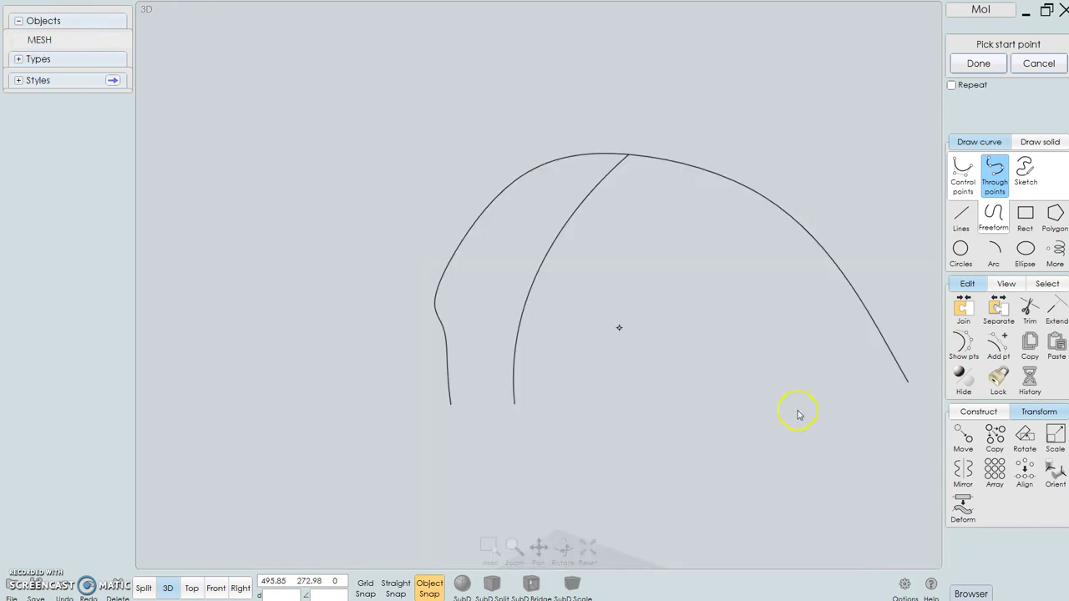
pyautogui.click(909, 383)
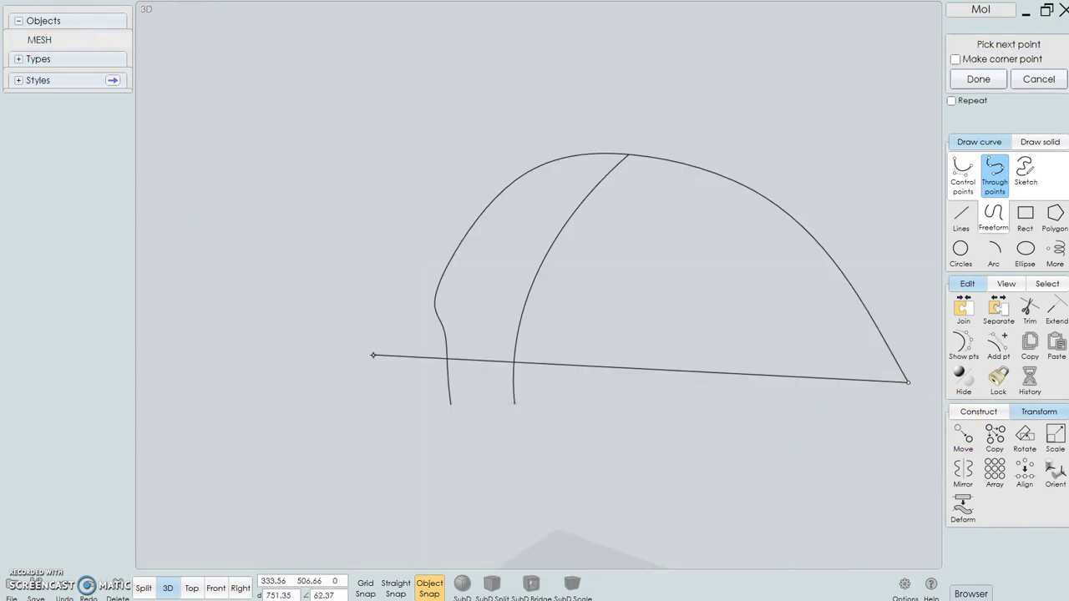
pyautogui.click(15, 42)
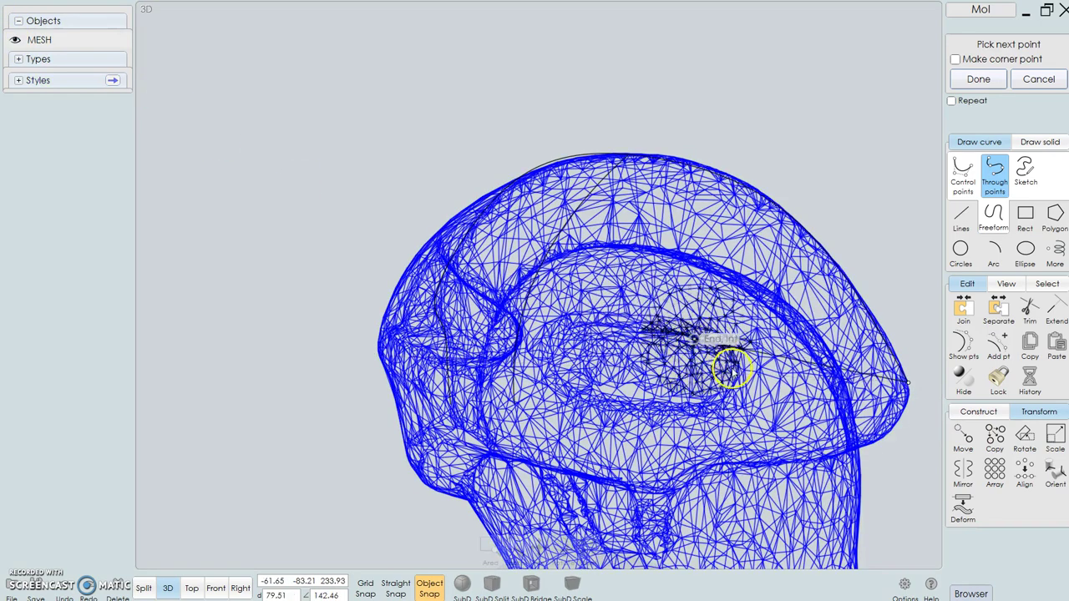
# Step: Continue the through-points curve from the cap outline's front end along the lower side toward the back, snapping points to the mesh surface
pyautogui.moveTo(807, 423)
pyautogui.mouseDown(button='right')
pyautogui.moveTo(827, 382)
pyautogui.moveTo(693, 407)
pyautogui.moveTo(822, 414)
pyautogui.mouseUp(button='right')
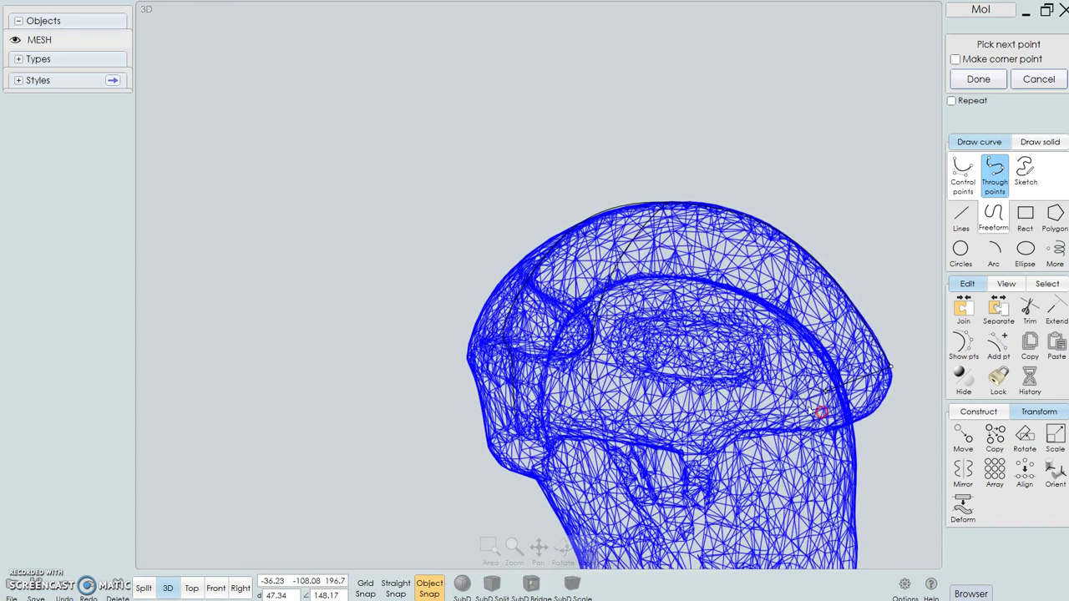
pyautogui.scroll(2, 820, 414)
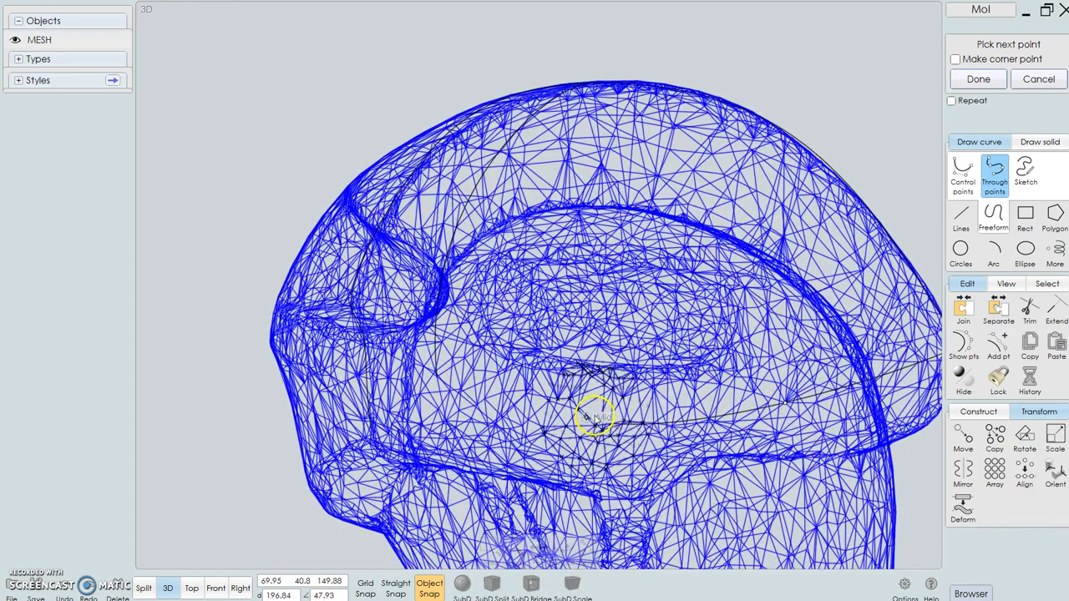
pyautogui.moveTo(591, 416); pyautogui.dragTo(583, 413, button='right')
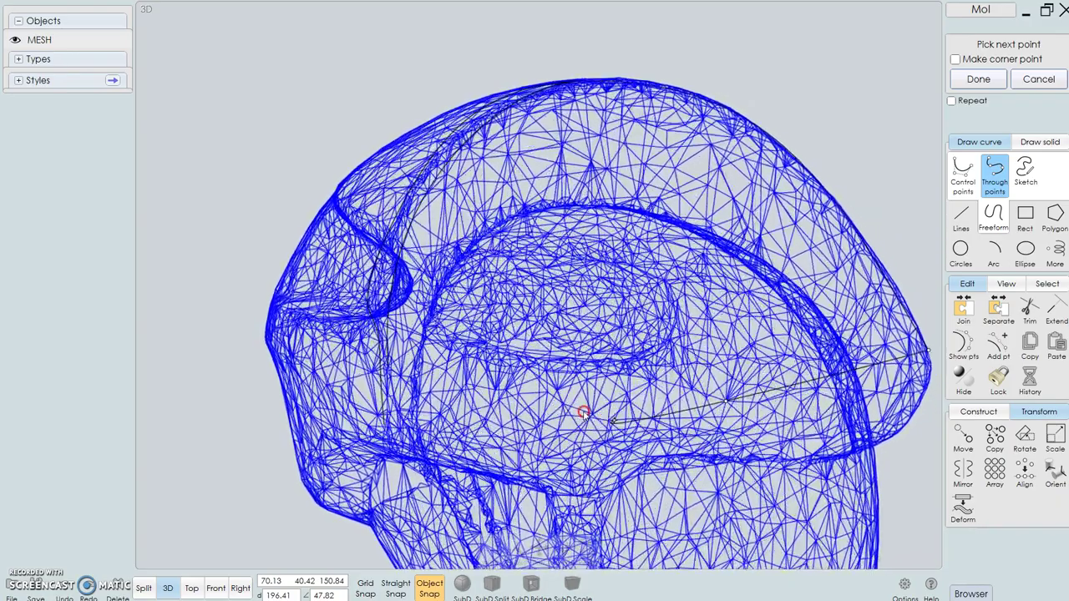
pyautogui.moveTo(517, 426); pyautogui.dragTo(597, 435, button='right')
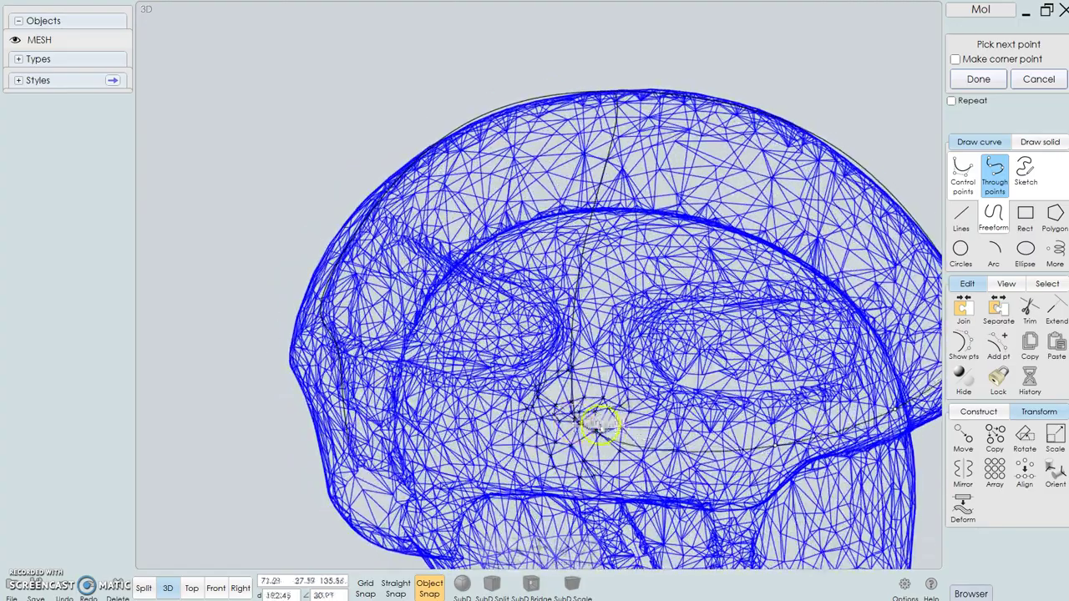
pyautogui.moveTo(657, 437); pyautogui.dragTo(625, 435, button='right')
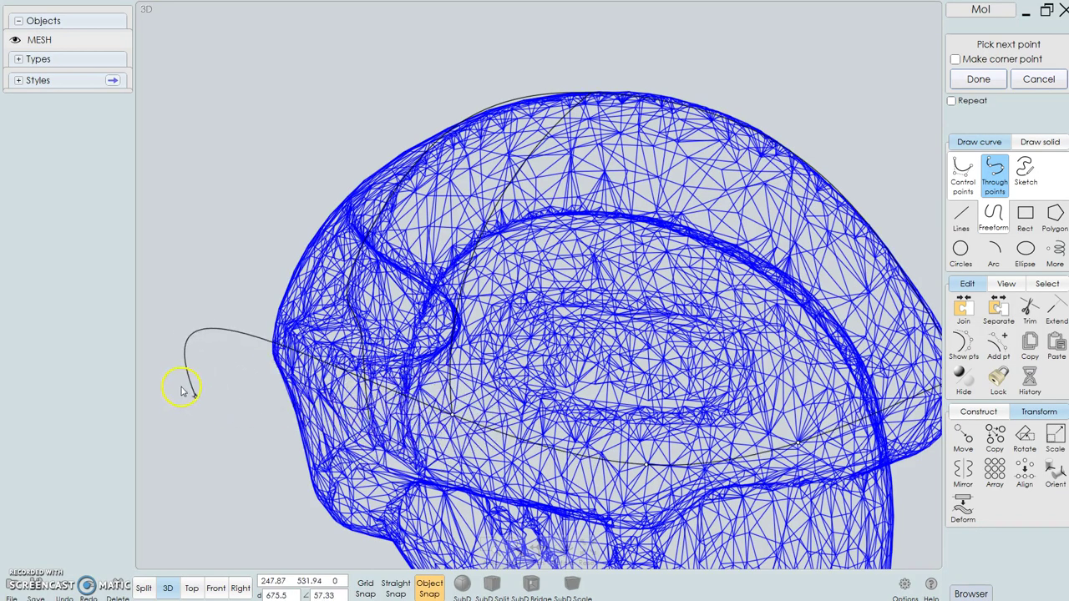
pyautogui.moveTo(310, 381); pyautogui.dragTo(424, 394, button='right')
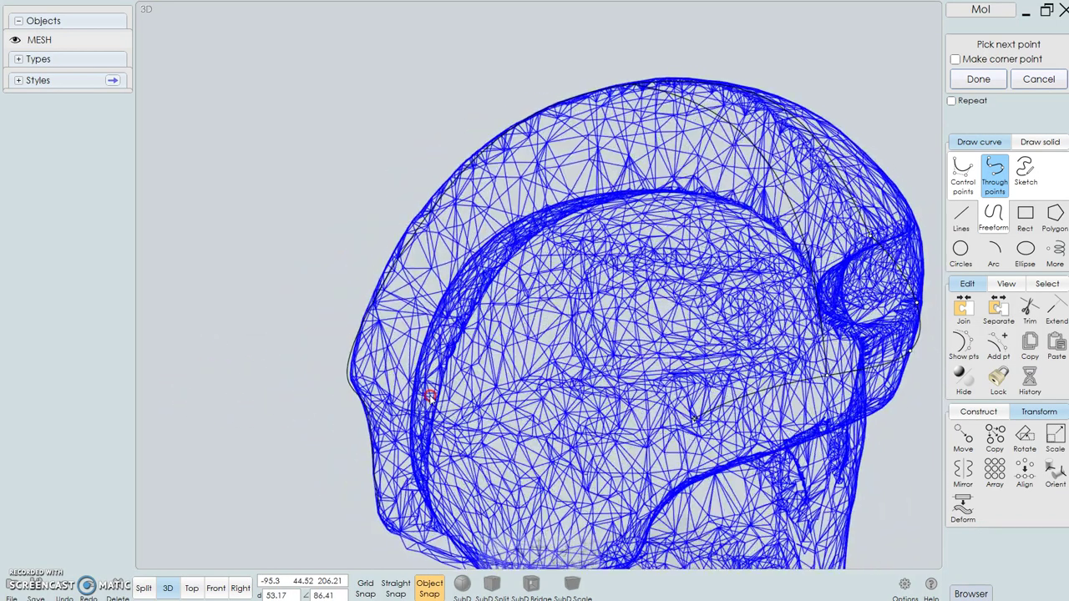
pyautogui.moveTo(706, 416); pyautogui.dragTo(590, 390, button='right')
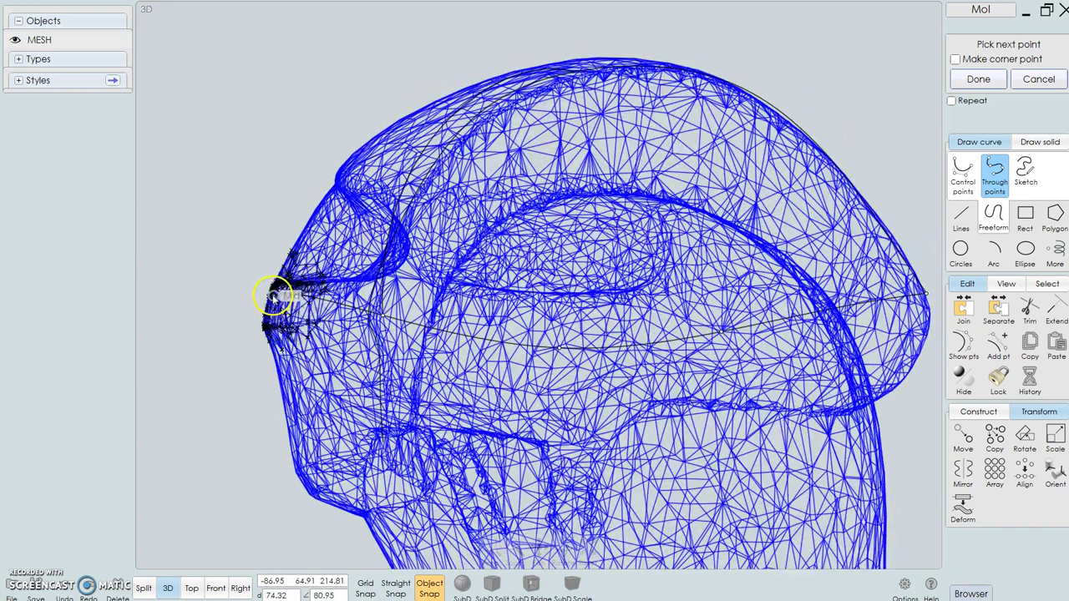
pyautogui.moveTo(272, 291); pyautogui.dragTo(414, 386, button='right')
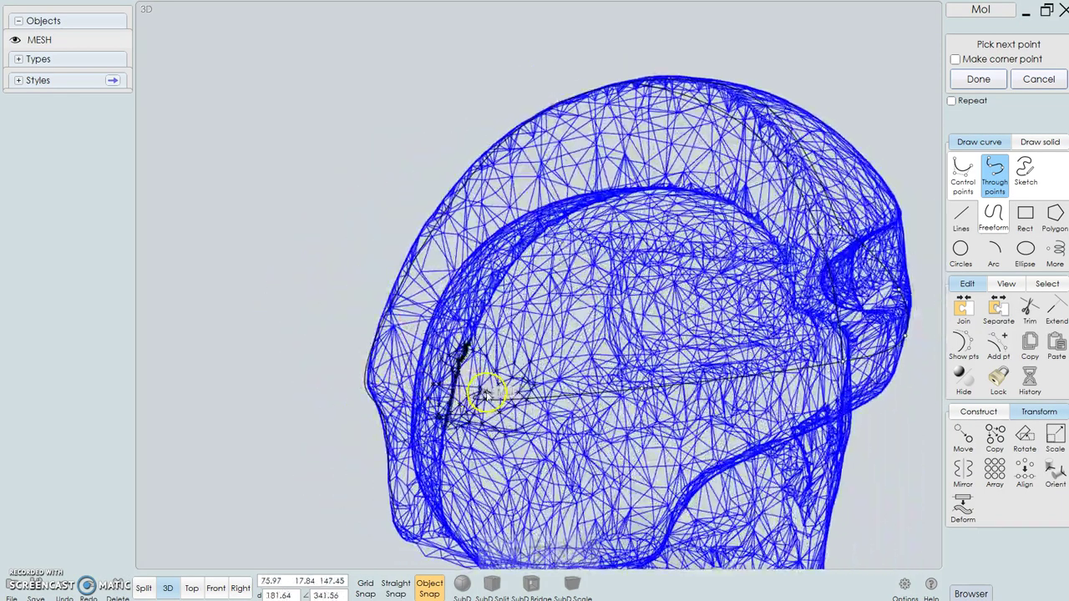
pyautogui.moveTo(489, 460); pyautogui.dragTo(442, 305, button='right')
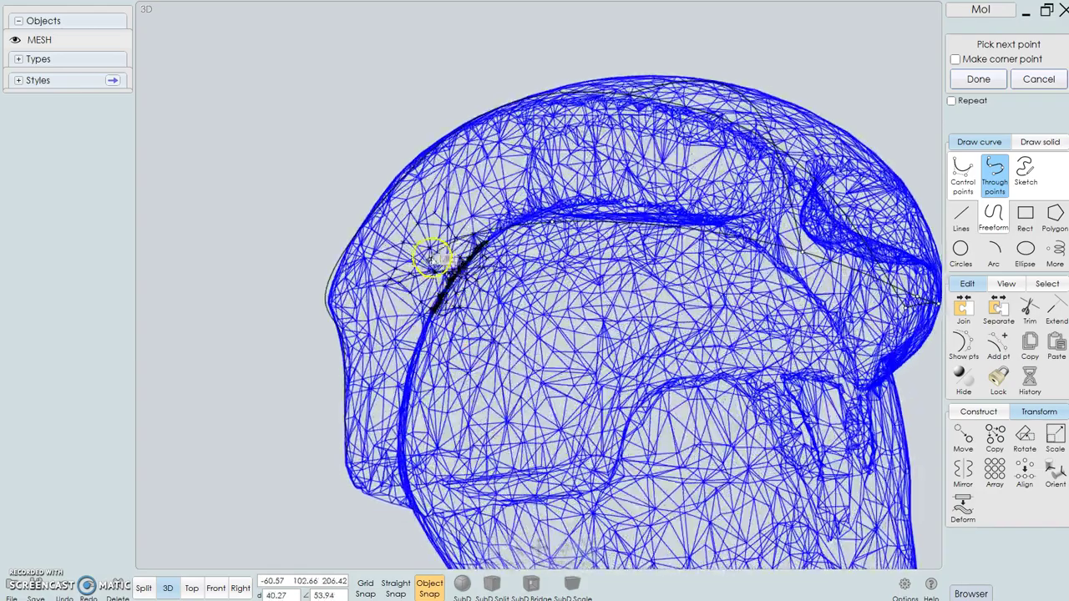
# Step: Hide MESH and finish the lower side curve by snapping its last point onto the outline curve at the back of the cap
pyautogui.click(333, 309)
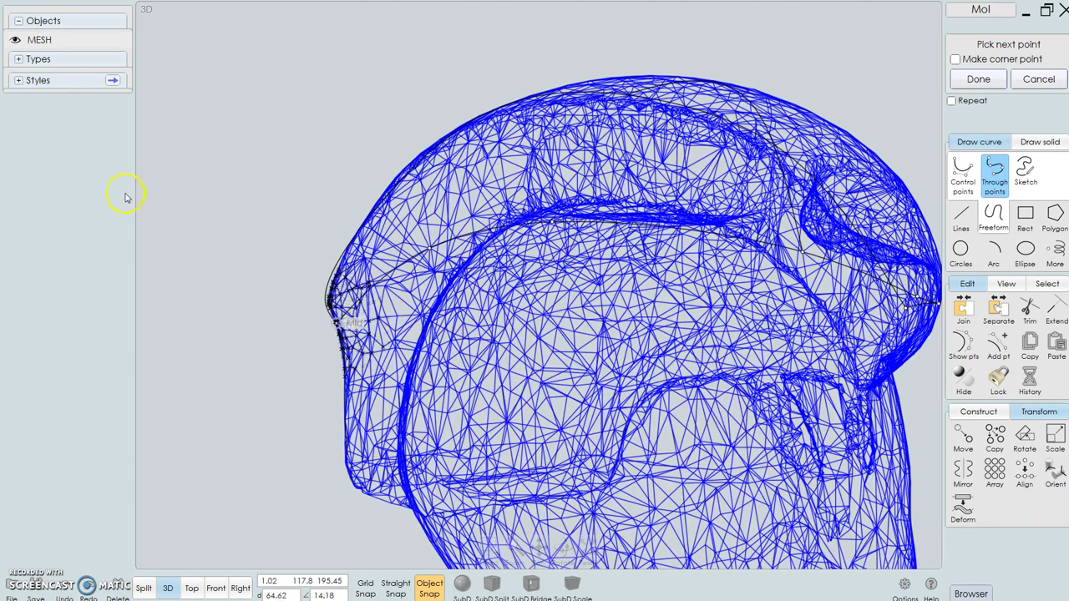
pyautogui.click(15, 40)
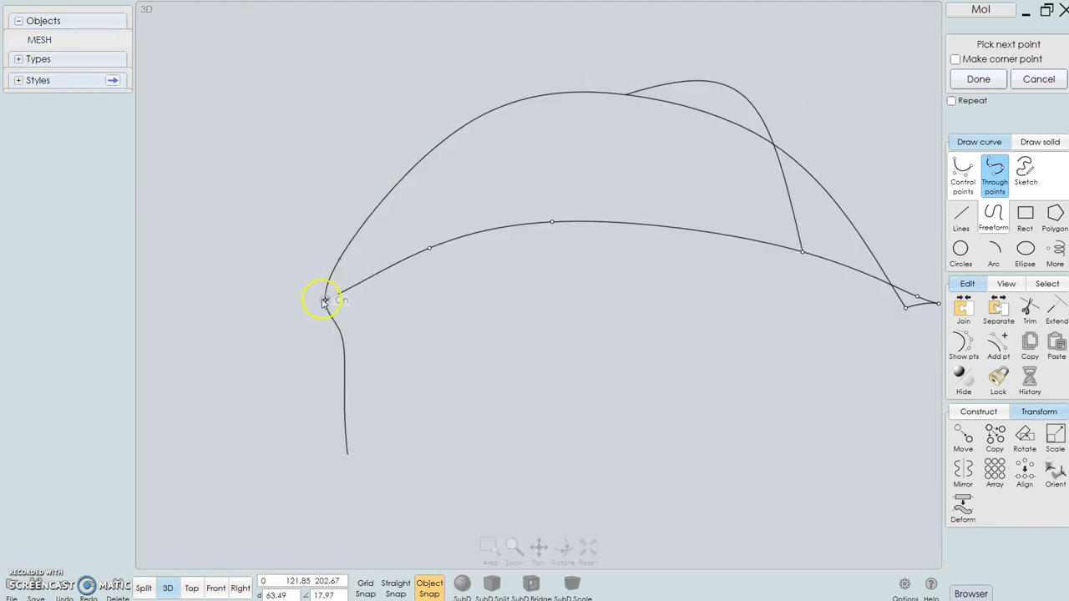
pyautogui.click(322, 300)
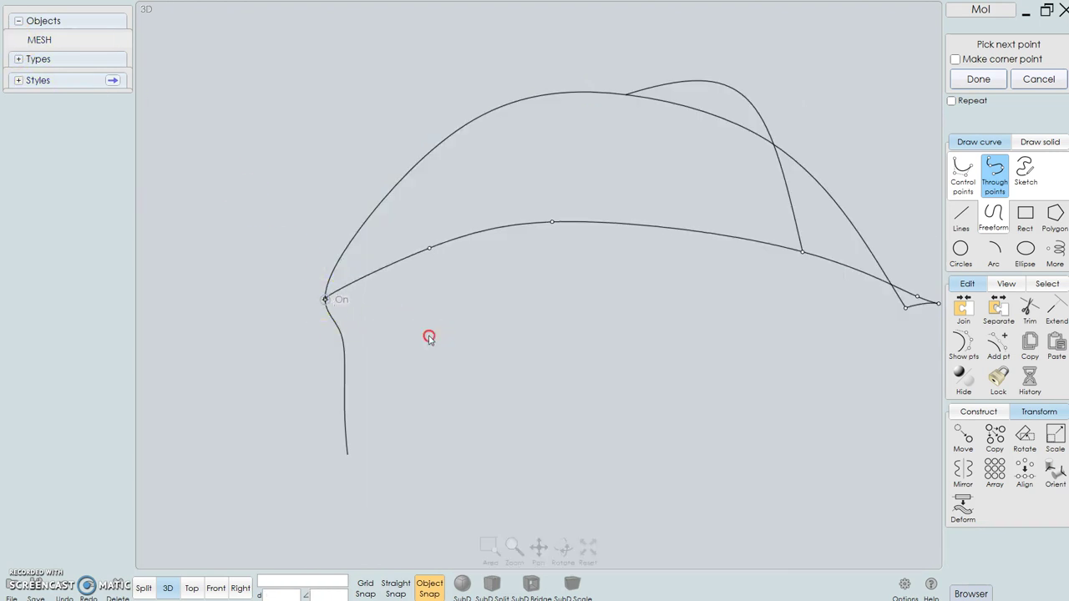
pyautogui.rightClick(429, 337)
# Step: Draw a straight line between the two points where the lower side curve meets the cap outline
pyautogui.moveTo(599, 362); pyautogui.dragTo(627, 401, button='right')
pyautogui.scroll(-3, 505, 391)
pyautogui.click(469, 411)
pyautogui.press('Escape')
pyautogui.click(719, 212)
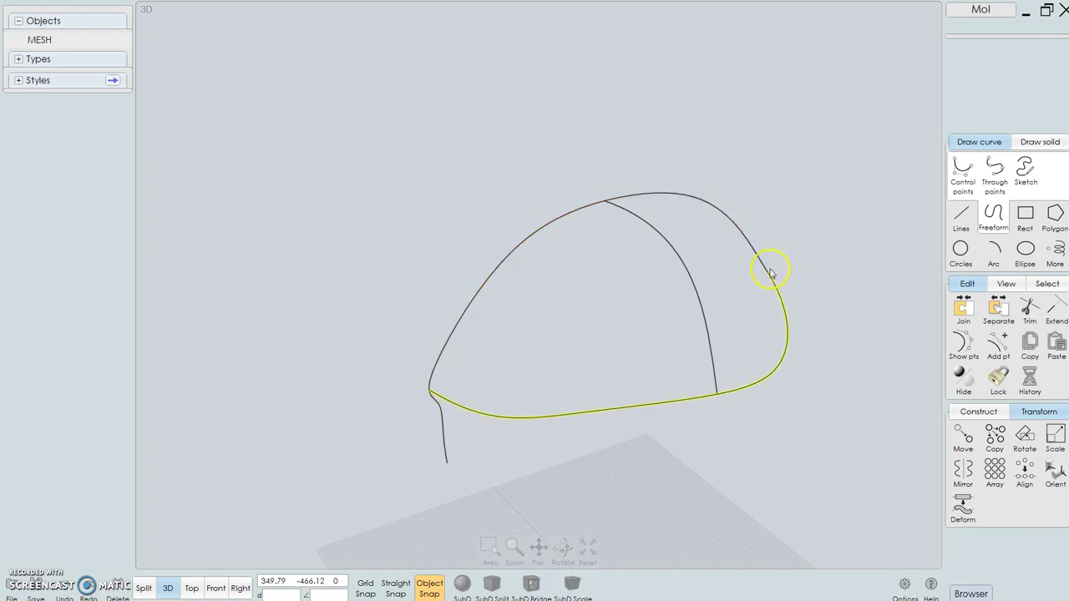
pyautogui.click(961, 217)
pyautogui.click(961, 172)
pyautogui.click(766, 272)
pyautogui.click(429, 391)
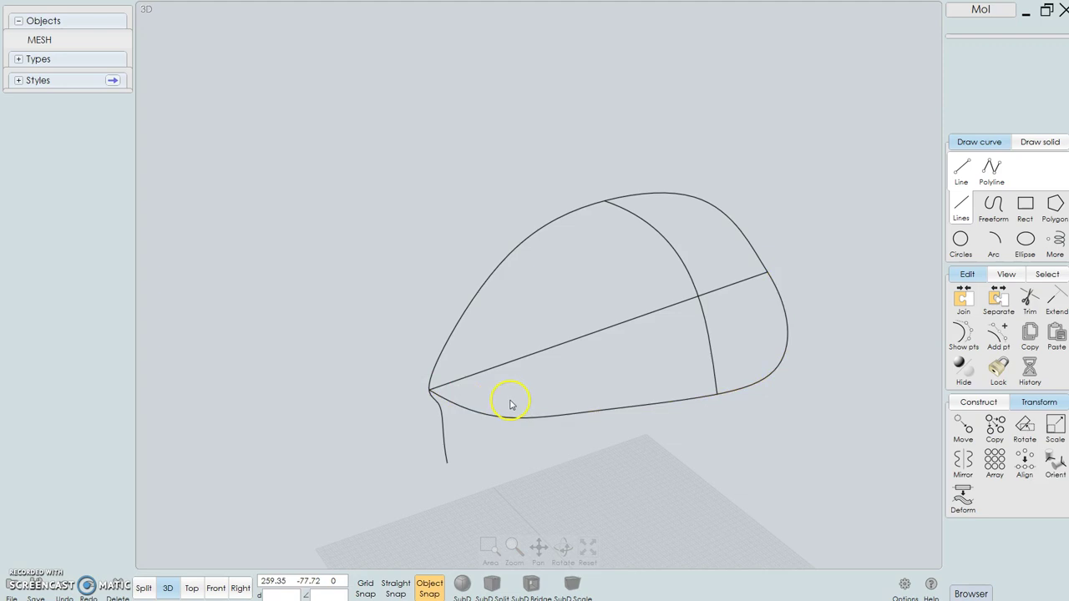
# Step: Split the cap outline with Trim, adding a trim point where it meets the straight line at the back, and keep all pieces
pyautogui.moveTo(865, 269); pyautogui.dragTo(888, 263, button='right')
pyautogui.click(467, 418)
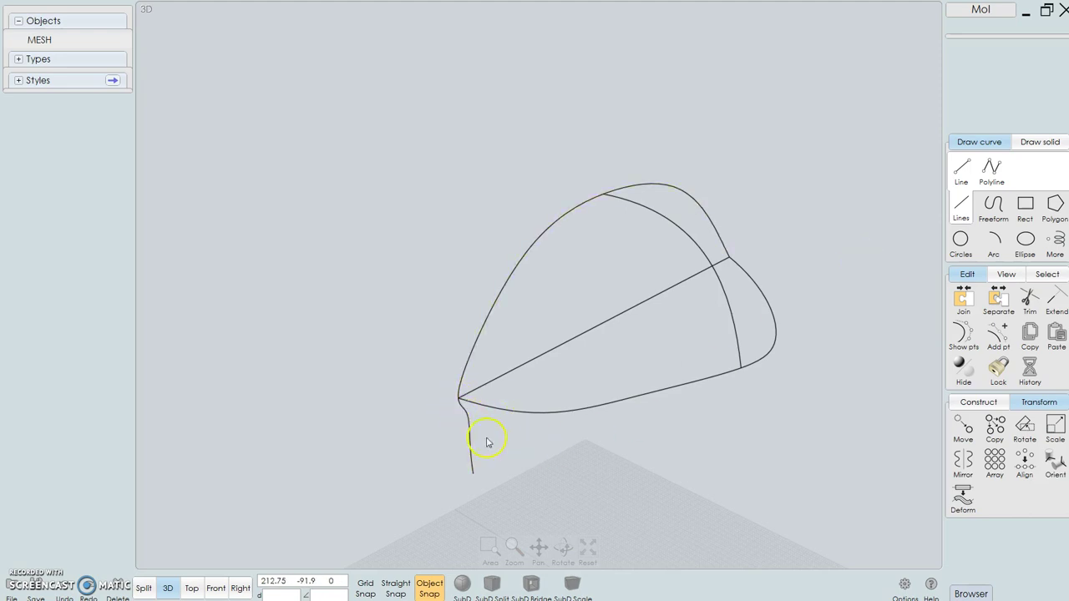
pyautogui.click(1029, 301)
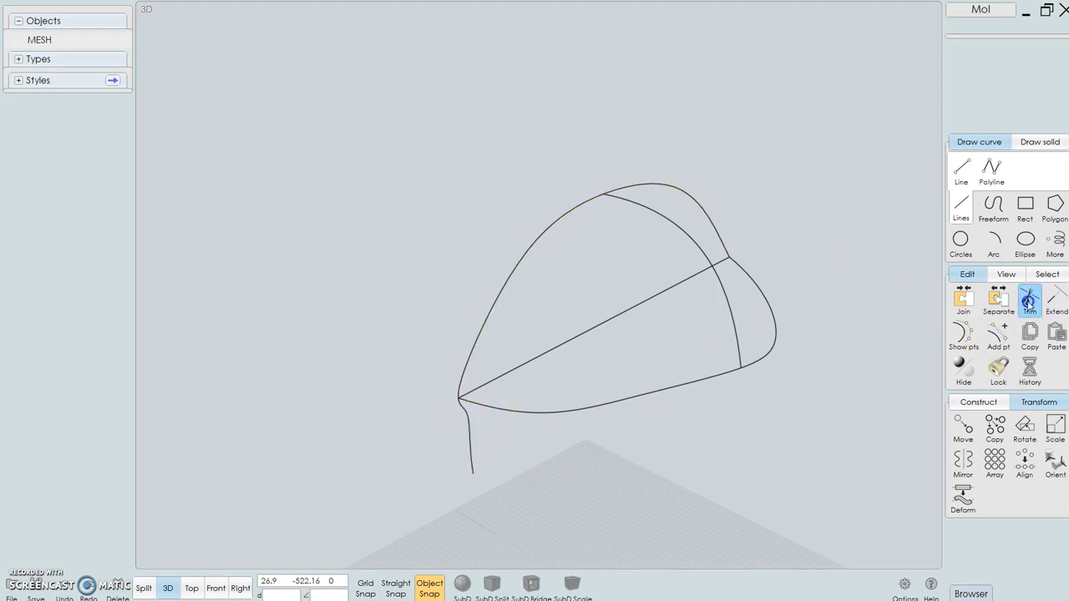
pyautogui.click(528, 259)
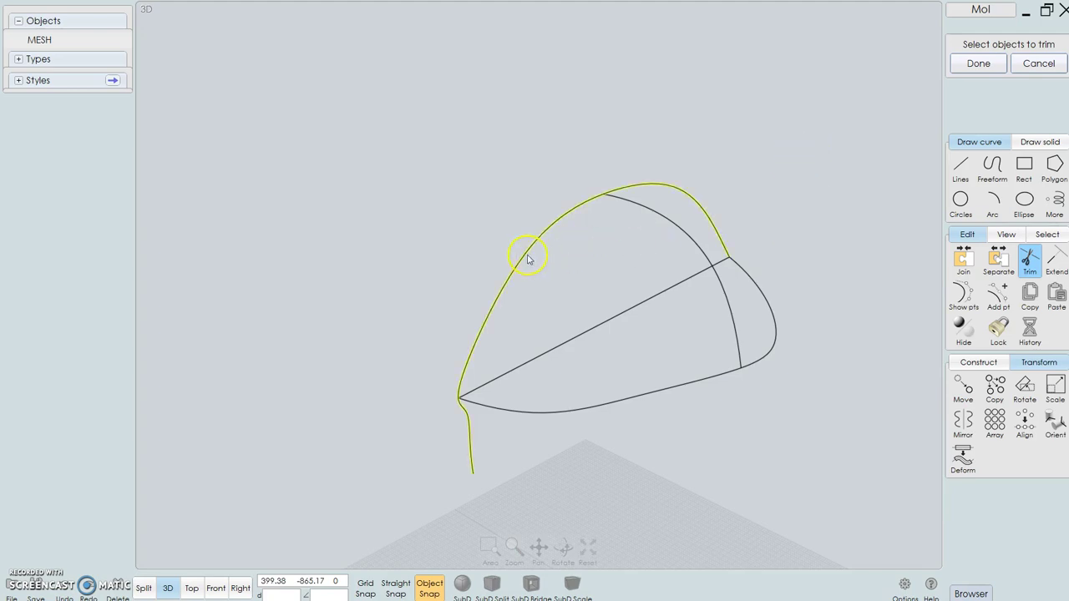
pyautogui.click(526, 259)
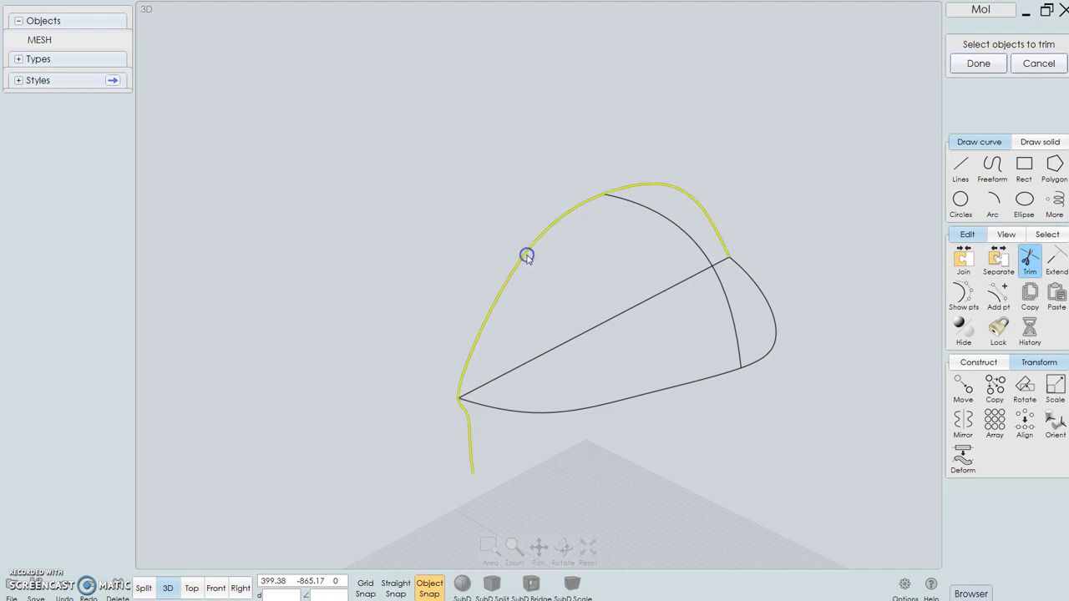
pyautogui.click(980, 65)
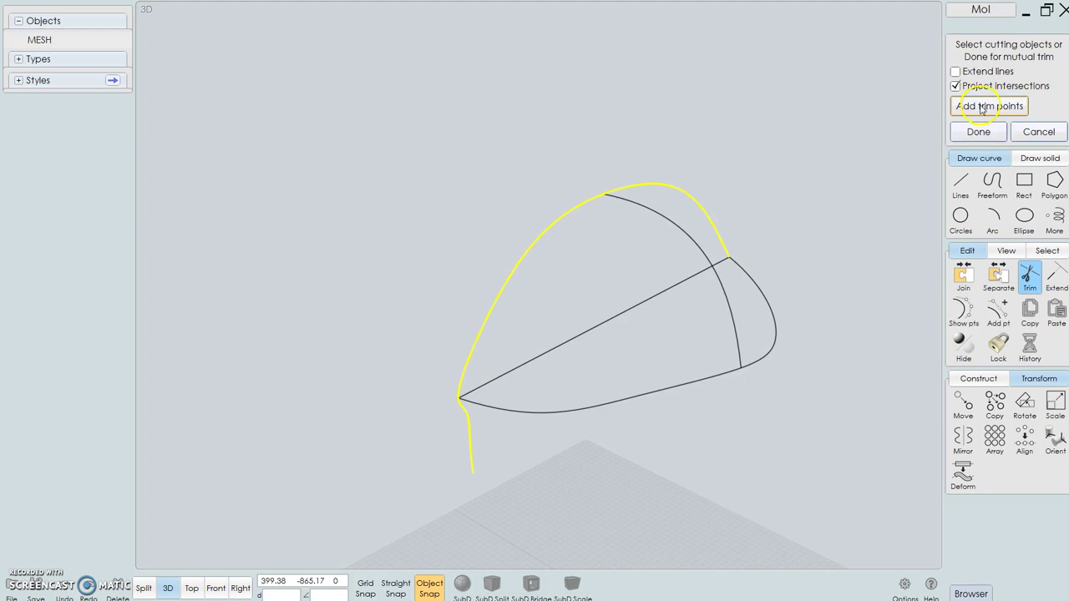
pyautogui.click(983, 107)
pyautogui.click(458, 397)
pyautogui.click(979, 65)
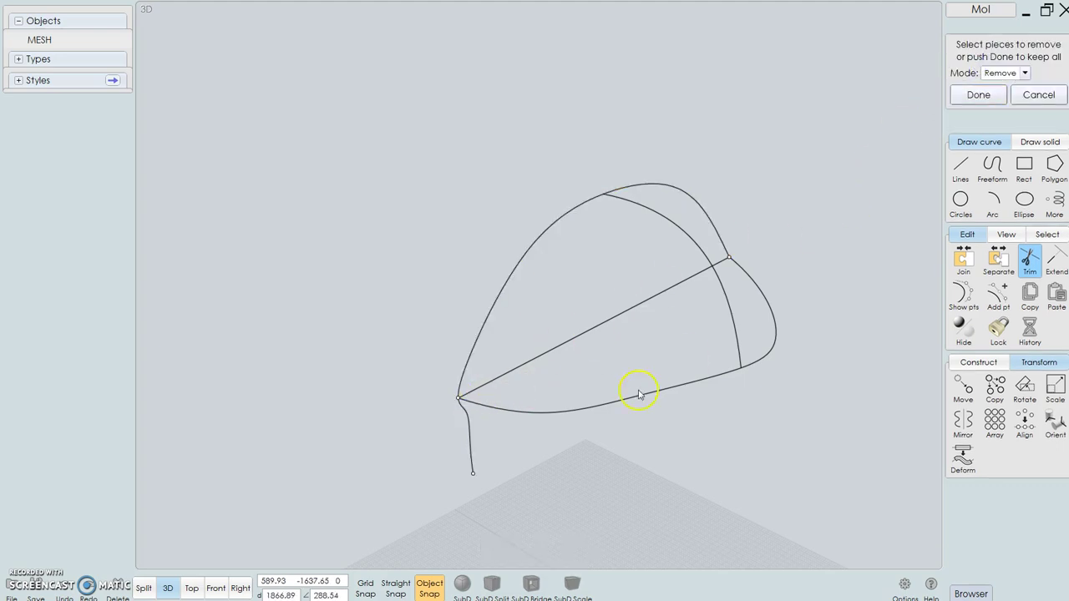
pyautogui.click(975, 94)
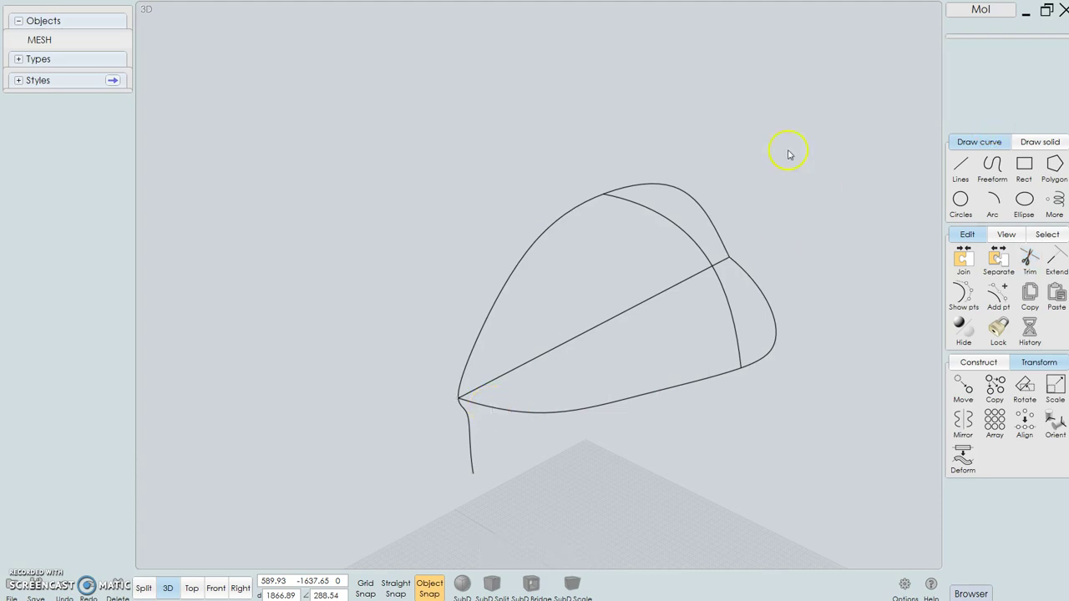
# Step: Build a Network surface in Normal mode from the upper outline piece, the crown-to-side curve and the lower side curve
pyautogui.click(461, 384)
pyautogui.click(468, 422)
pyautogui.click(401, 322)
pyautogui.click(455, 375)
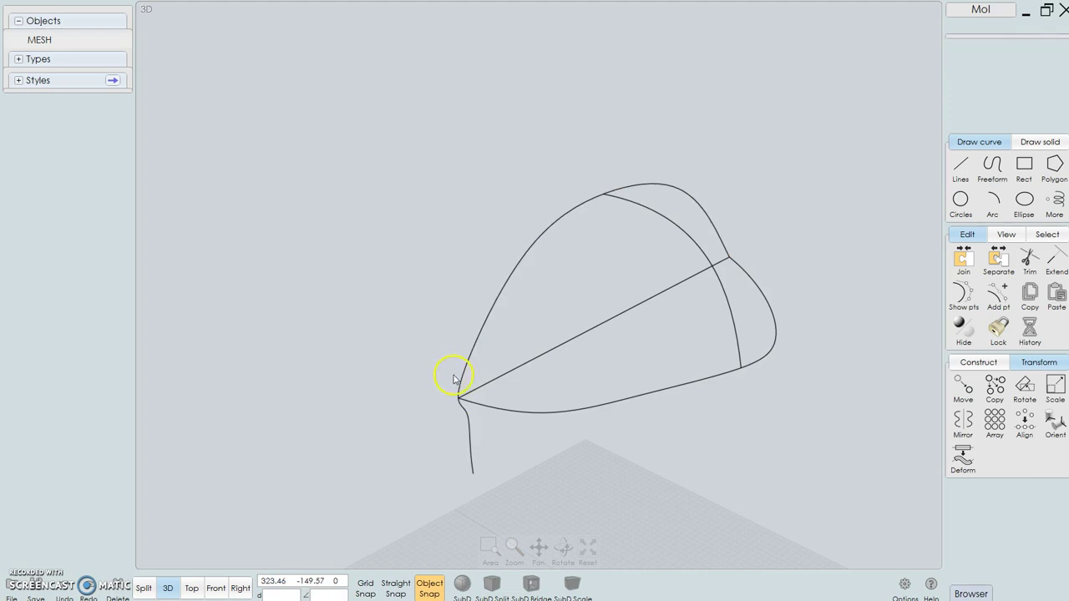
pyautogui.click(537, 413)
pyautogui.click(695, 239)
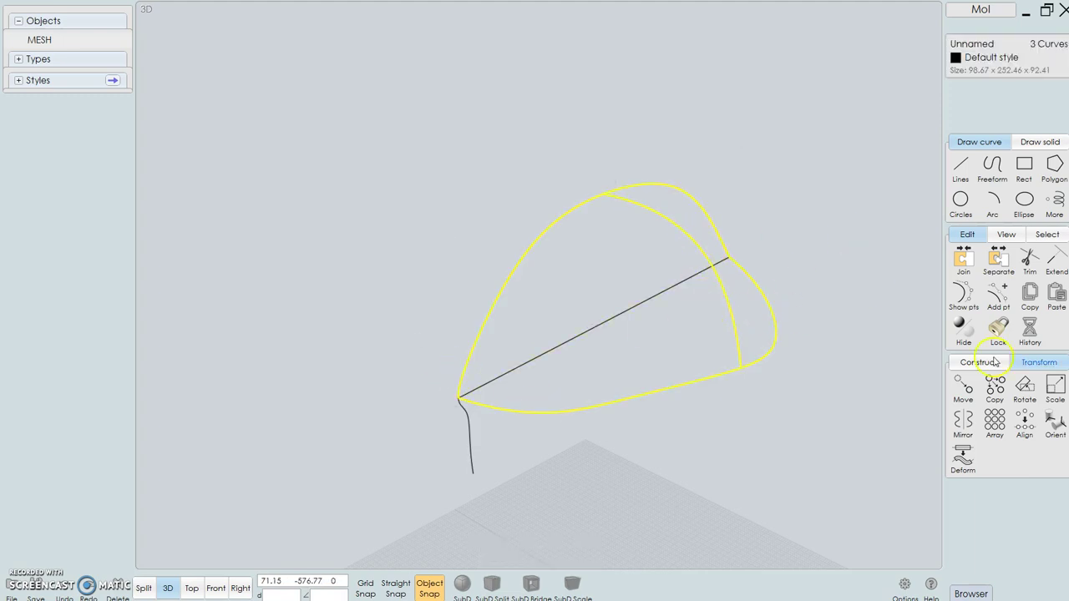
pyautogui.click(1032, 364)
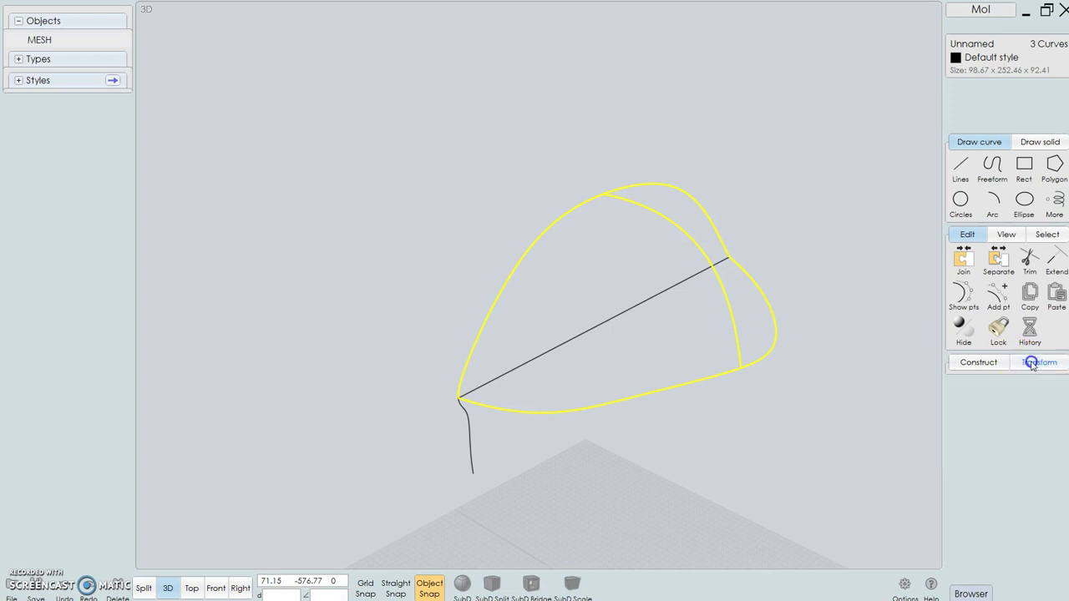
pyautogui.click(987, 370)
pyautogui.click(1026, 456)
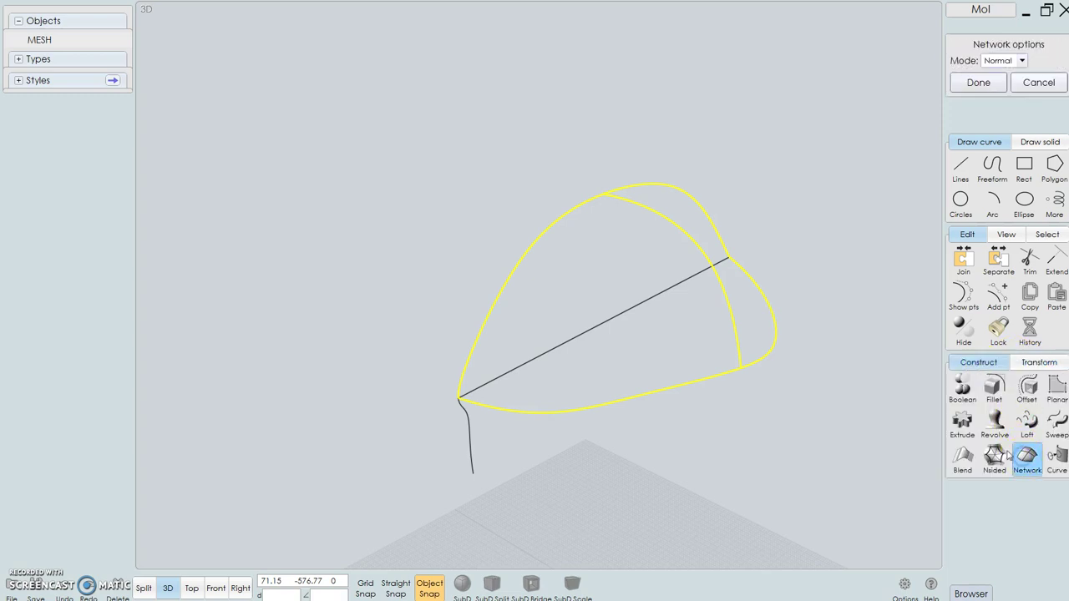
pyautogui.click(977, 84)
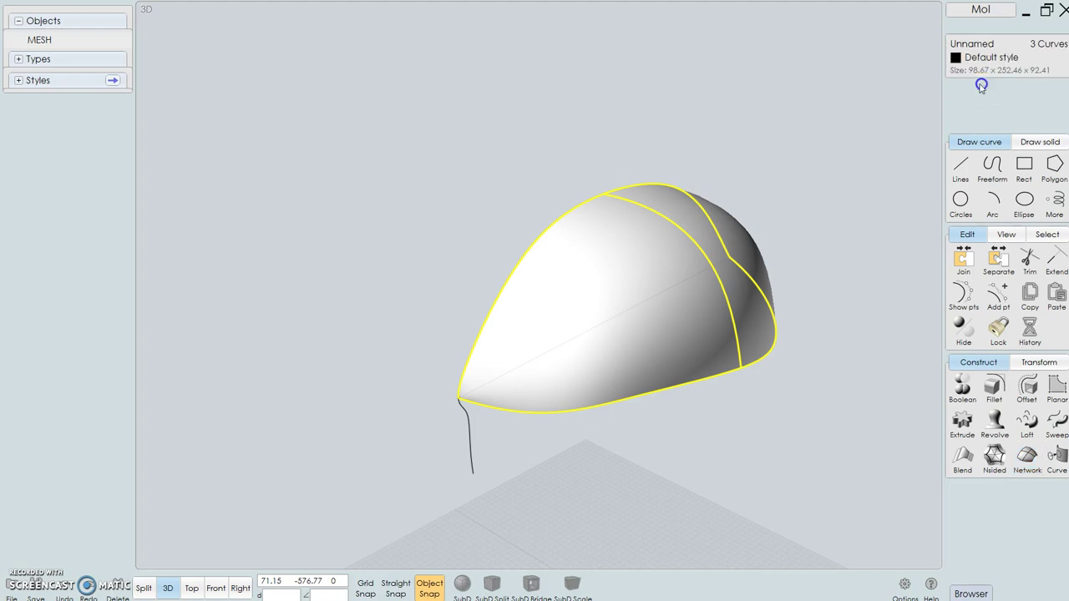
# Step: Show MESH to compare the network surface with it from several angles, hide MESH again and clear the selection
pyautogui.moveTo(814, 186); pyautogui.dragTo(337, 125, button='right')
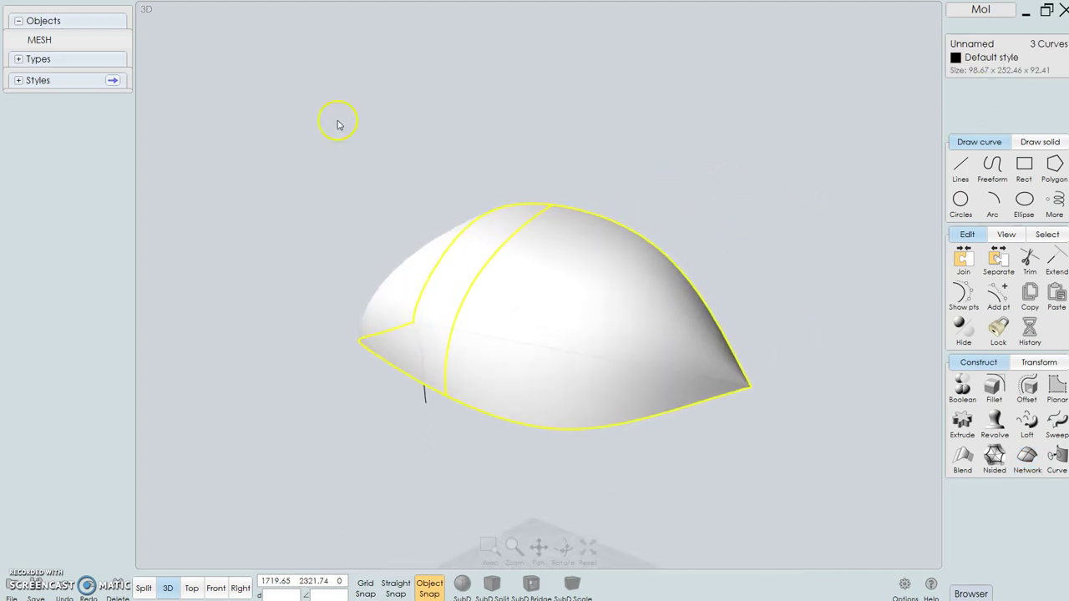
pyautogui.click(14, 40)
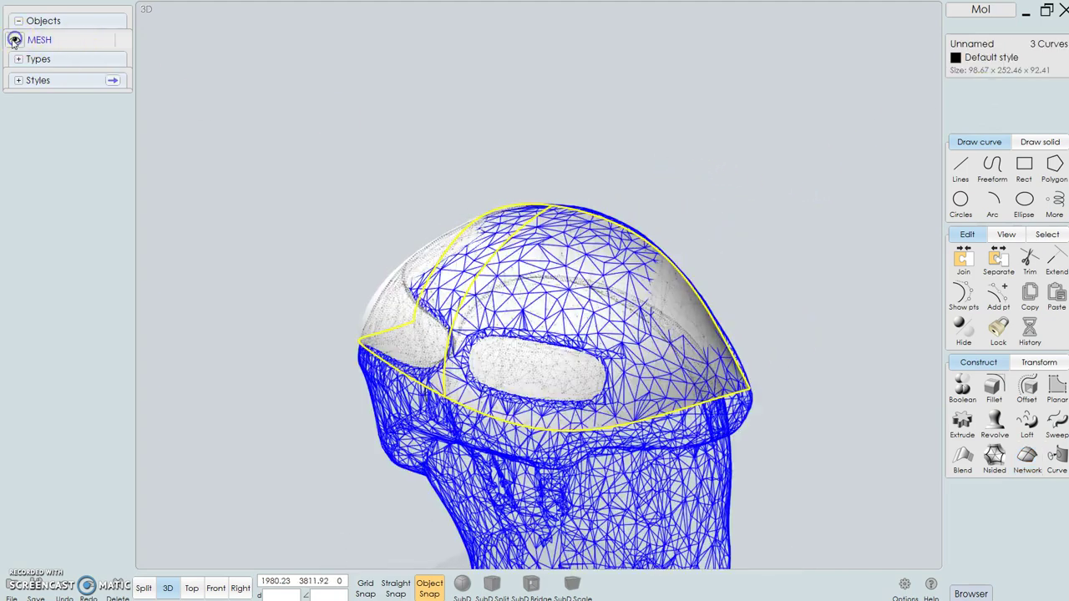
pyautogui.moveTo(411, 165); pyautogui.dragTo(502, 147, button='right')
pyautogui.moveTo(567, 151); pyautogui.dragTo(362, 211, button='right')
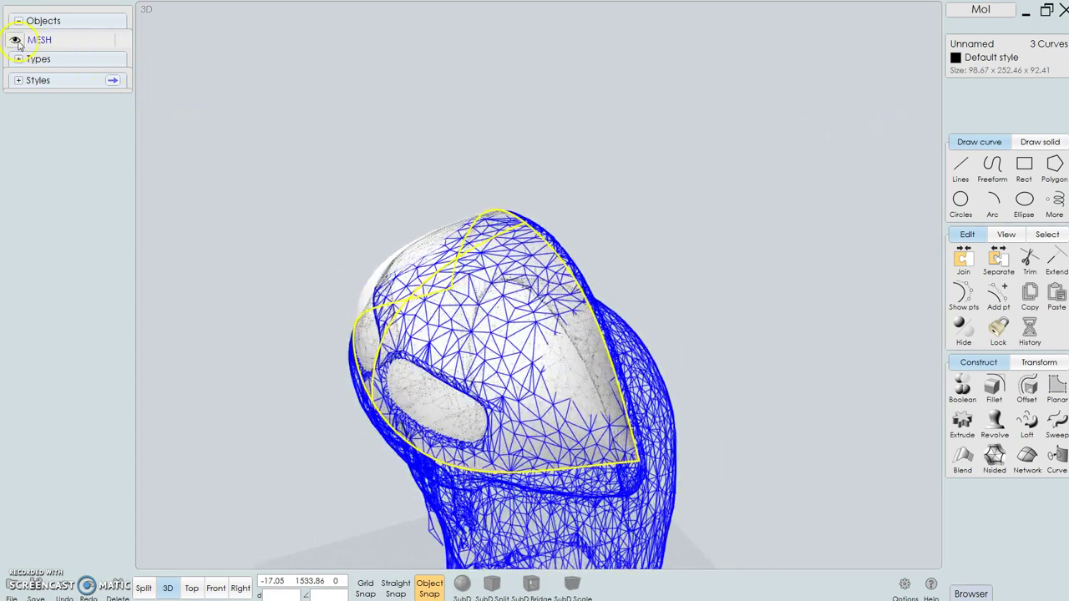
pyautogui.click(16, 41)
pyautogui.moveTo(659, 232); pyautogui.dragTo(511, 219, button='right')
pyautogui.click(274, 109)
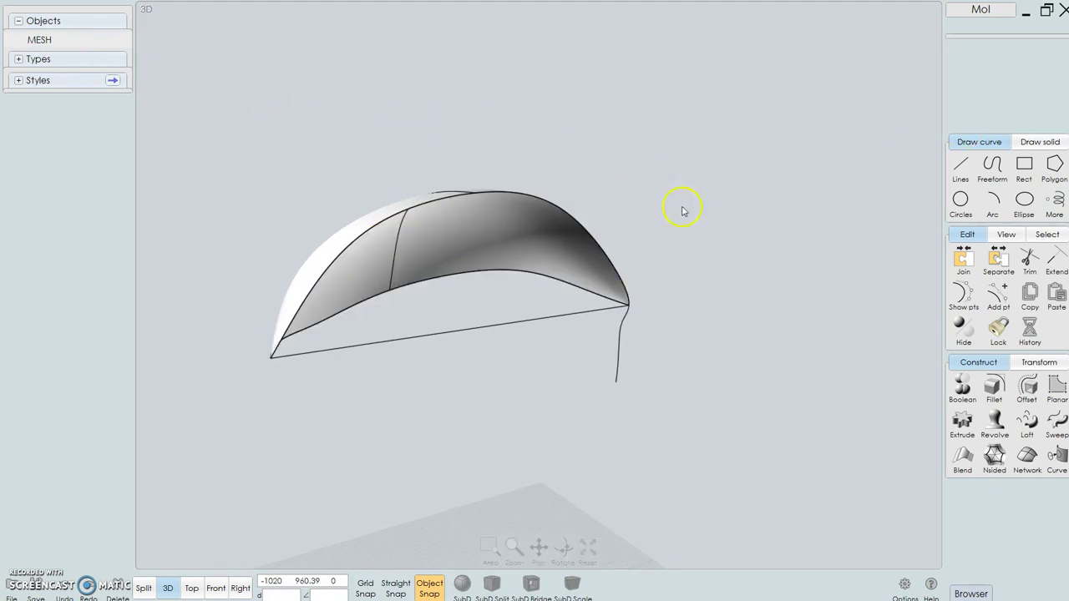
# Step: Select the straight base line and check its alignment with the upper cap outline in the front view
pyautogui.moveTo(678, 345); pyautogui.dragTo(708, 349, button='right')
pyautogui.click(548, 309)
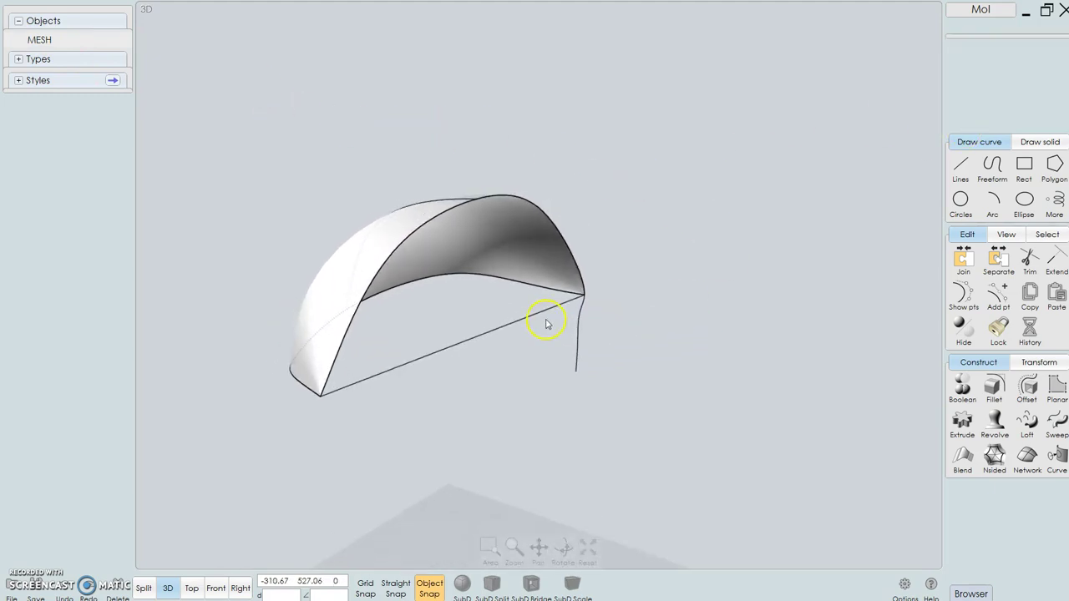
pyautogui.click(563, 251)
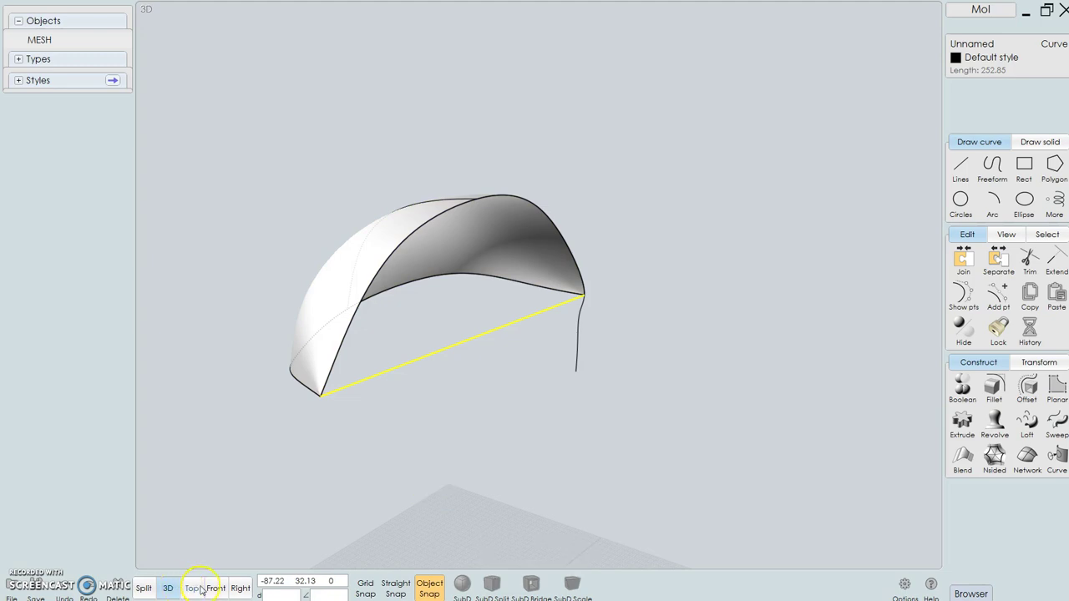
pyautogui.click(216, 589)
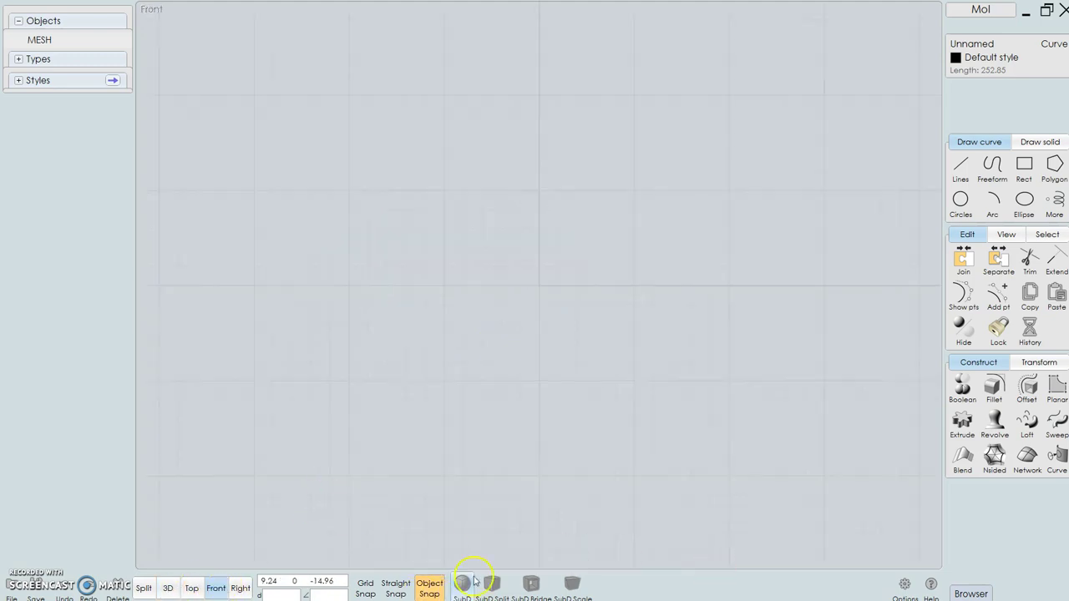
pyautogui.scroll(-3, 622, 322)
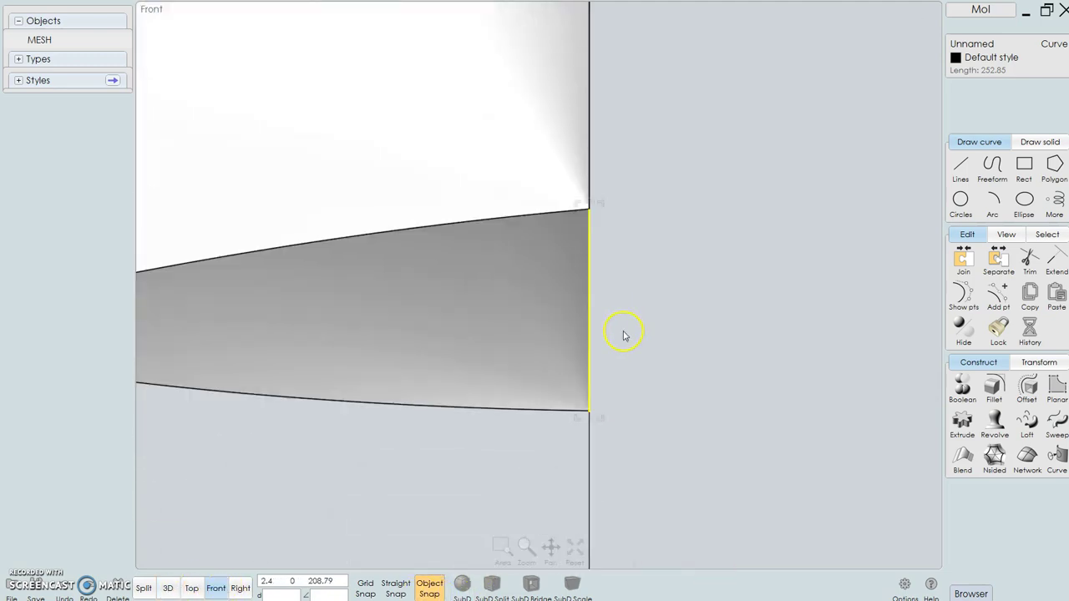
pyautogui.scroll(-3, 624, 339)
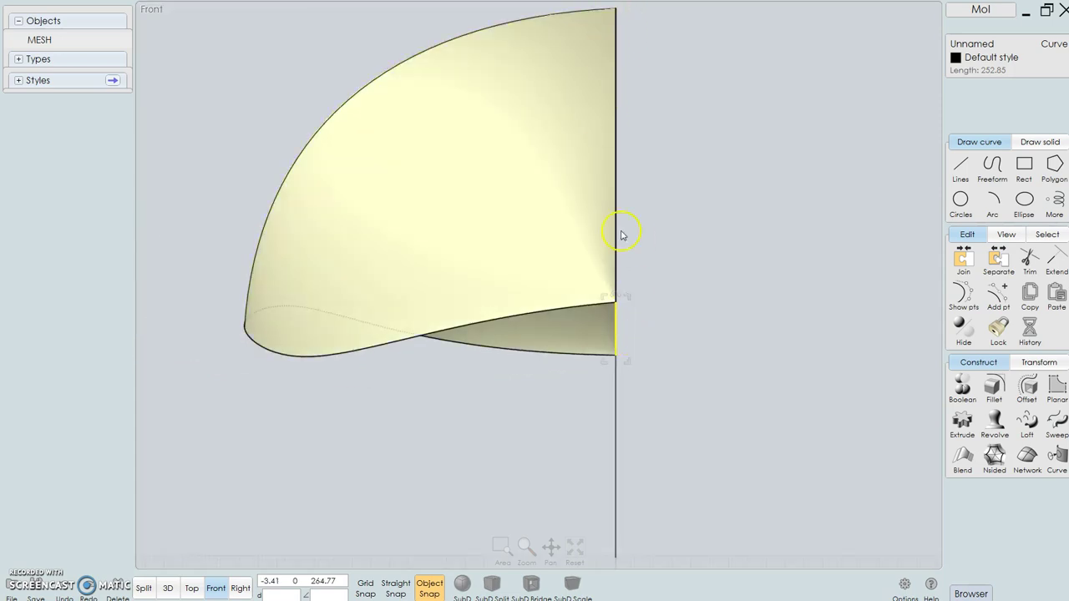
pyautogui.moveTo(629, 393); pyautogui.dragTo(600, 399, button='right')
pyautogui.click(166, 589)
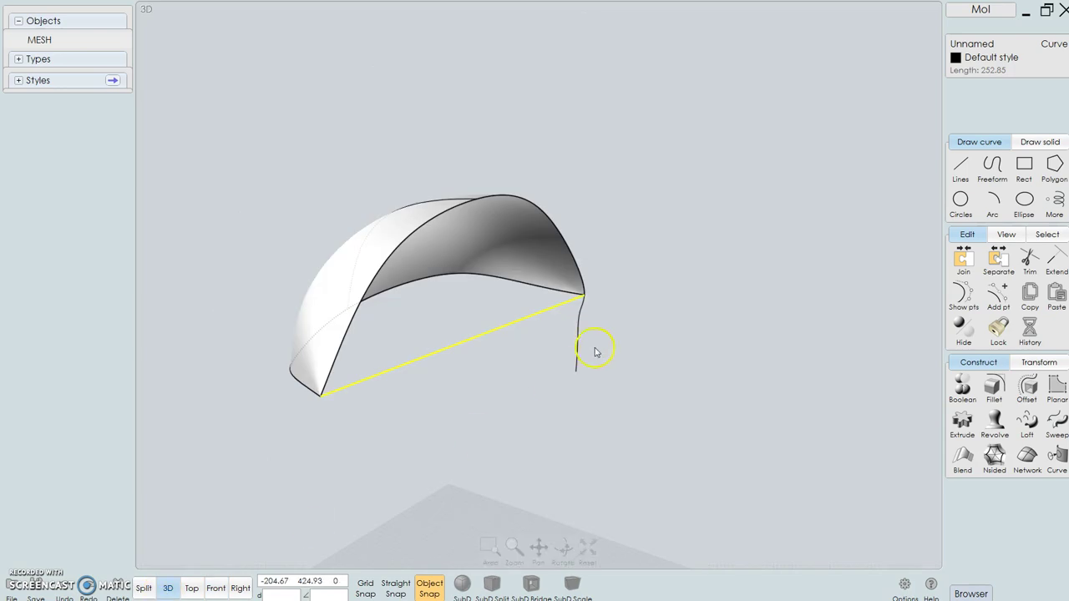
# Step: Try to fill the area between the straight base line and the upper cap outline with a Planar surface
pyautogui.click(527, 217)
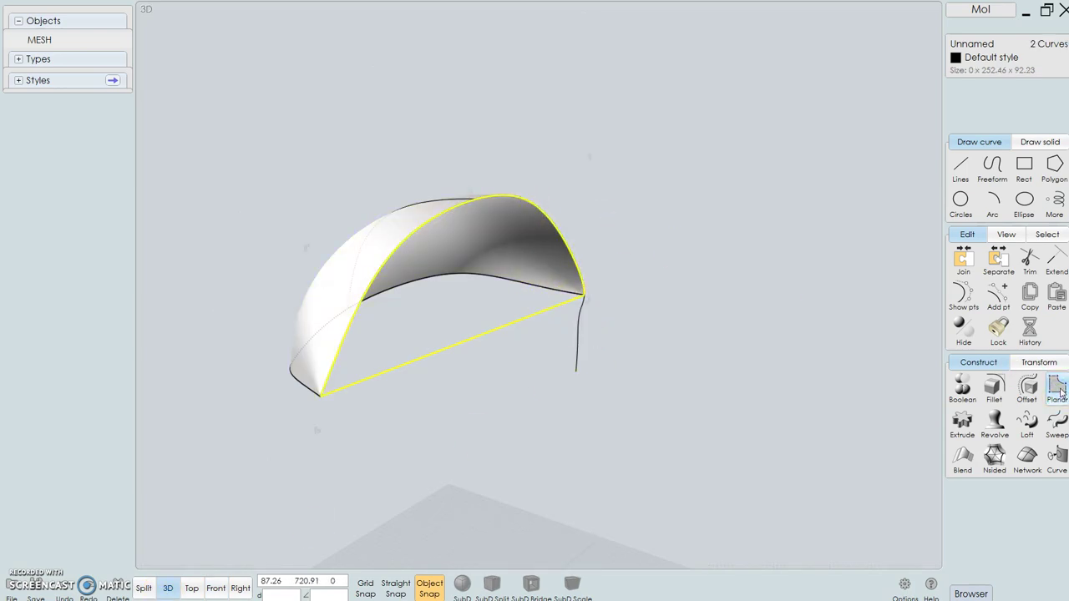
pyautogui.click(710, 182)
pyautogui.click(491, 197)
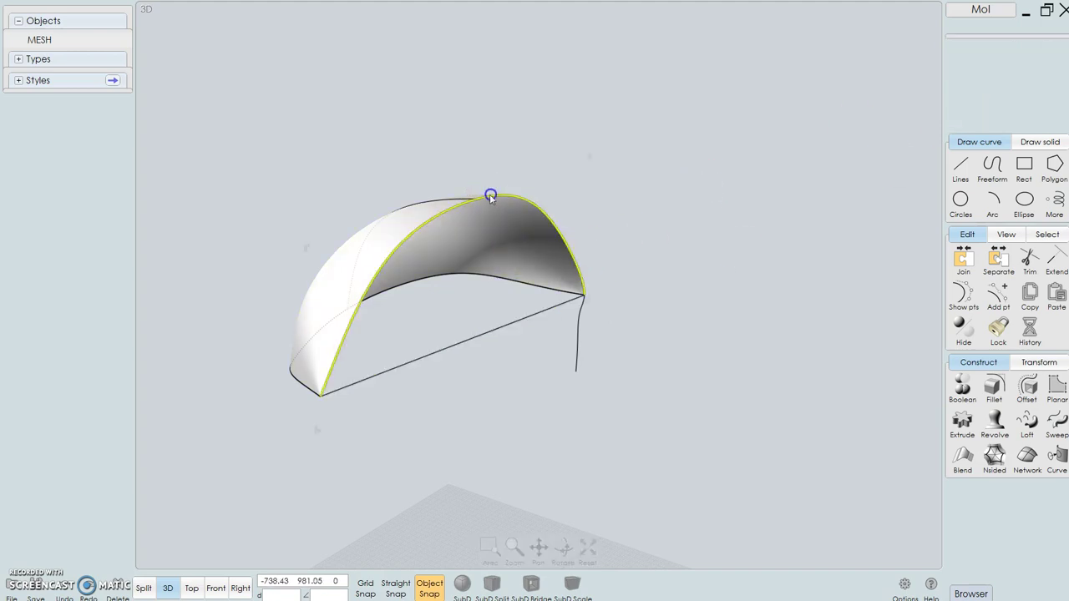
pyautogui.click(490, 337)
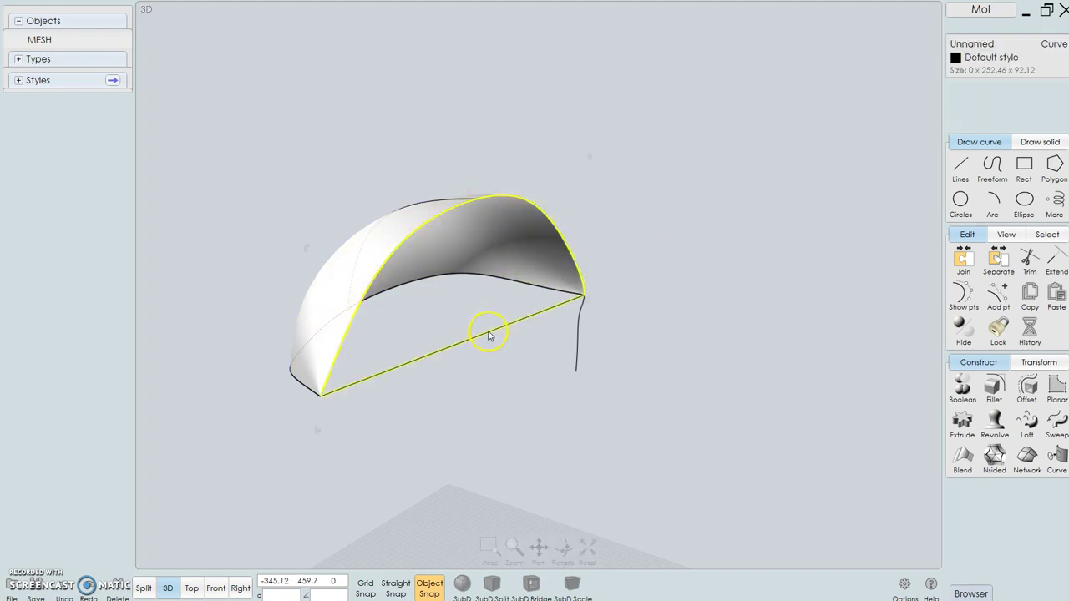
pyautogui.click(216, 589)
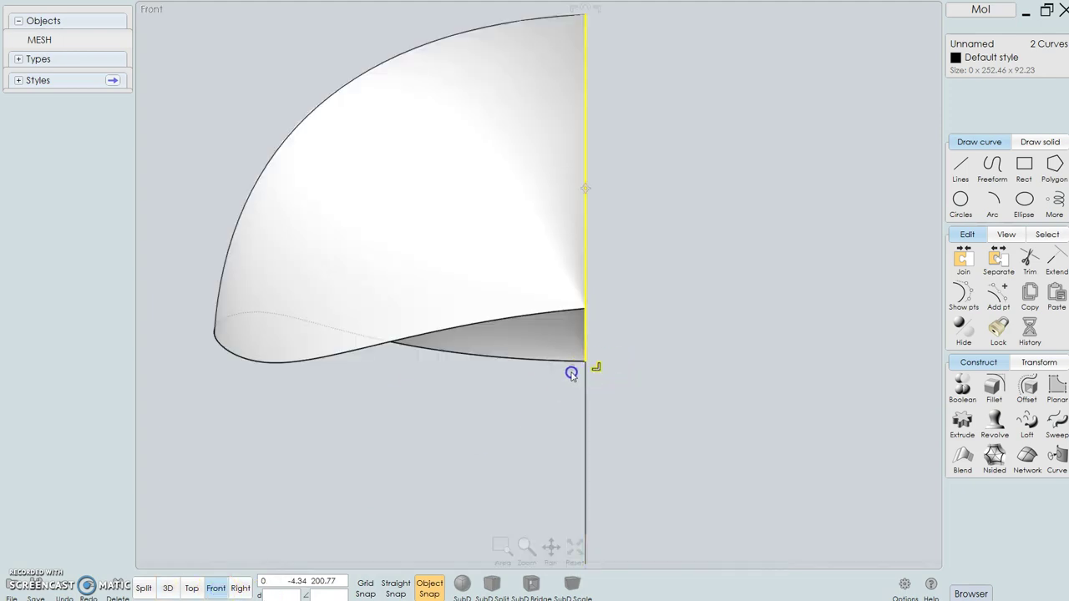
pyautogui.rightClick(660, 393)
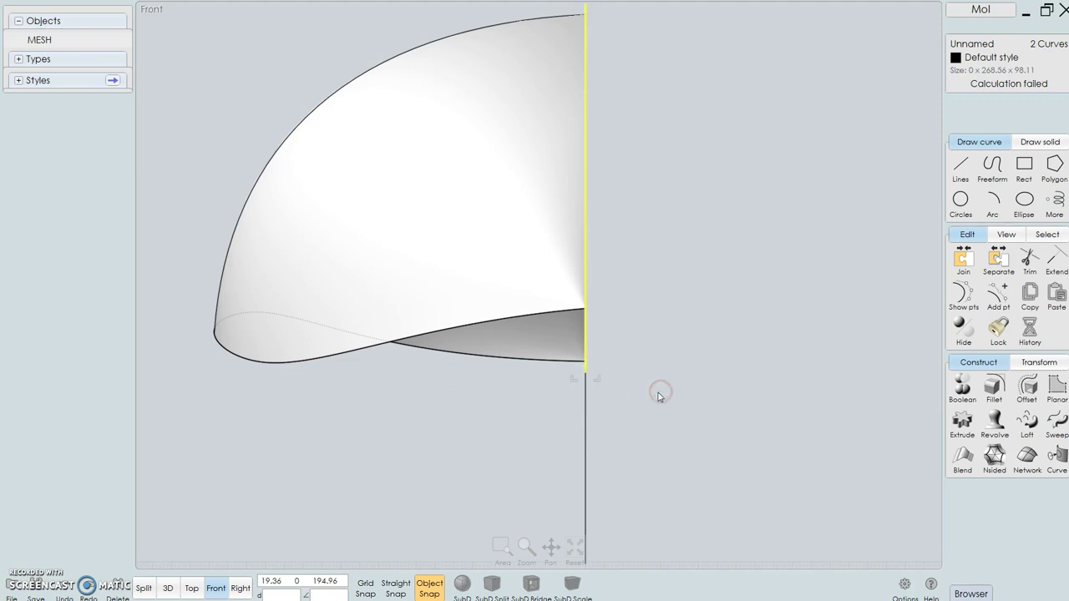
pyautogui.click(170, 589)
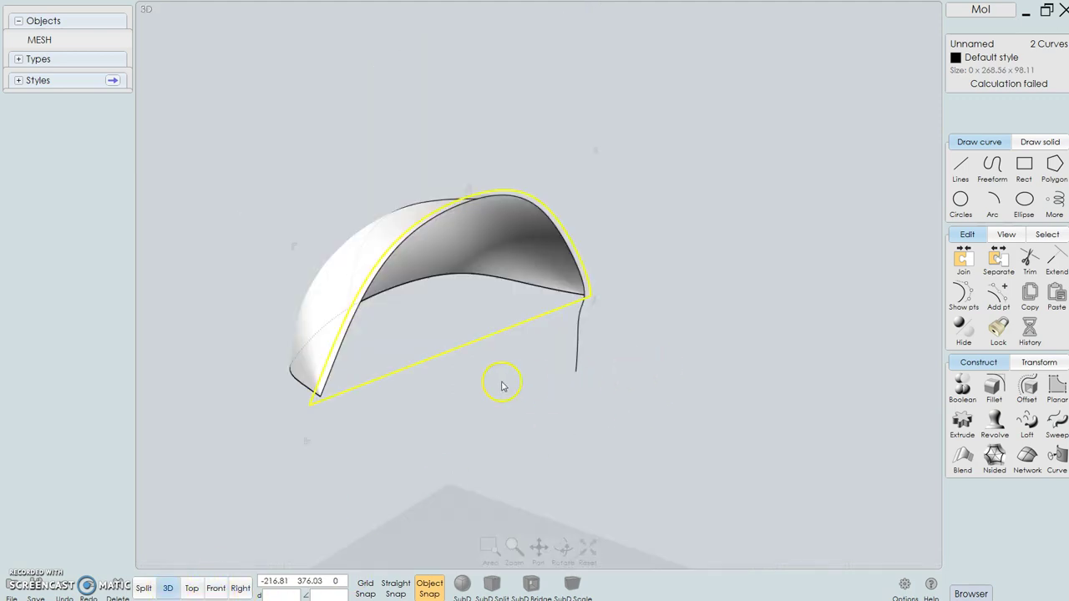
# Step: Reselect the base line and upper outline, try Planar again, and try a Normal-mode Network surface from the same two curves
pyautogui.click(703, 371)
pyautogui.click(497, 329)
pyautogui.click(398, 250)
pyautogui.click(1057, 388)
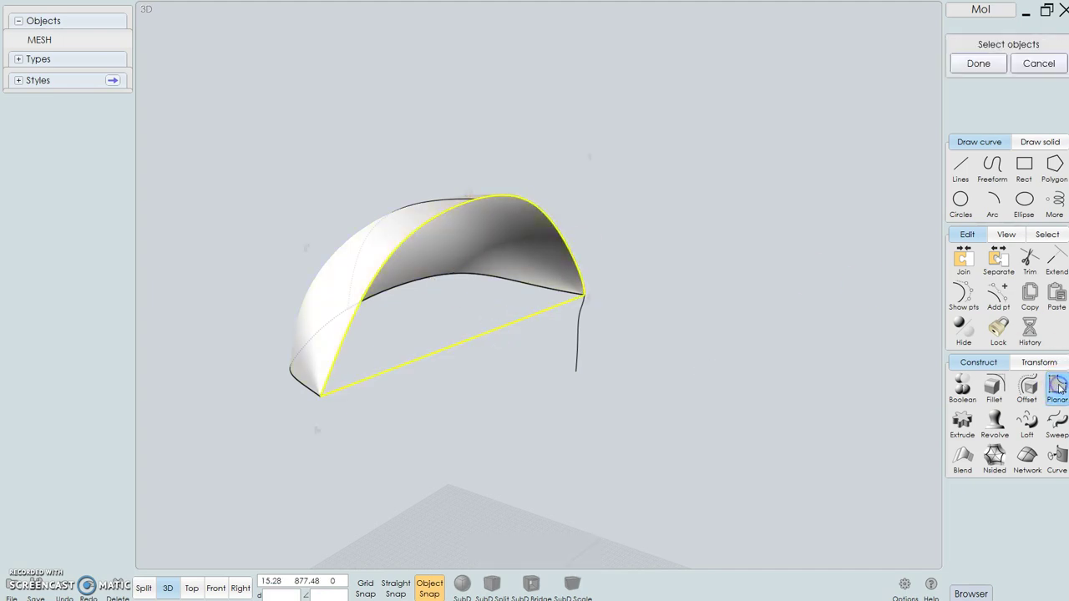
pyautogui.click(1028, 459)
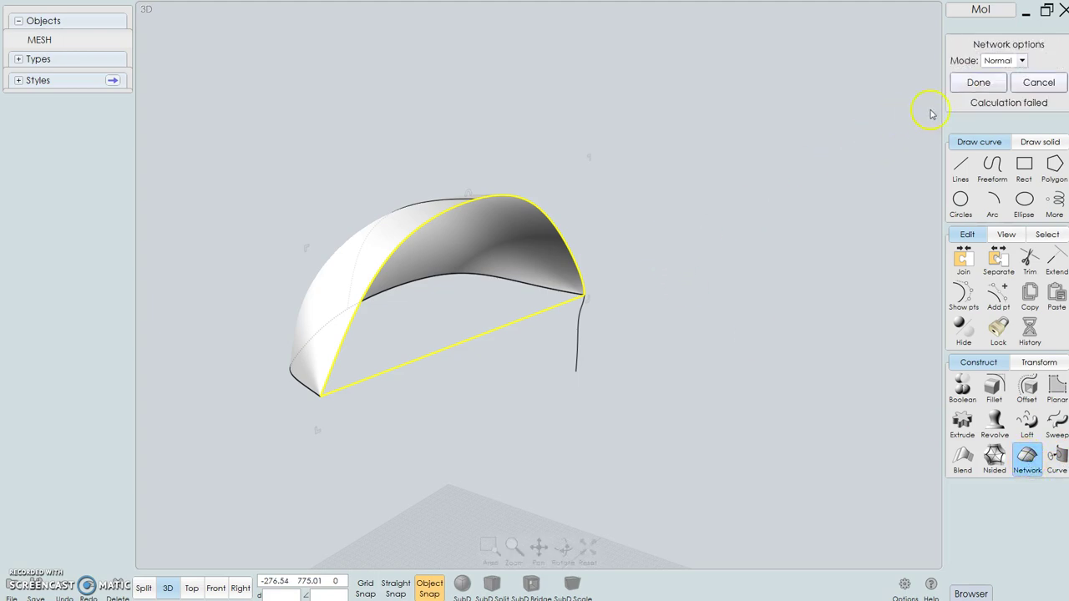
pyautogui.click(978, 82)
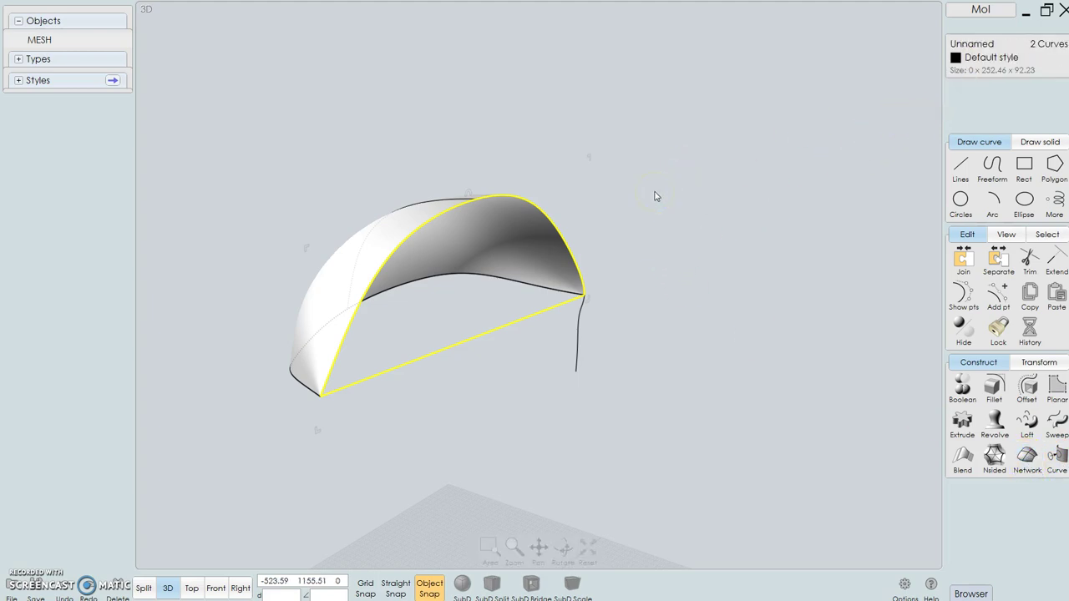
pyautogui.click(657, 196)
# Step: Try to build a Network surface from the lower side curve and the straight base line, and clear the selection
pyautogui.moveTo(658, 229); pyautogui.dragTo(559, 270, button='right')
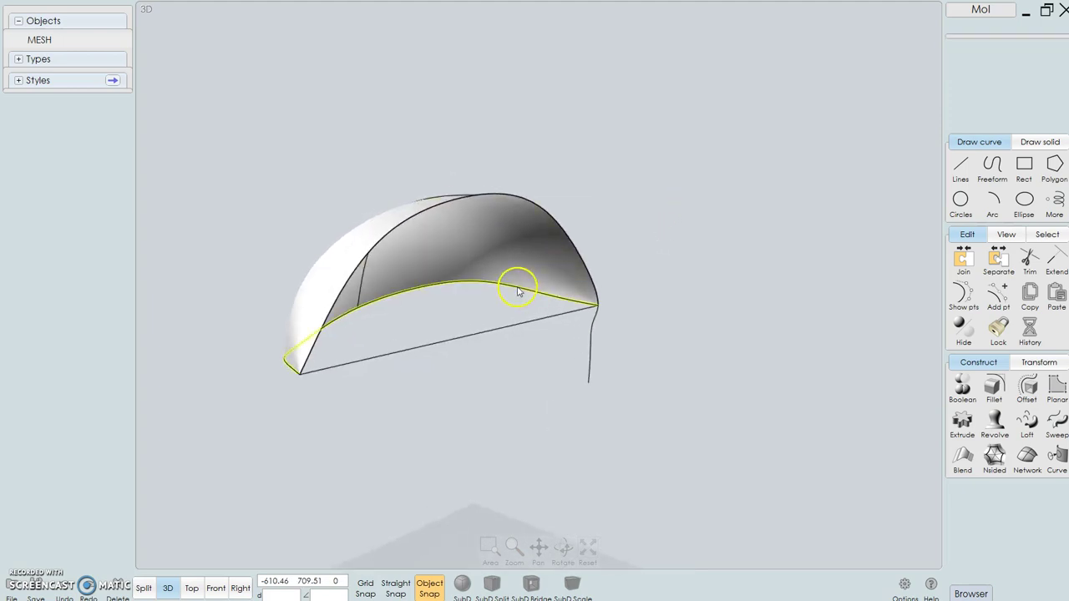
pyautogui.click(512, 331)
pyautogui.click(511, 332)
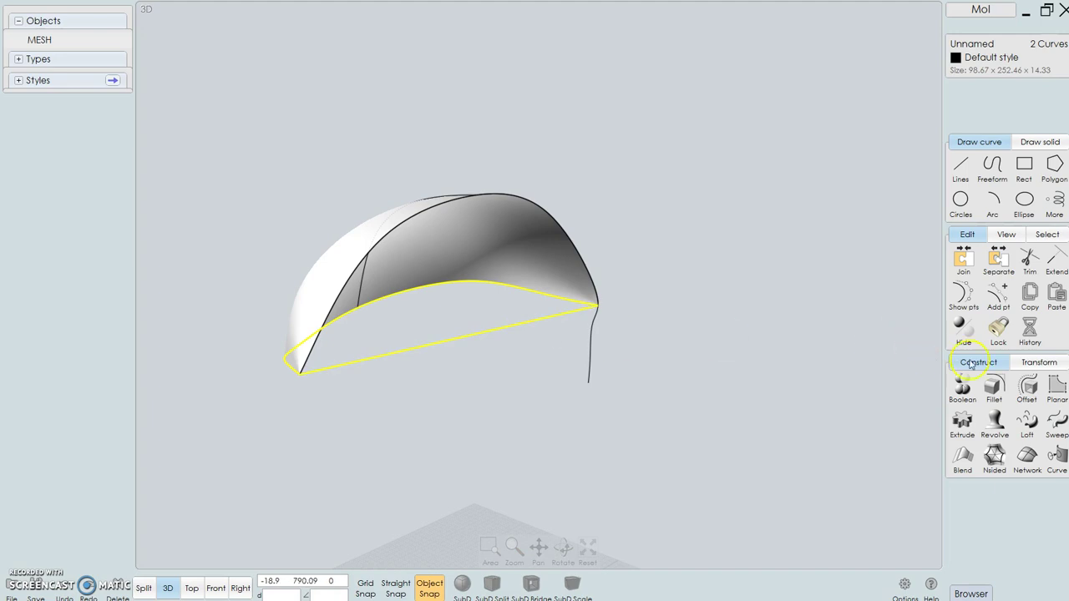
pyautogui.click(1023, 455)
pyautogui.click(974, 85)
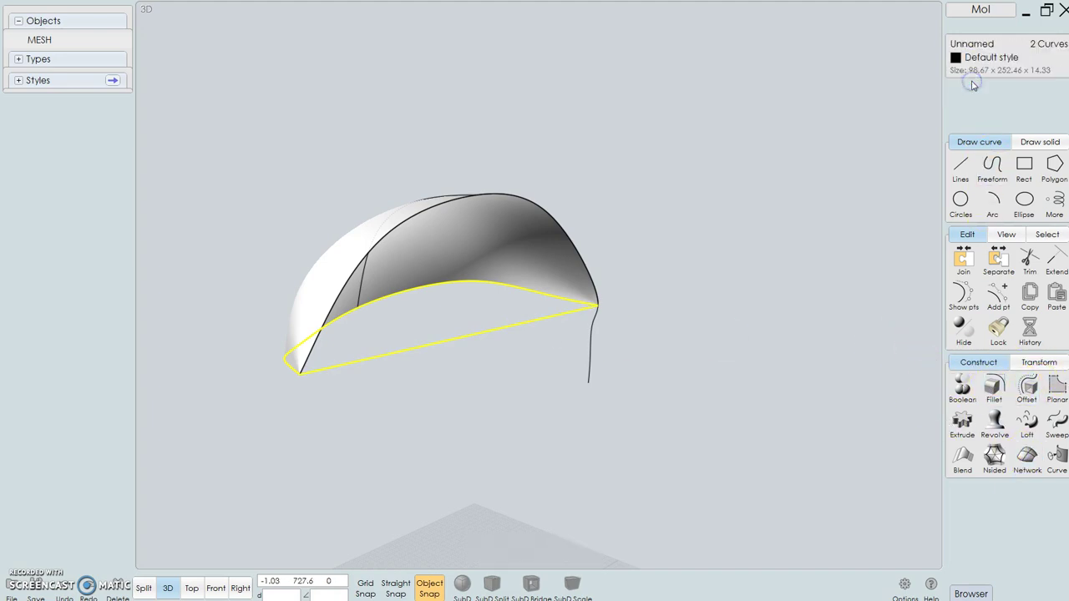
pyautogui.click(748, 203)
# Step: Draw a vertical line from the crown point down to the base line and split the outline and base line at its ends
pyautogui.moveTo(693, 255); pyautogui.dragTo(850, 246)
pyautogui.click(585, 377)
pyautogui.click(372, 484)
pyautogui.moveTo(371, 484); pyautogui.dragTo(314, 436)
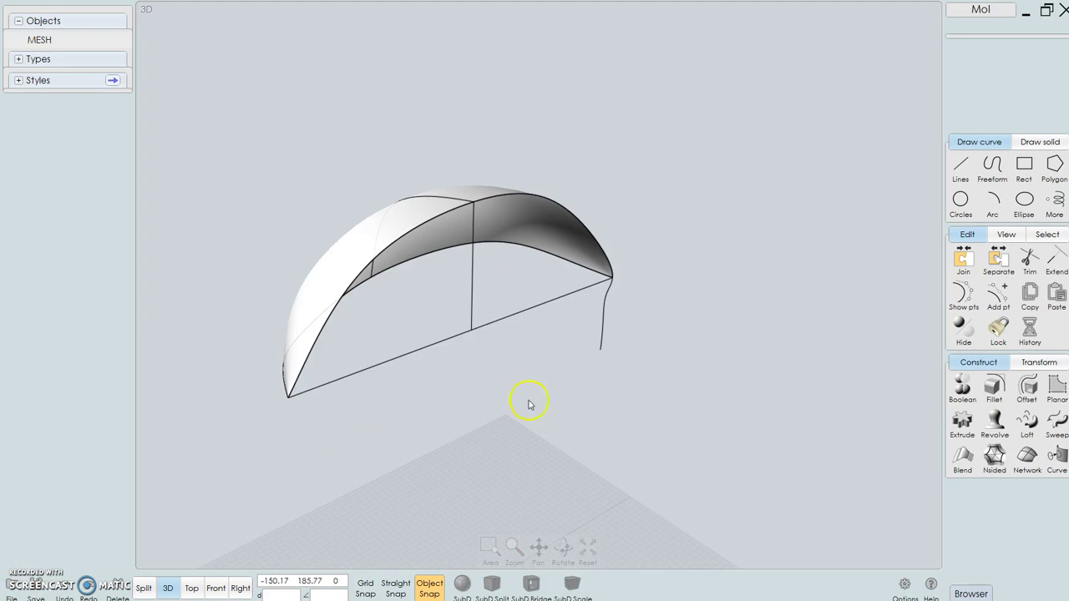
pyautogui.moveTo(543, 391); pyautogui.dragTo(520, 380)
pyautogui.moveTo(658, 138)
pyautogui.mouseDown(button='right')
pyautogui.moveTo(711, 153)
pyautogui.moveTo(658, 140)
pyautogui.mouseUp(button='right')
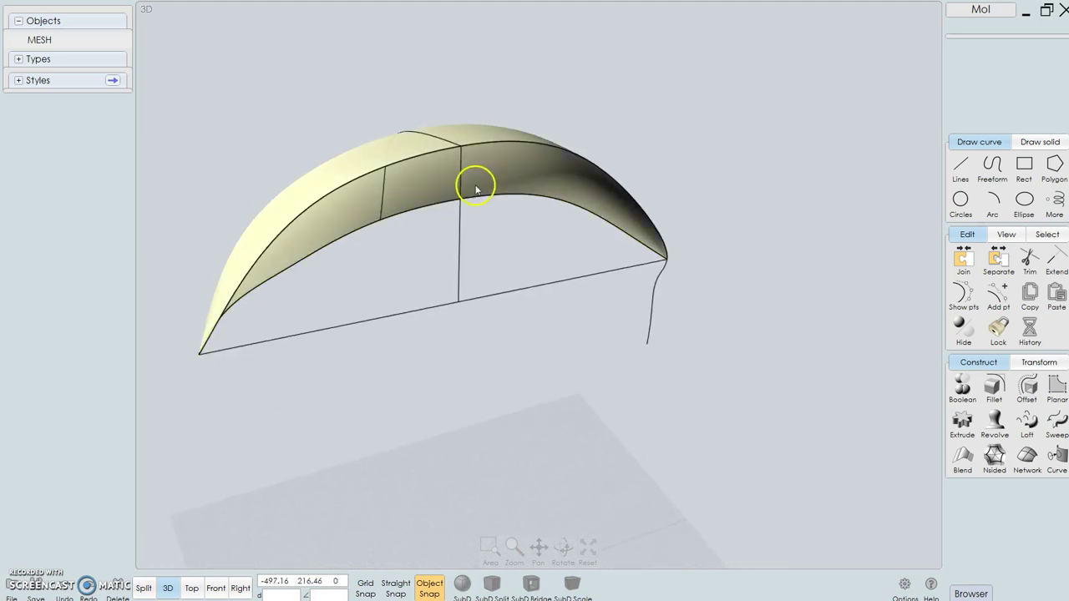
# Step: Build a Normal-mode Network surface from the vertical line and the outline and base line pieces on the side away from the hanging curve
pyautogui.click(445, 155)
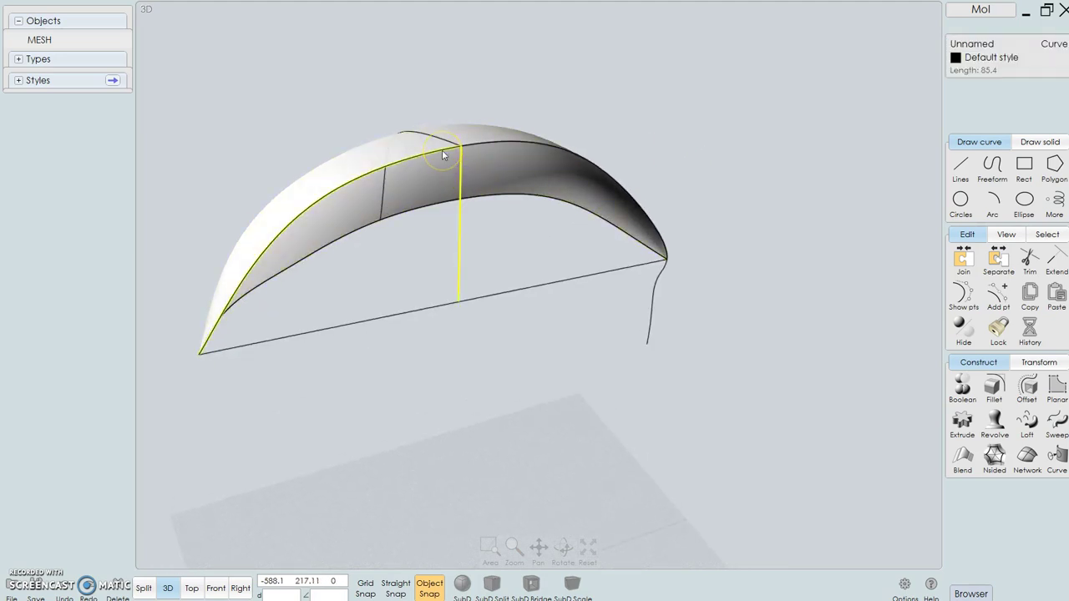
pyautogui.click(444, 155)
pyautogui.click(460, 198)
pyautogui.click(366, 323)
pyautogui.click(226, 367)
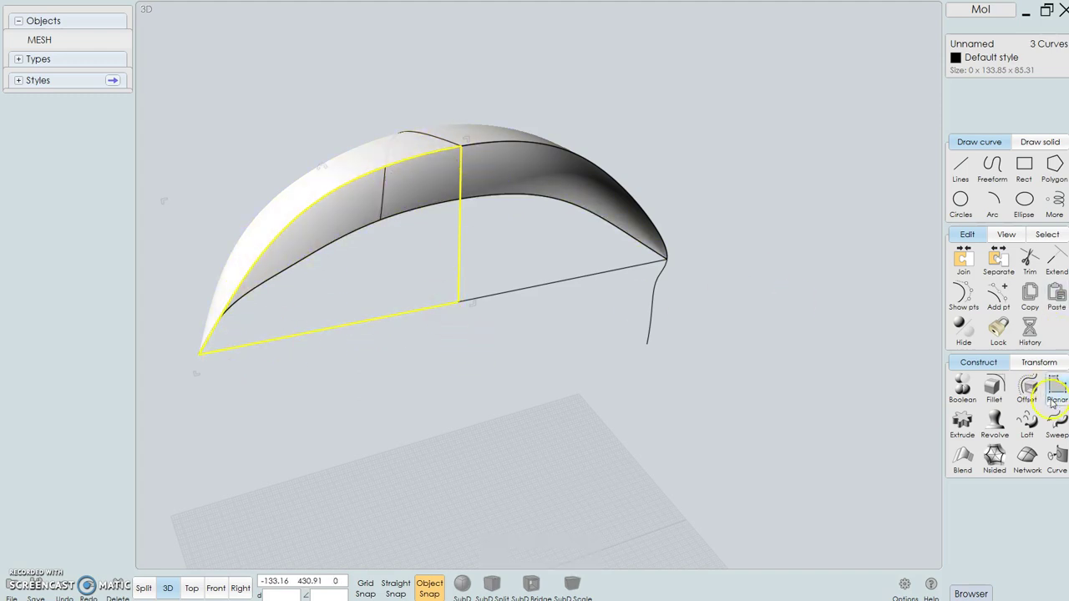
pyautogui.click(1028, 460)
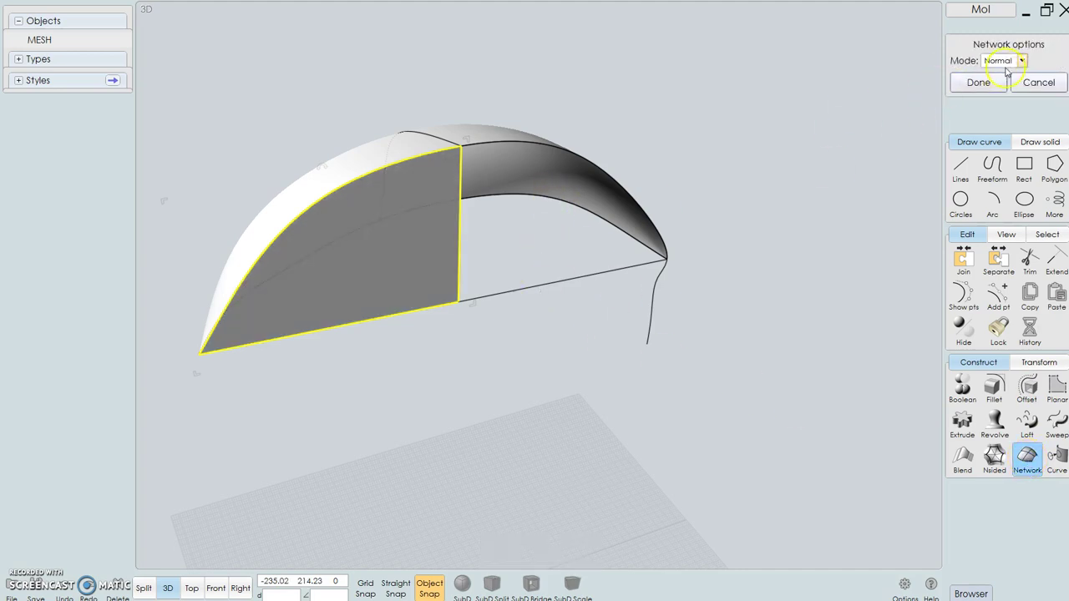
pyautogui.click(979, 82)
# Step: Build a Normal-mode Network surface from the vertical line and the outline and base line pieces on the hanging curve's side
pyautogui.click(525, 288)
pyautogui.click(506, 251)
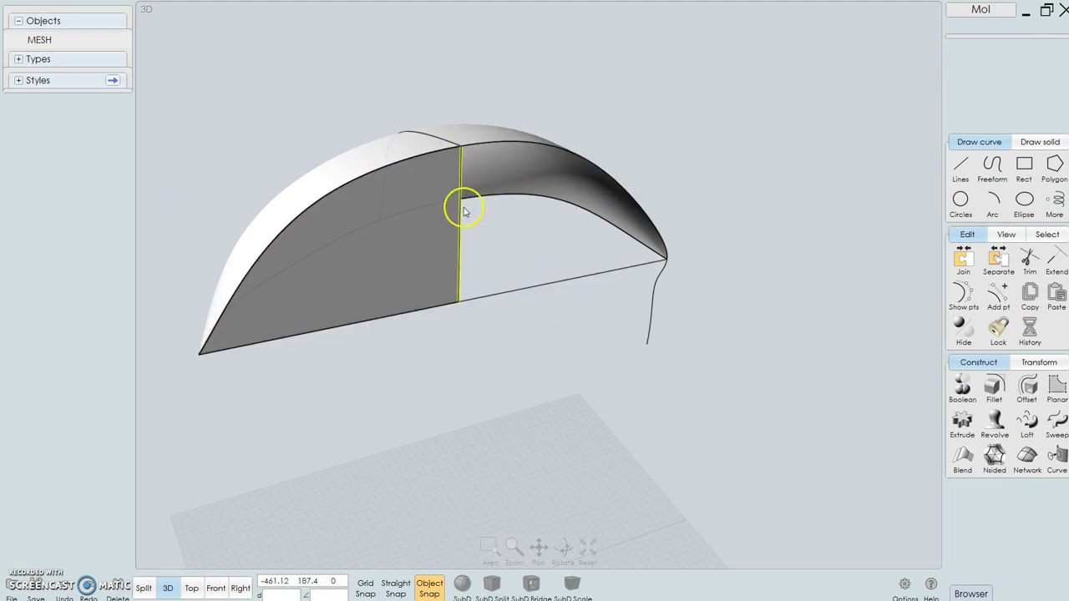
pyautogui.click(496, 148)
pyautogui.click(541, 288)
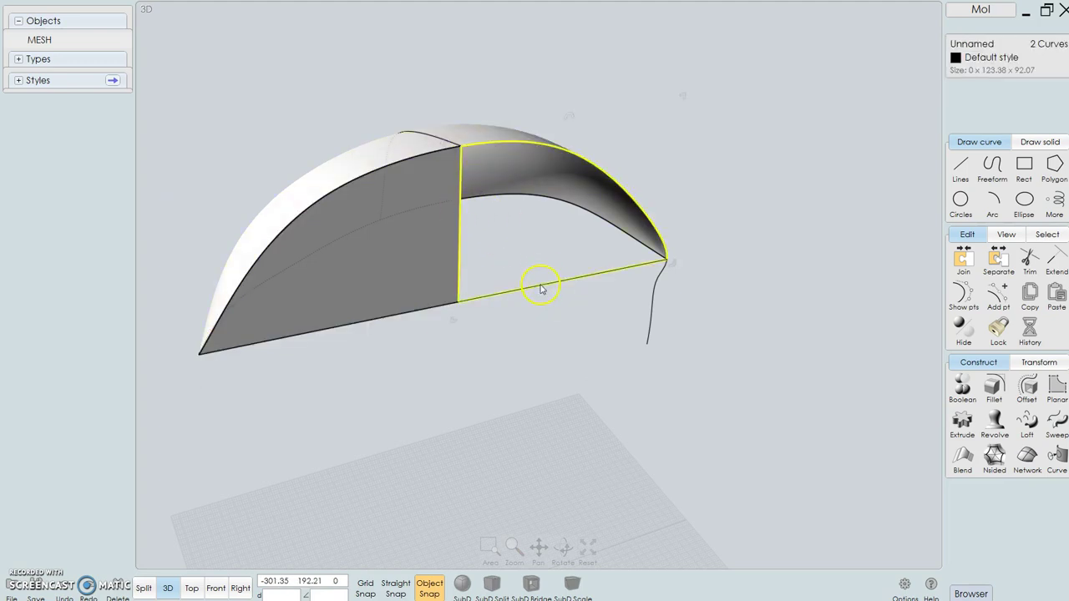
pyautogui.click(1028, 458)
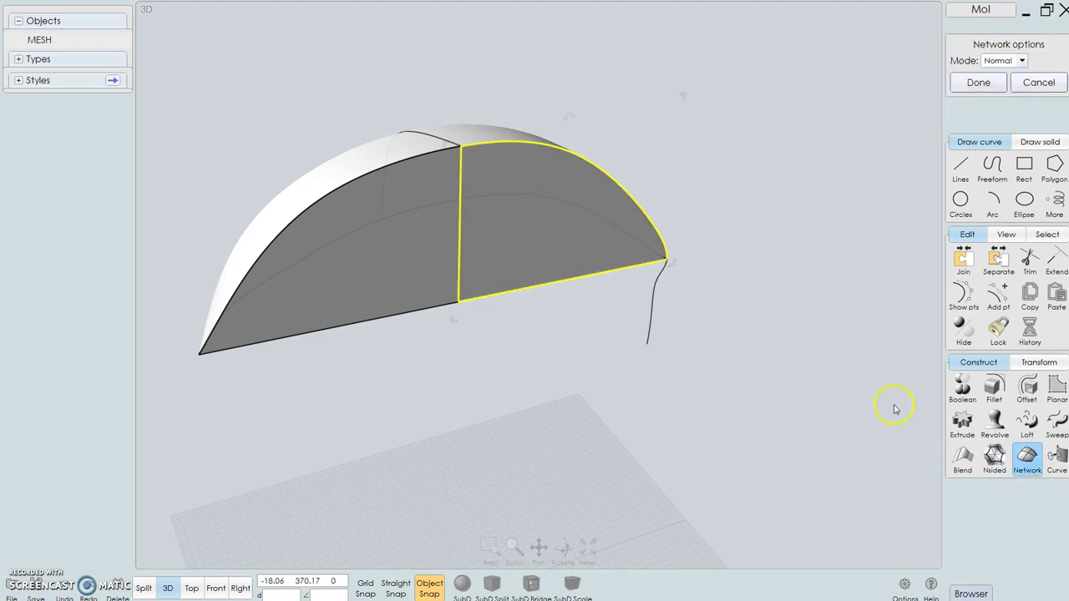
pyautogui.click(978, 82)
# Step: Draw a straight line from the crown-to-side curve's end on the lower side curve to the foot of the vertical line
pyautogui.moveTo(579, 360); pyautogui.dragTo(668, 235, button='right')
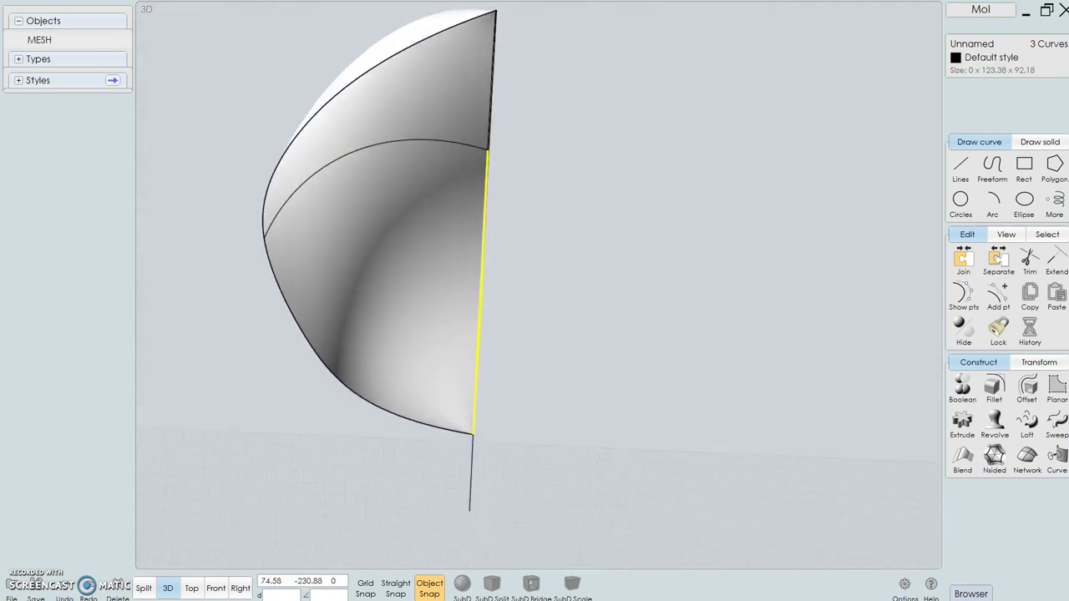
pyautogui.click(960, 162)
pyautogui.click(266, 239)
pyautogui.moveTo(483, 294); pyautogui.dragTo(561, 262, button='right')
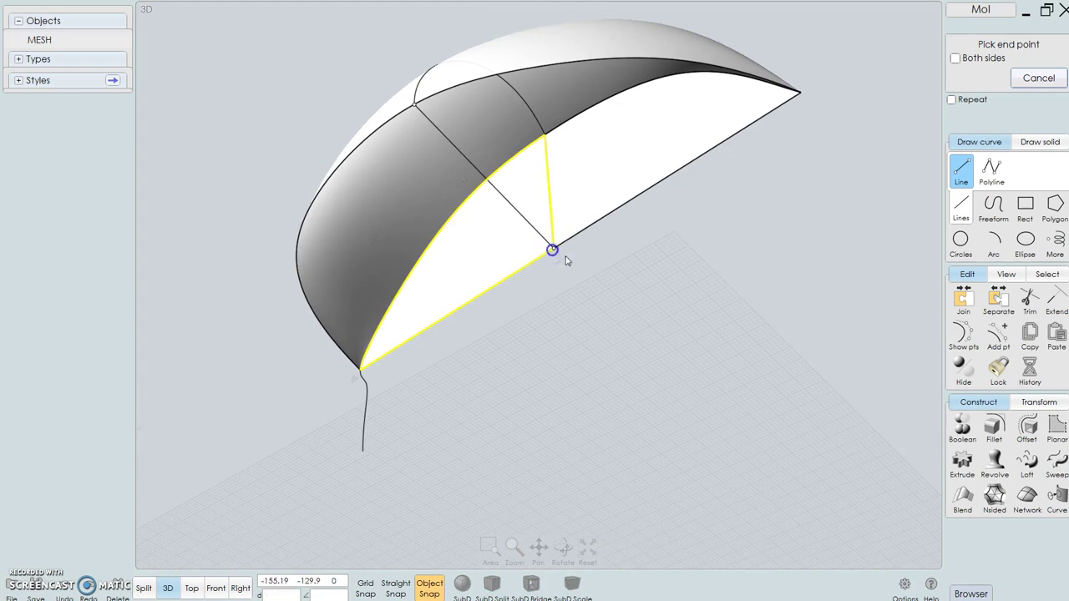
pyautogui.click(565, 261)
pyautogui.rightClick(783, 201)
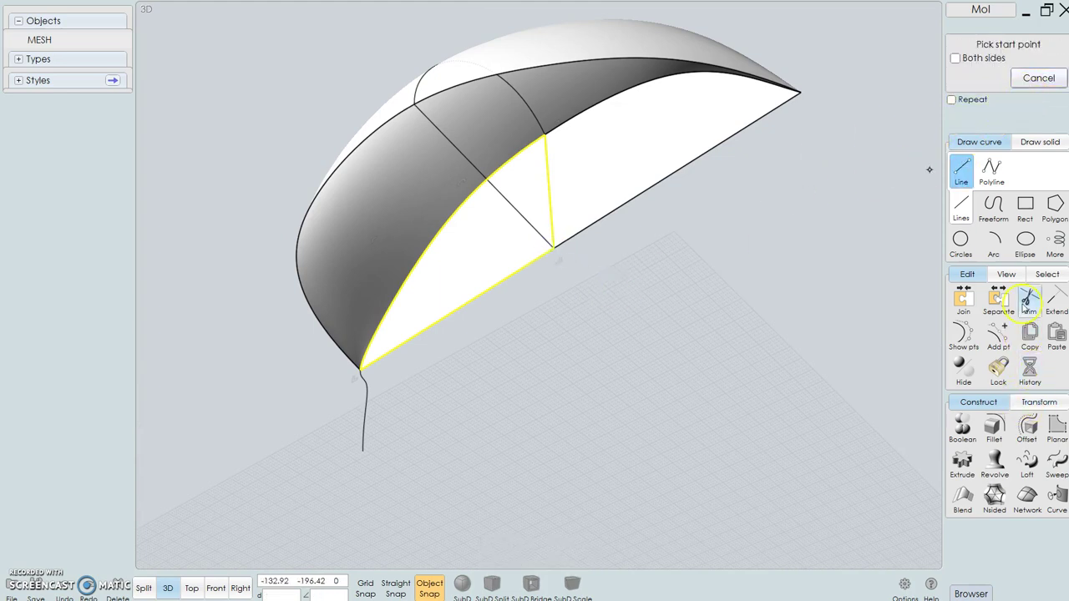
# Step: Split the lower side curve with Trim, adding trim points at both ends of the new cross line, and keep all pieces
pyautogui.click(1029, 296)
pyautogui.click(437, 99)
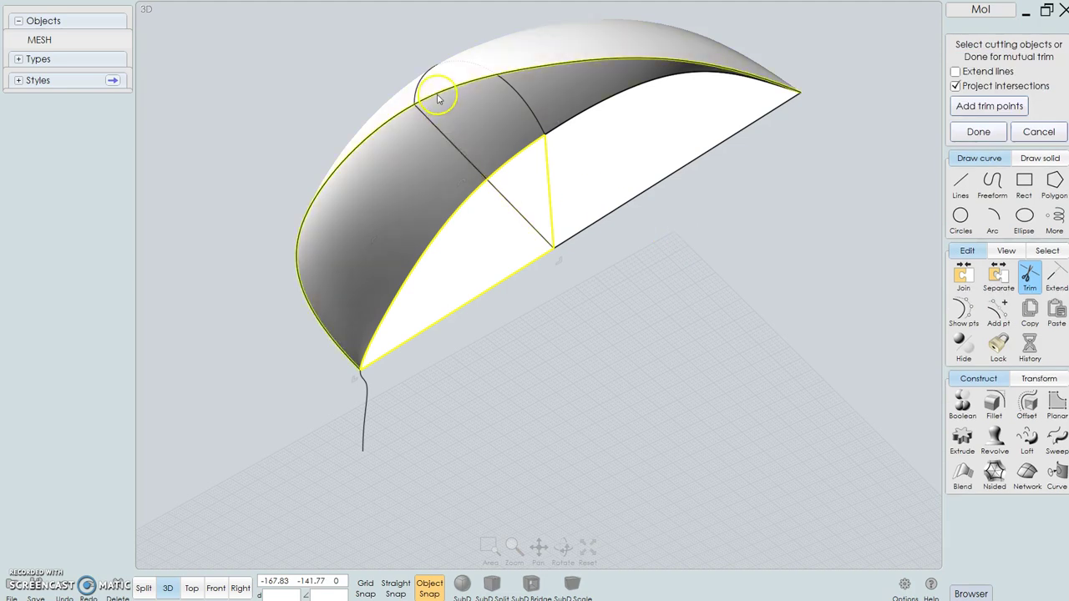
pyautogui.click(989, 107)
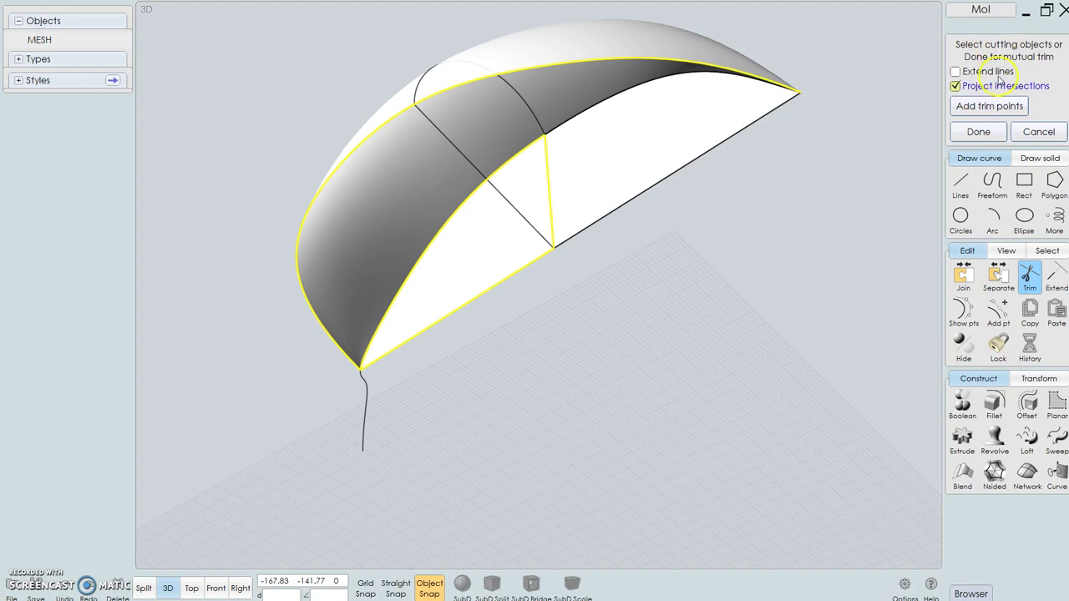
pyautogui.click(979, 109)
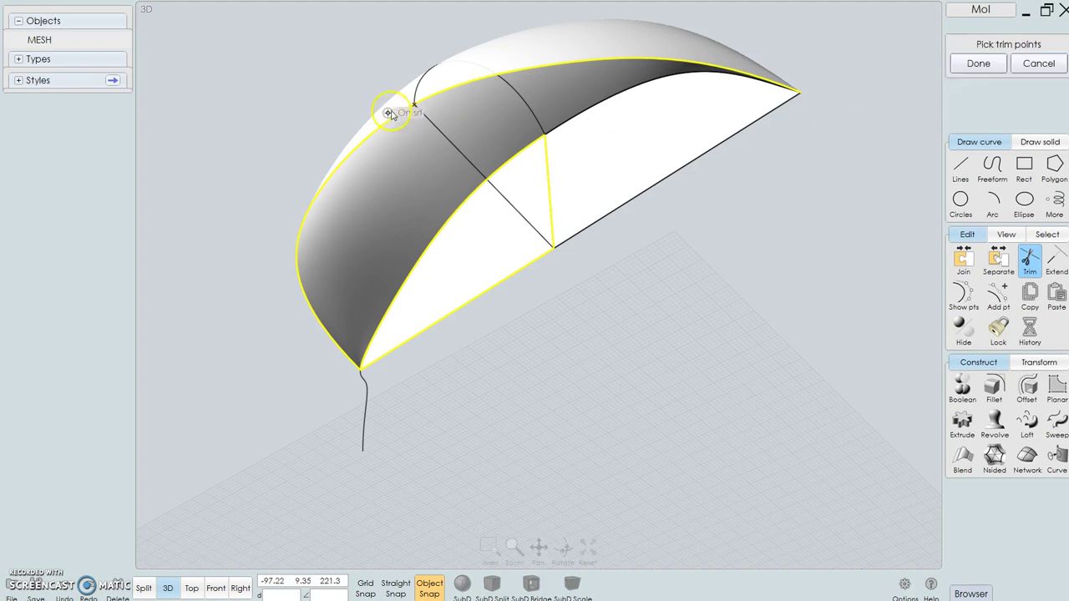
pyautogui.click(553, 248)
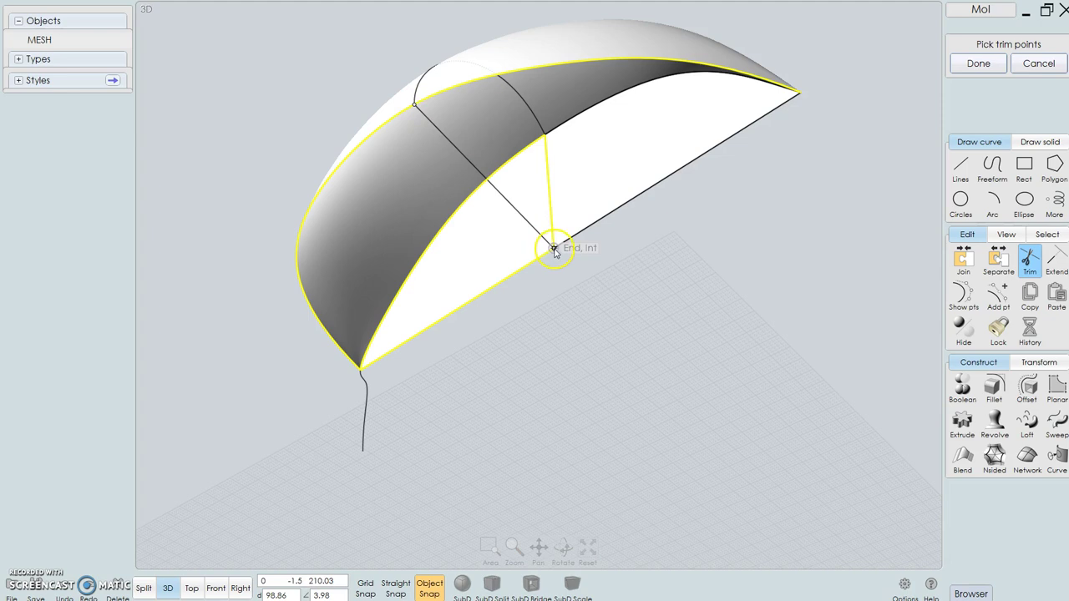
pyautogui.click(977, 64)
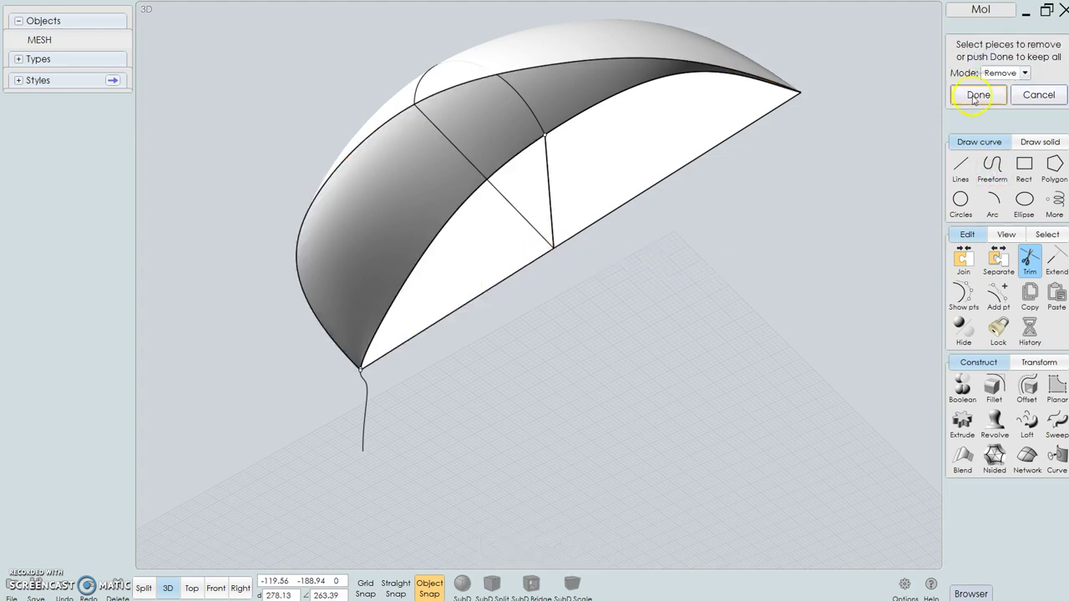
pyautogui.click(974, 98)
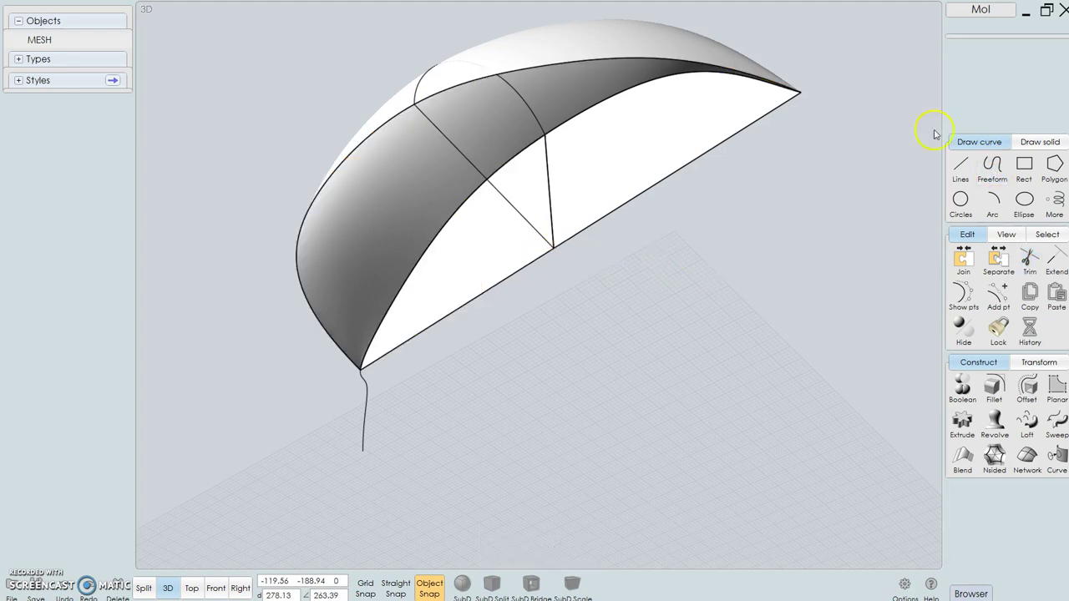
# Step: Split the lower side curve with Trim at a single trim point where the cross line meets it, keeping all pieces
pyautogui.click(394, 118)
pyautogui.click(440, 138)
pyautogui.click(857, 172)
pyautogui.click(606, 59)
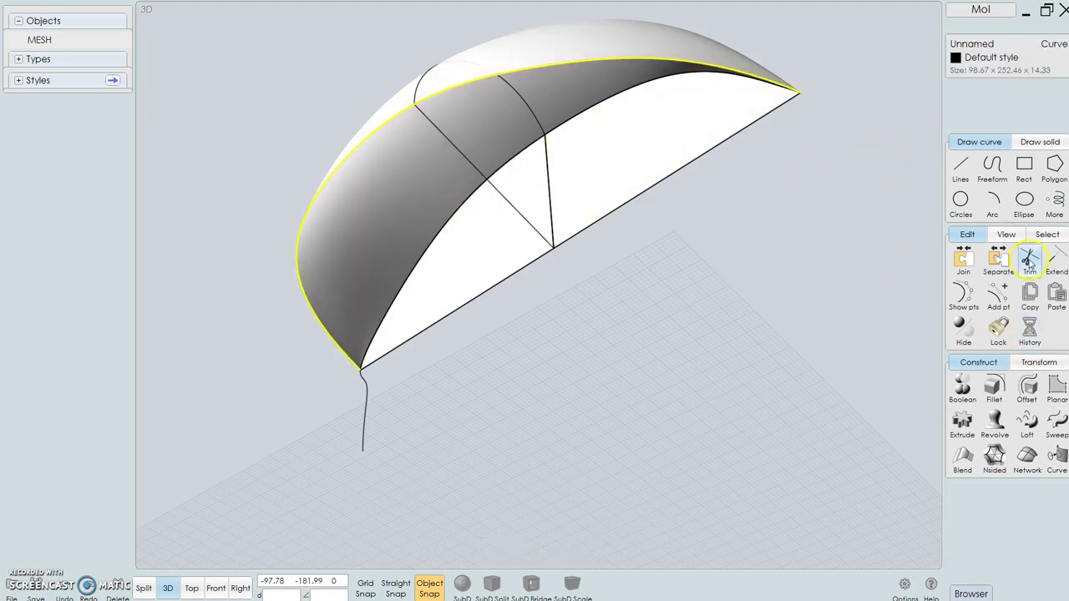
pyautogui.click(1029, 259)
pyautogui.click(989, 106)
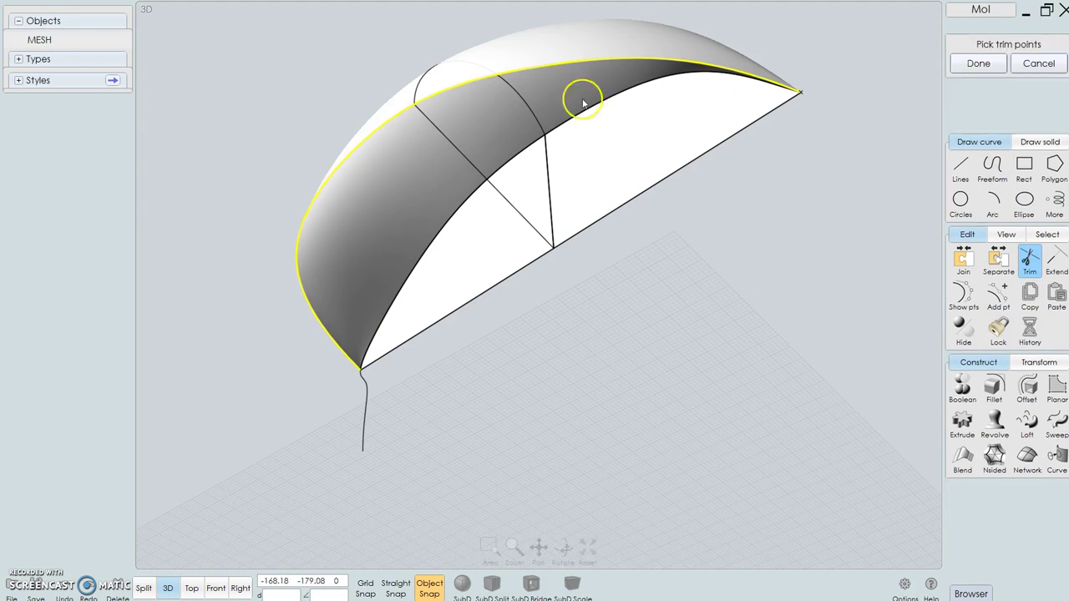
pyautogui.click(412, 105)
pyautogui.click(969, 63)
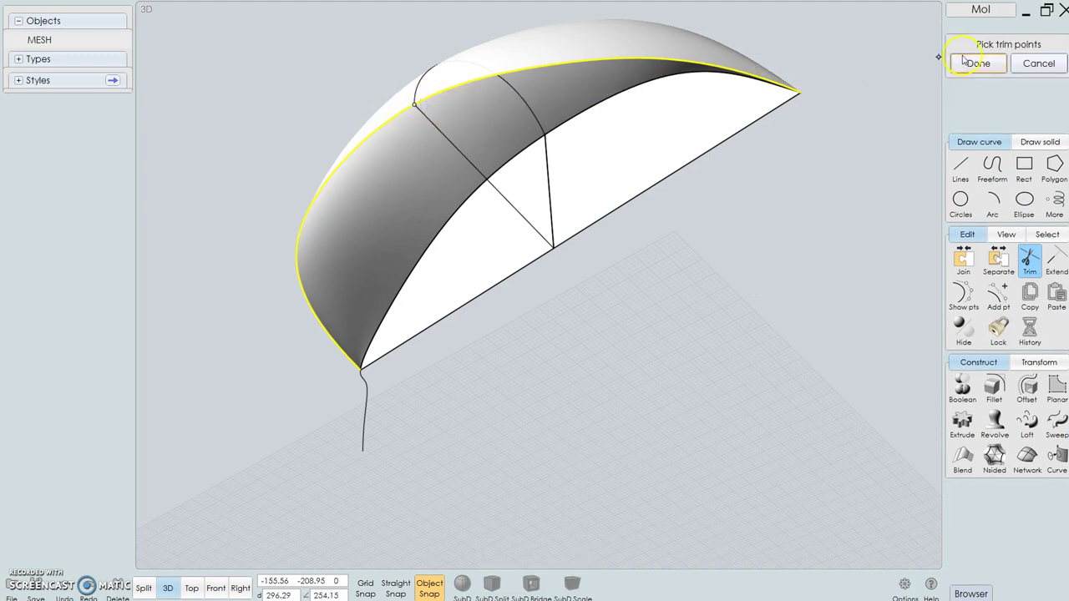
pyautogui.click(974, 95)
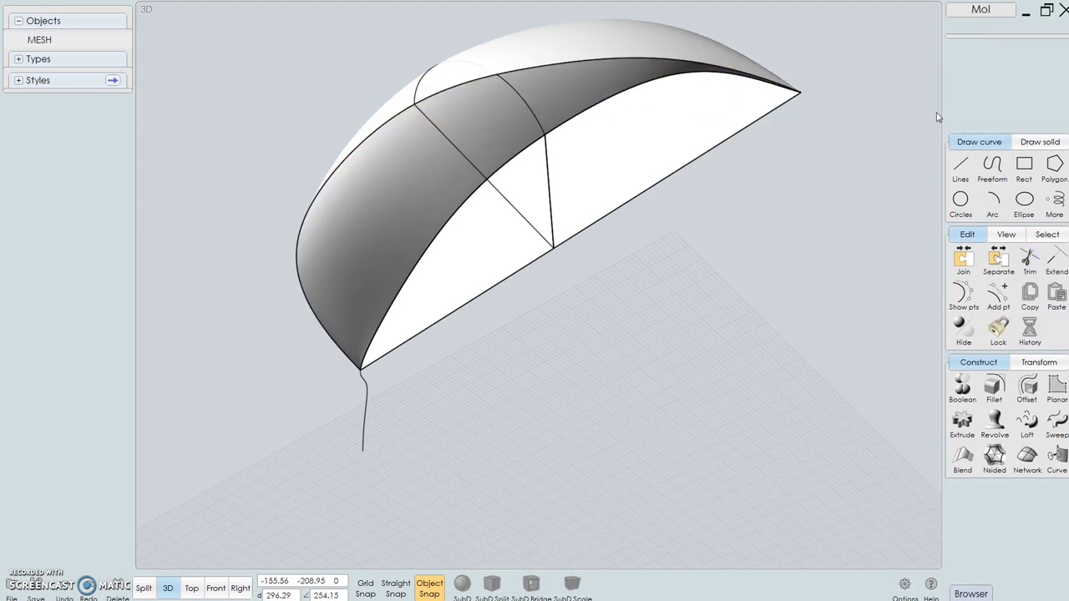
# Step: Build a Normal-mode Network surface on the underside from the cross line and the side curve and base line pieces on the hanging curve's side
pyautogui.click(378, 131)
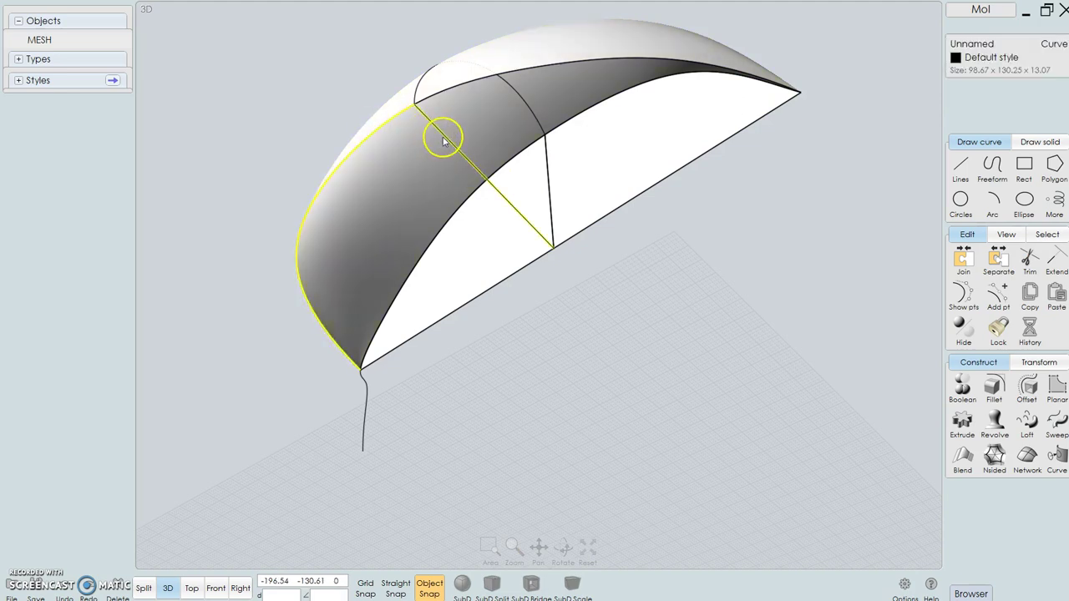
pyautogui.click(488, 294)
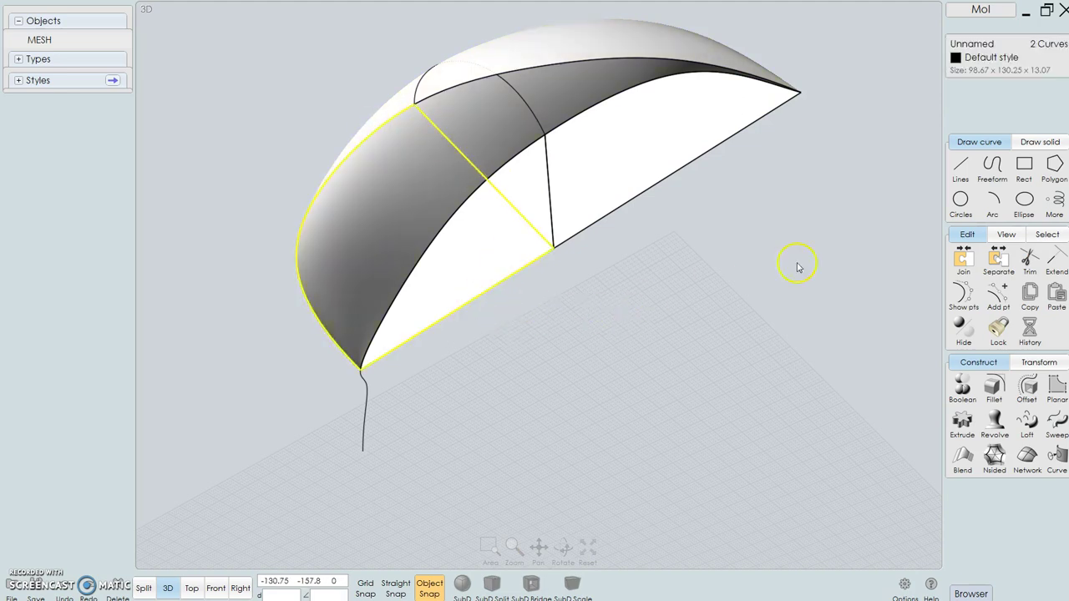
pyautogui.click(1028, 455)
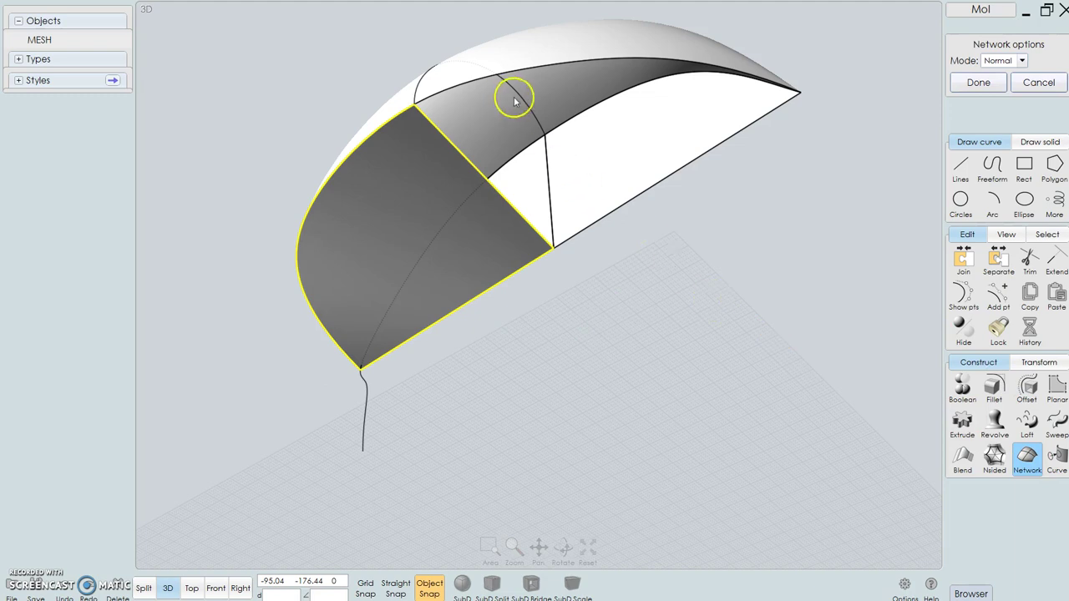
pyautogui.click(979, 84)
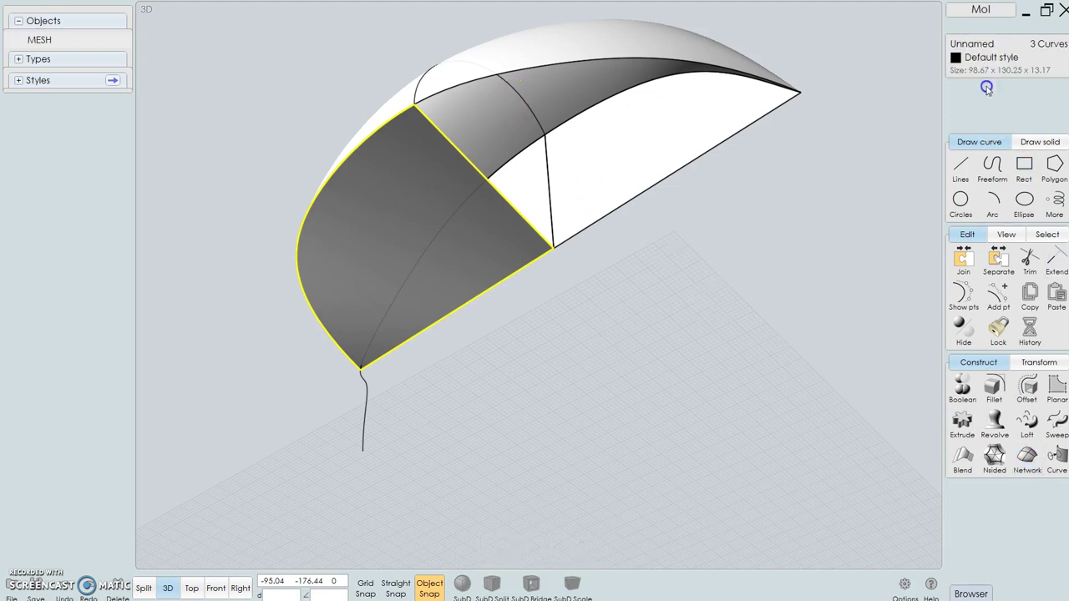
pyautogui.click(685, 211)
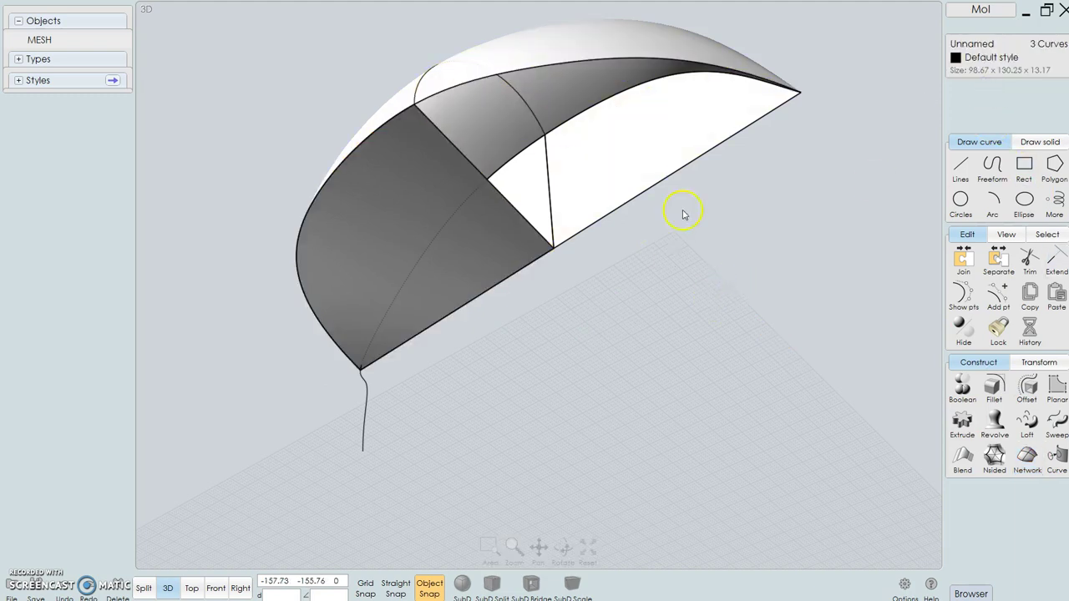
# Step: Build a Normal-mode Network surface from the cross line and the side curve and base line pieces away from the hanging curve
pyautogui.click(485, 174)
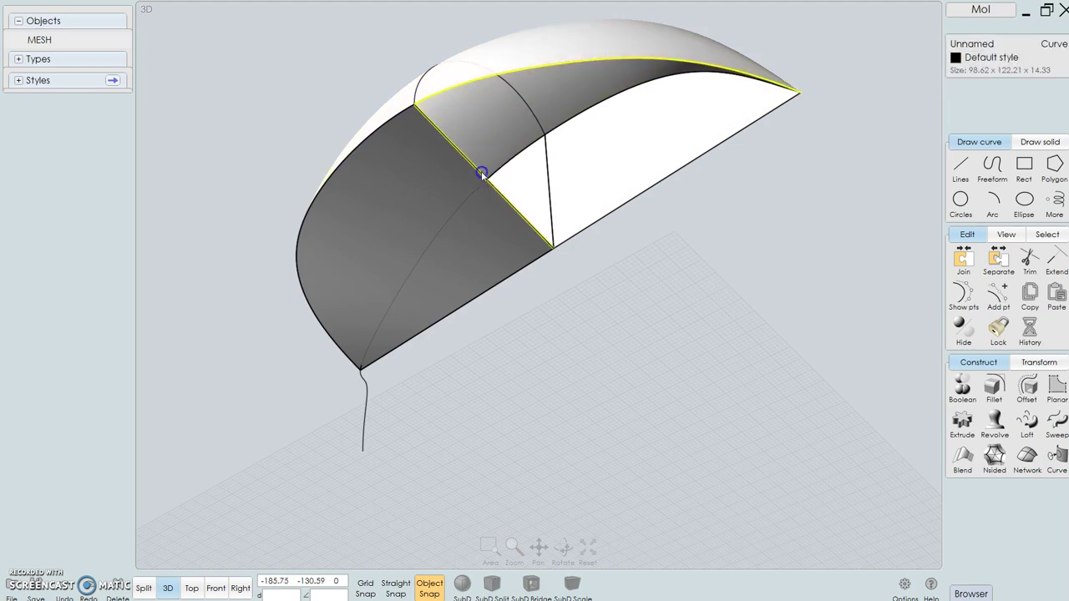
pyautogui.click(601, 216)
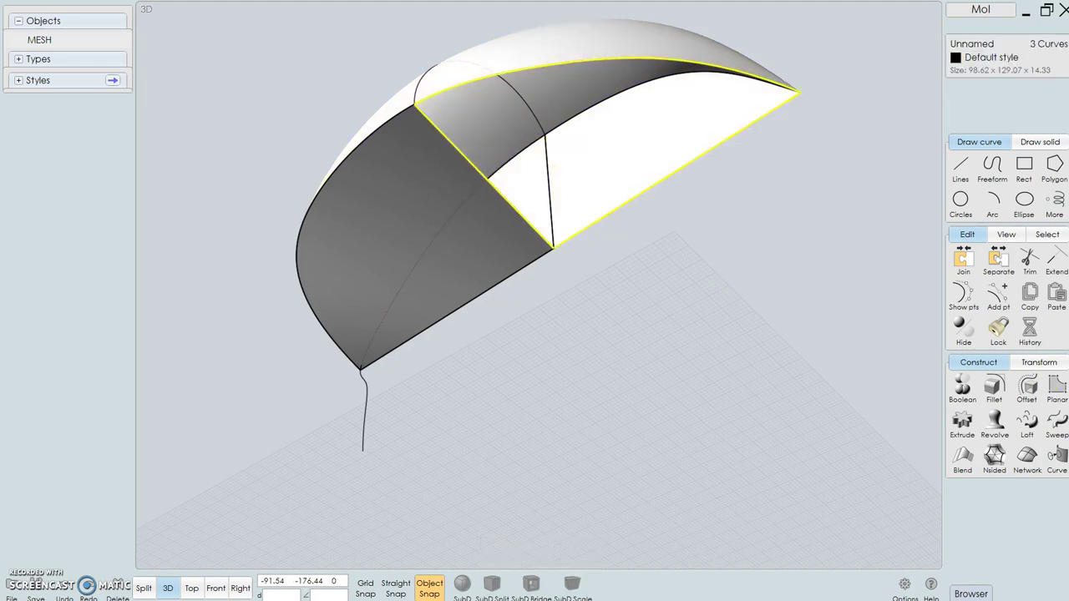
pyautogui.click(1028, 459)
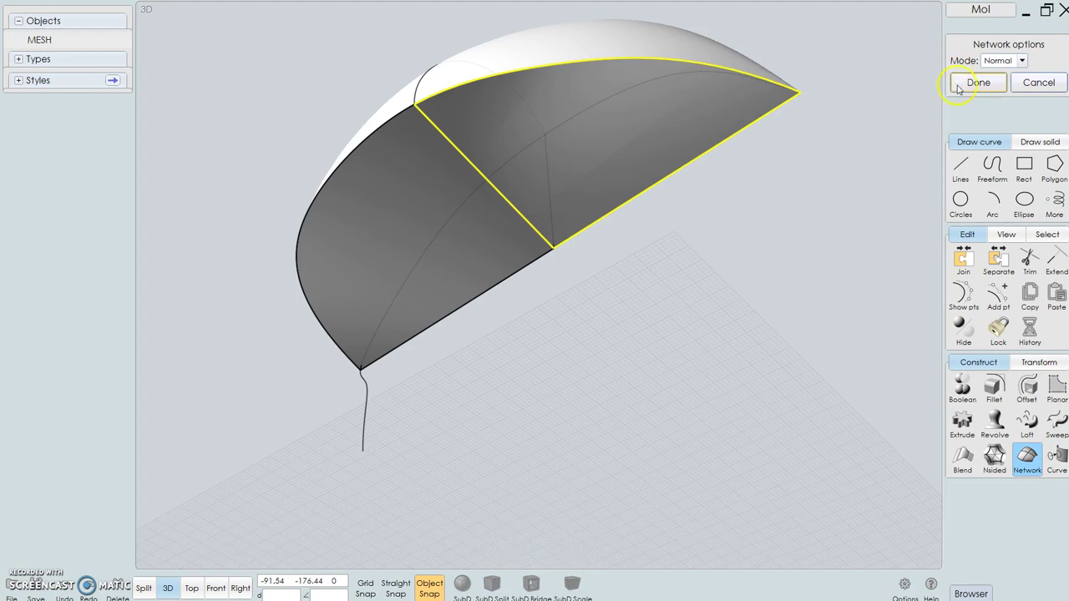
pyautogui.click(981, 81)
pyautogui.moveTo(802, 201); pyautogui.dragTo(550, 193)
pyautogui.moveTo(550, 193); pyautogui.dragTo(256, 306, button='right')
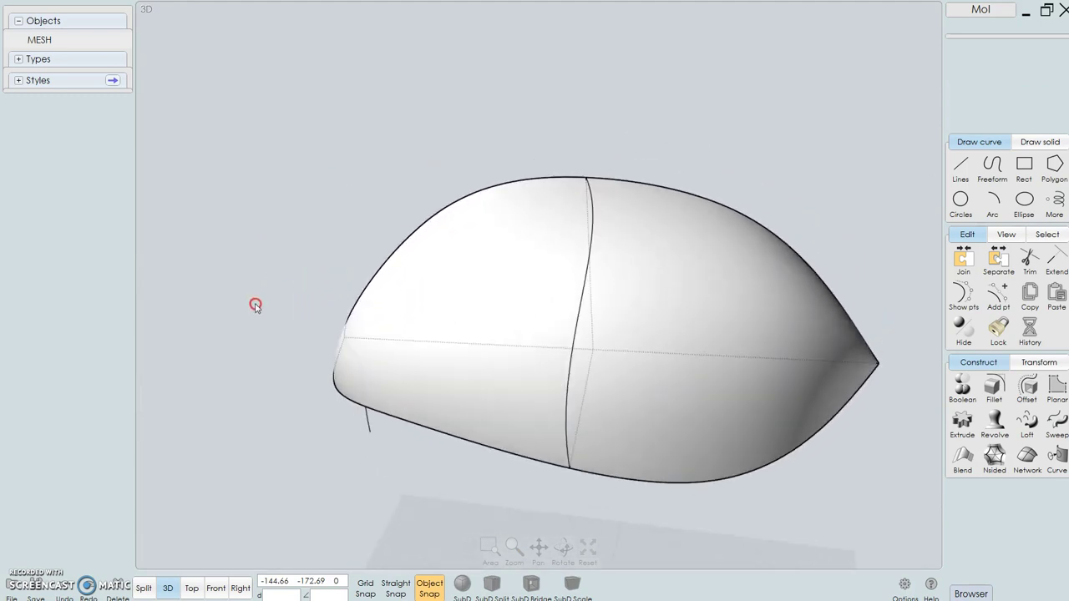
# Step: Select the whole cap with its curves and check which file formats Save As offers, without saving
pyautogui.click(20, 24)
pyautogui.click(20, 23)
pyautogui.scroll(-2, 864, 166)
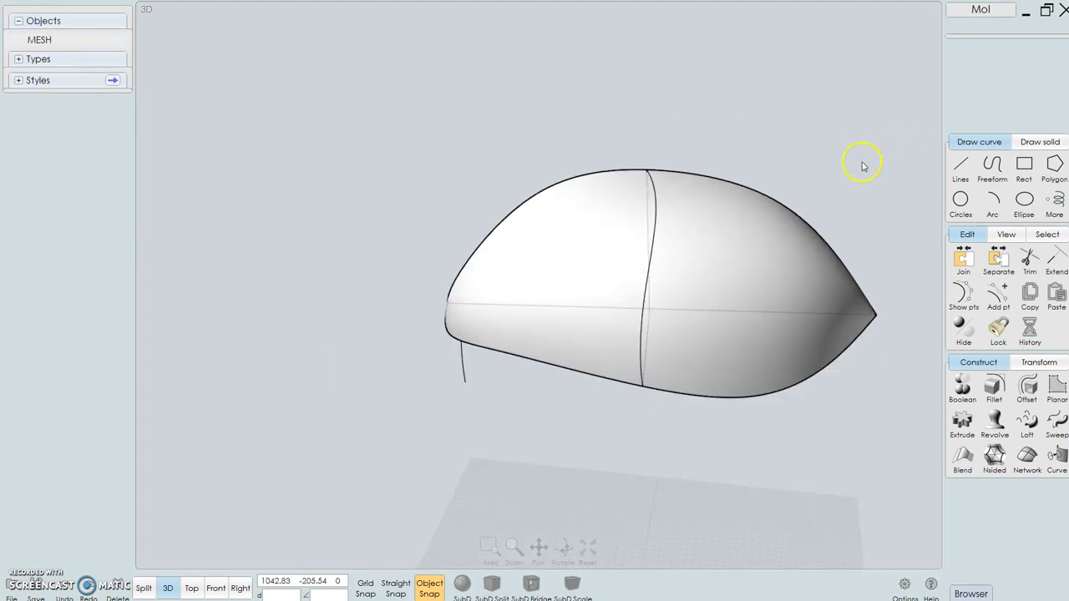
pyautogui.scroll(-2, 865, 166)
pyautogui.moveTo(894, 132); pyautogui.dragTo(493, 444)
pyautogui.moveTo(580, 363); pyautogui.dragTo(710, 351, button='right')
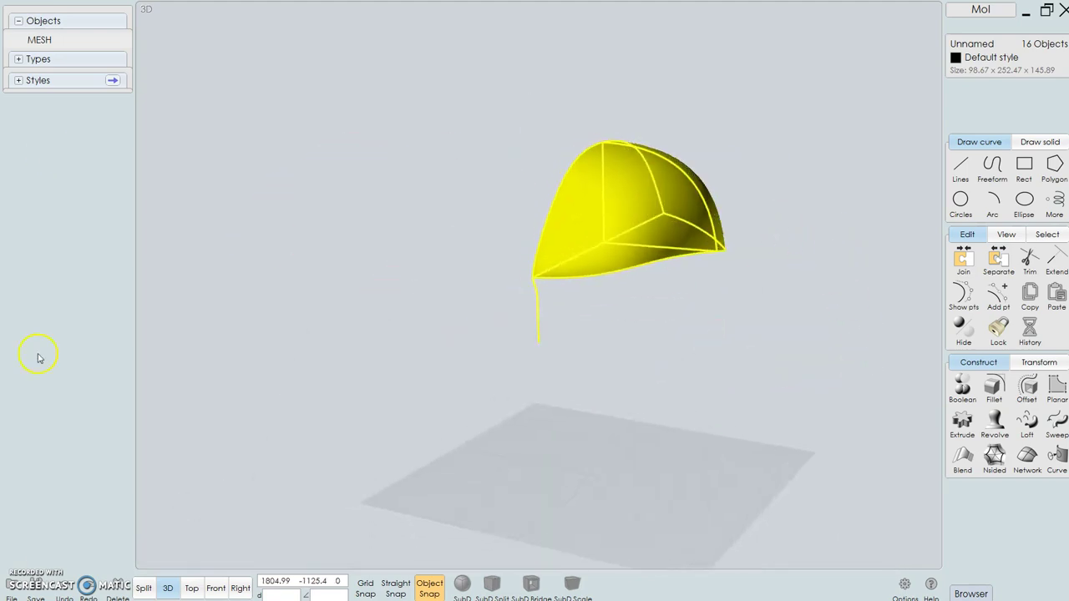
pyautogui.click(26, 581)
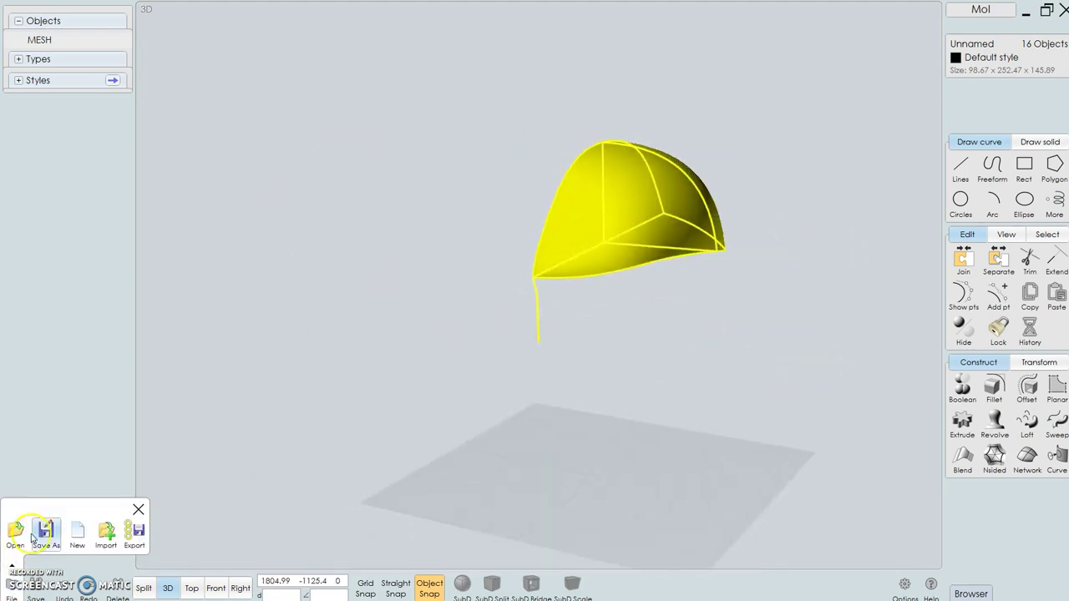
pyautogui.click(46, 534)
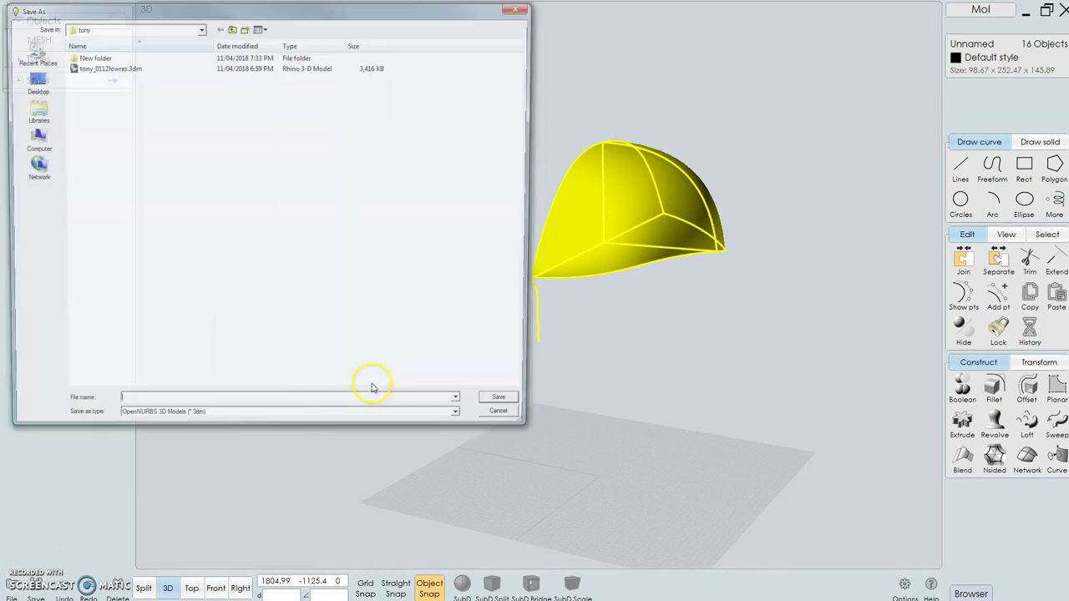
pyautogui.click(213, 423)
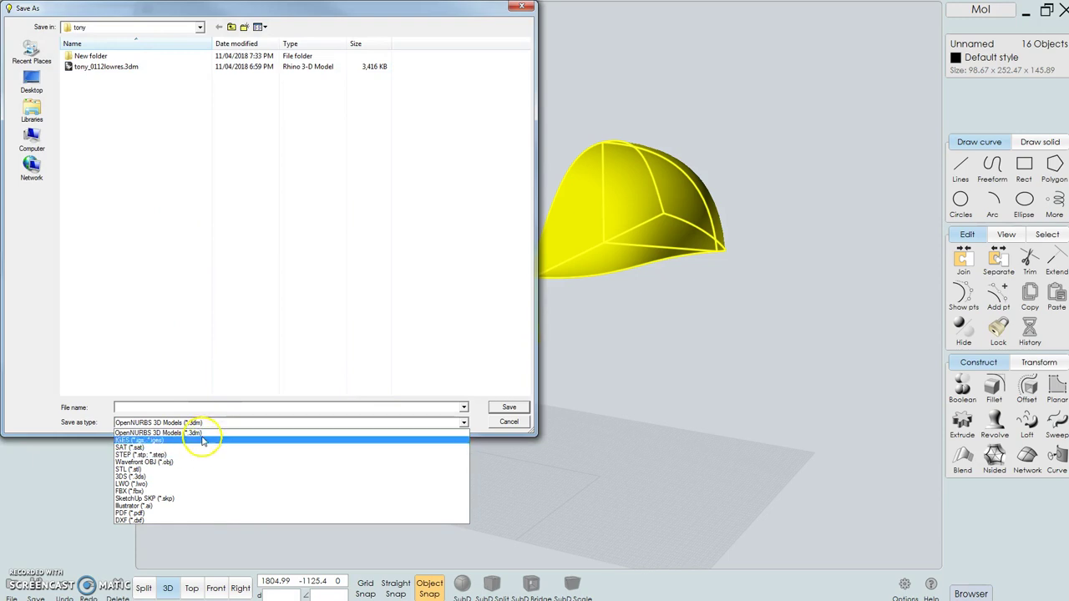
pyautogui.click(498, 424)
pyautogui.click(508, 421)
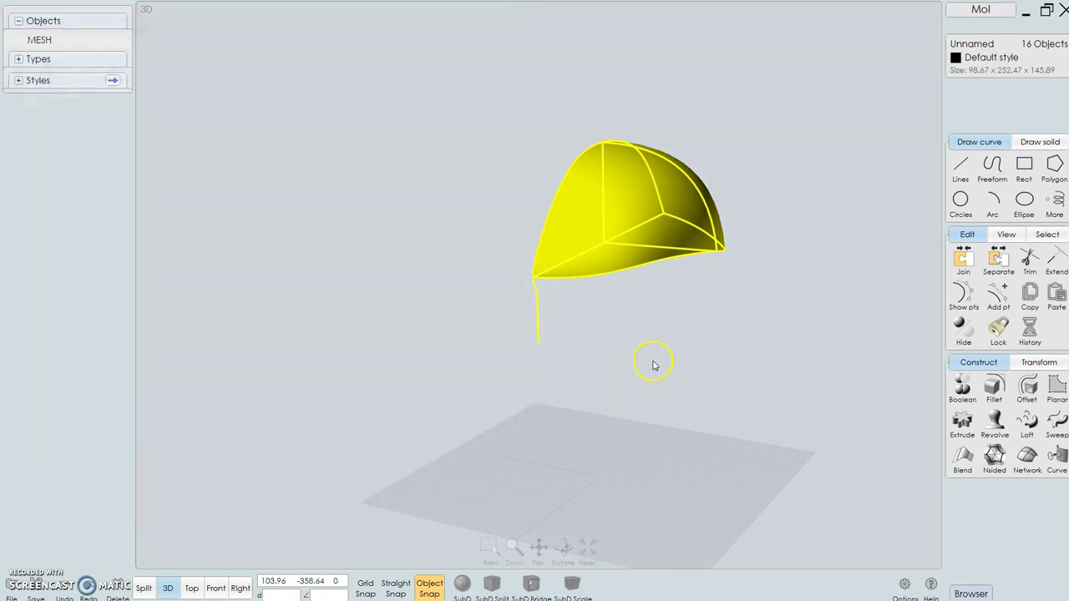
pyautogui.click(647, 362)
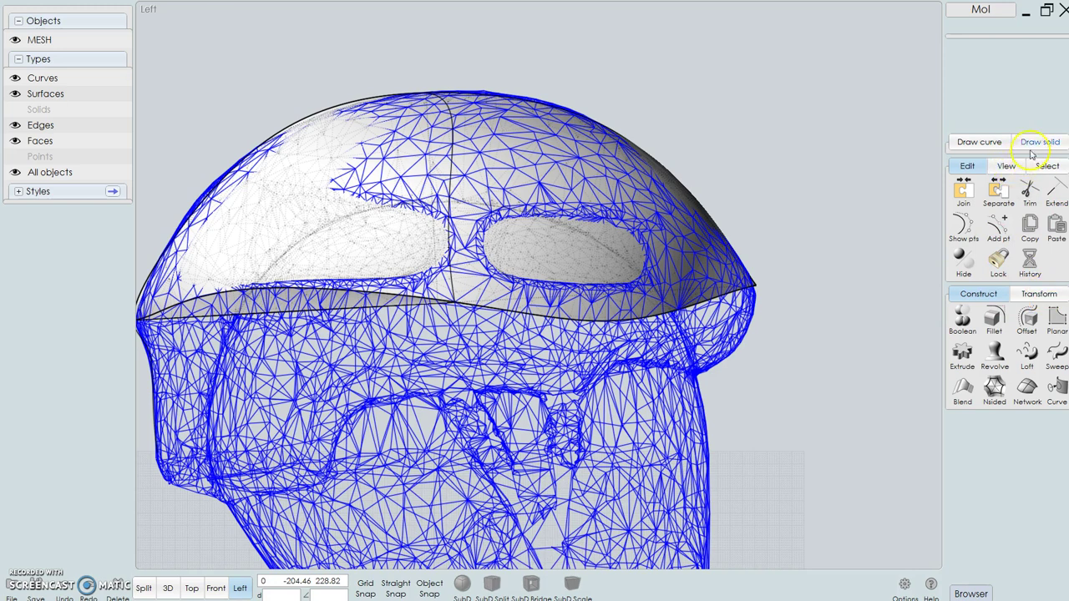
# Step: Draw a circle of about 13.4 radius in the empty space beside the cap and place a copy about 34 units further out
pyautogui.click(979, 142)
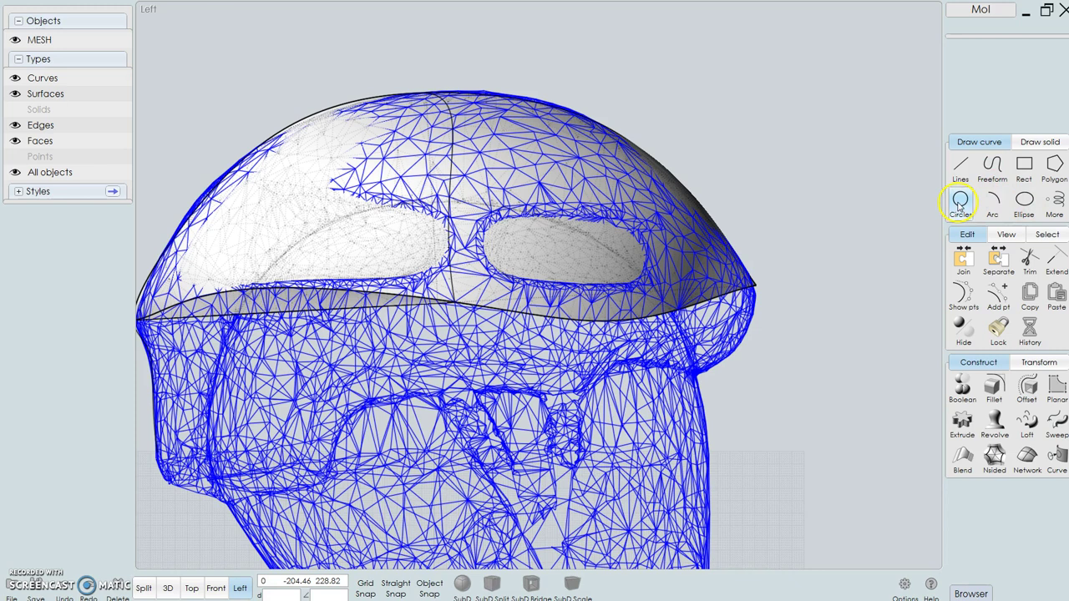
pyautogui.click(960, 204)
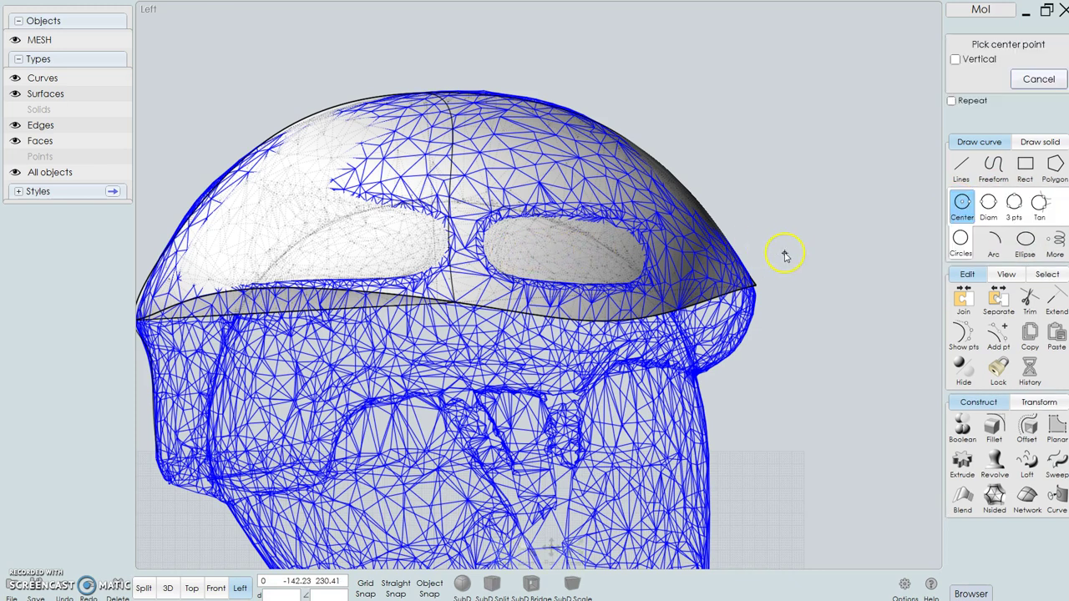
pyautogui.moveTo(744, 150); pyautogui.dragTo(779, 152)
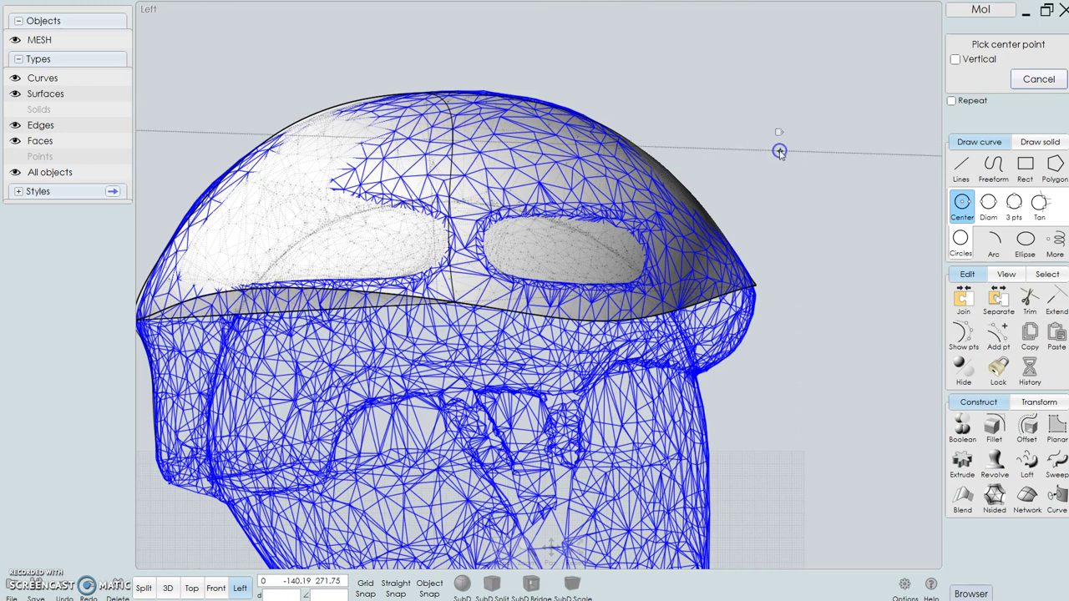
pyautogui.click(751, 152)
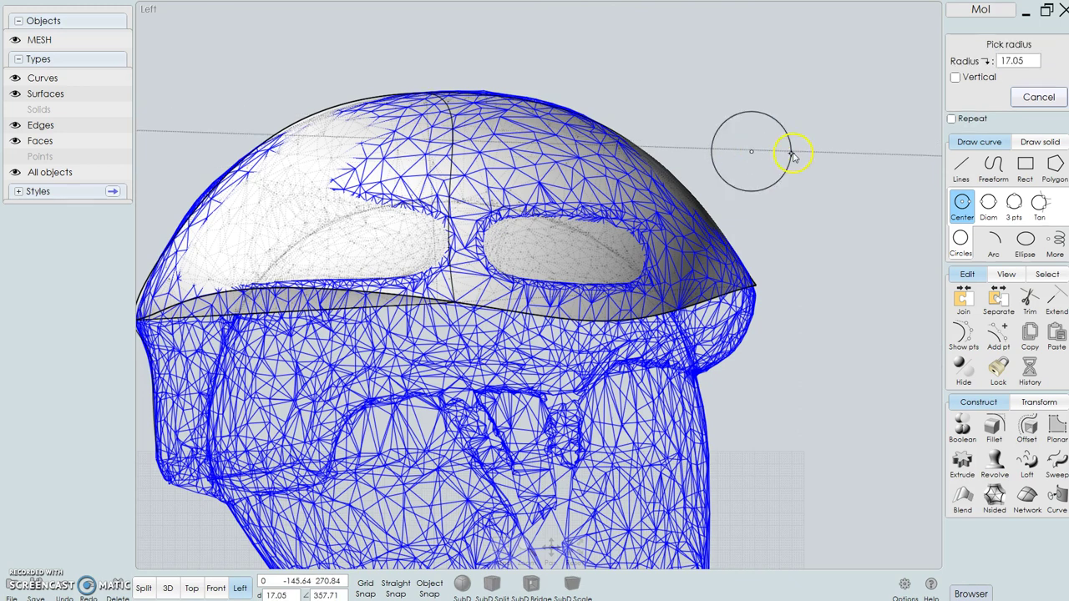
pyautogui.click(785, 153)
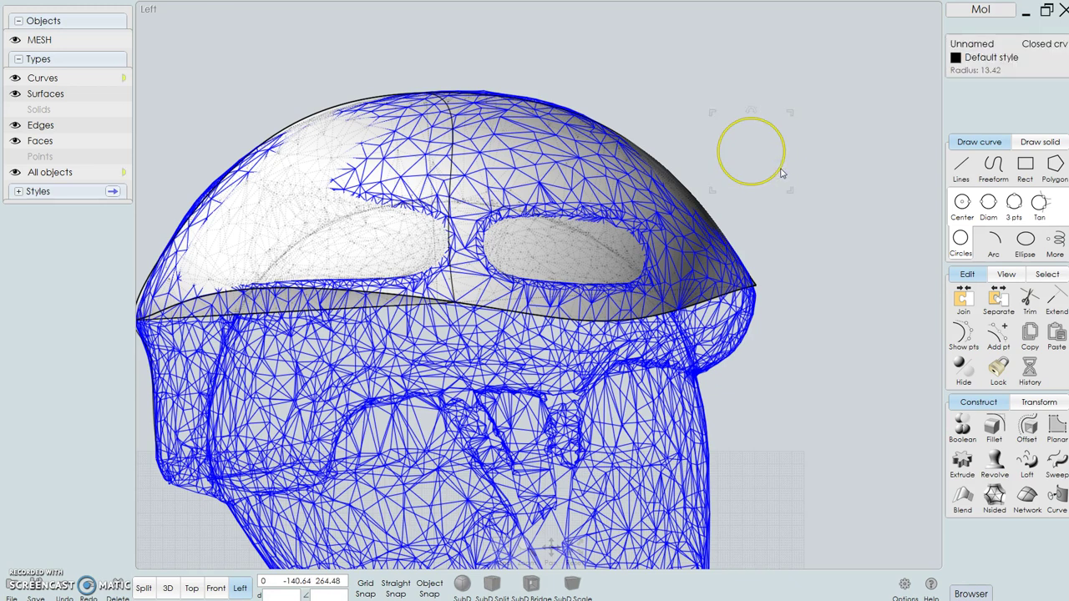
pyautogui.moveTo(776, 173); pyautogui.dragTo(857, 176)
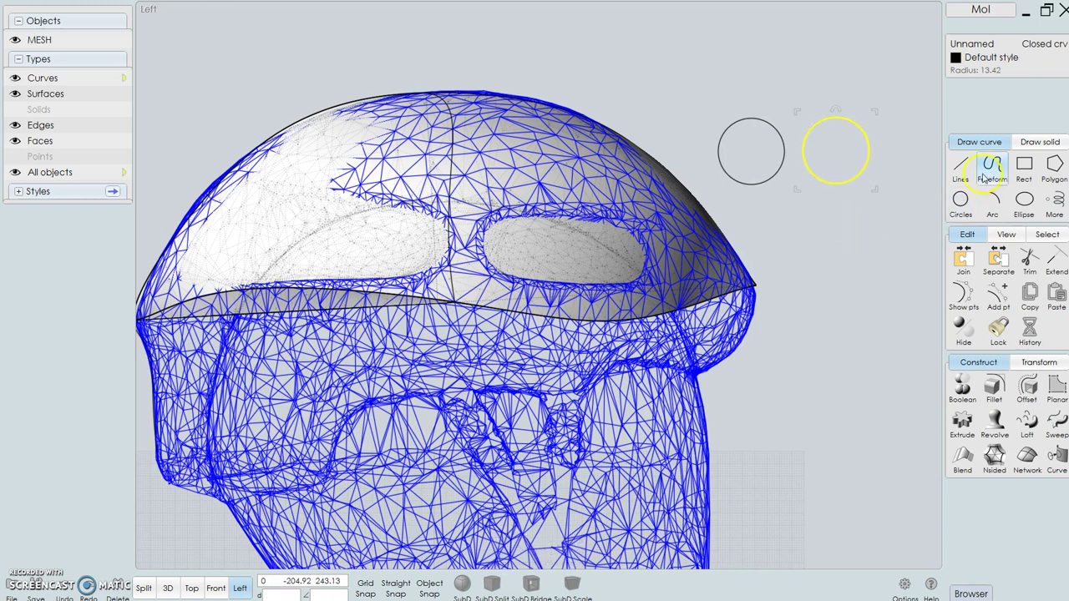
# Step: With Object Snap on, connect the upper quadrant points of the two circles with one line and the lower quadrant points with another
pyautogui.click(960, 167)
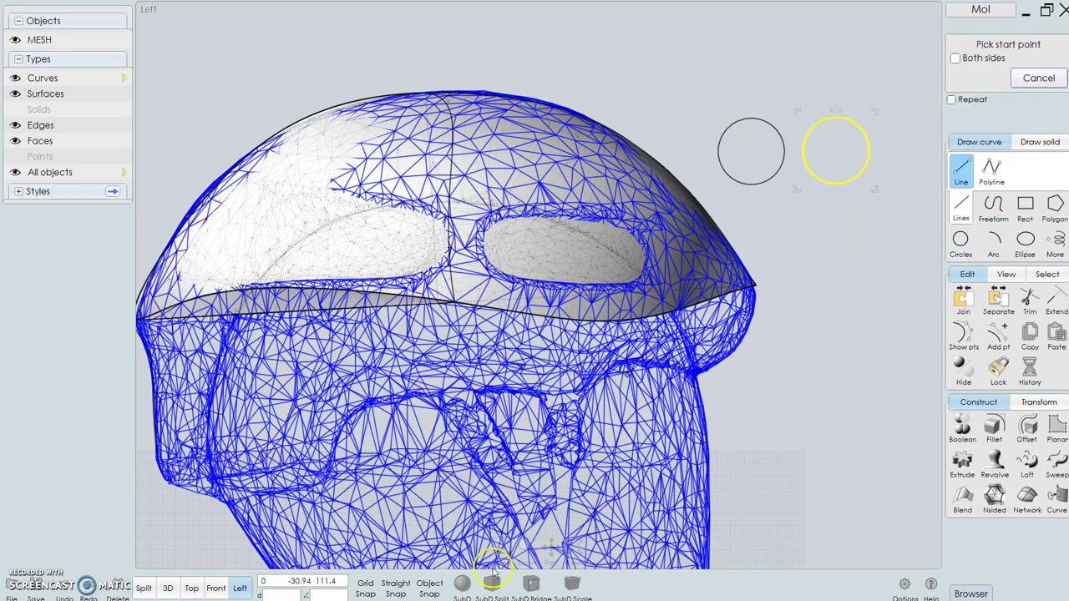
pyautogui.click(430, 590)
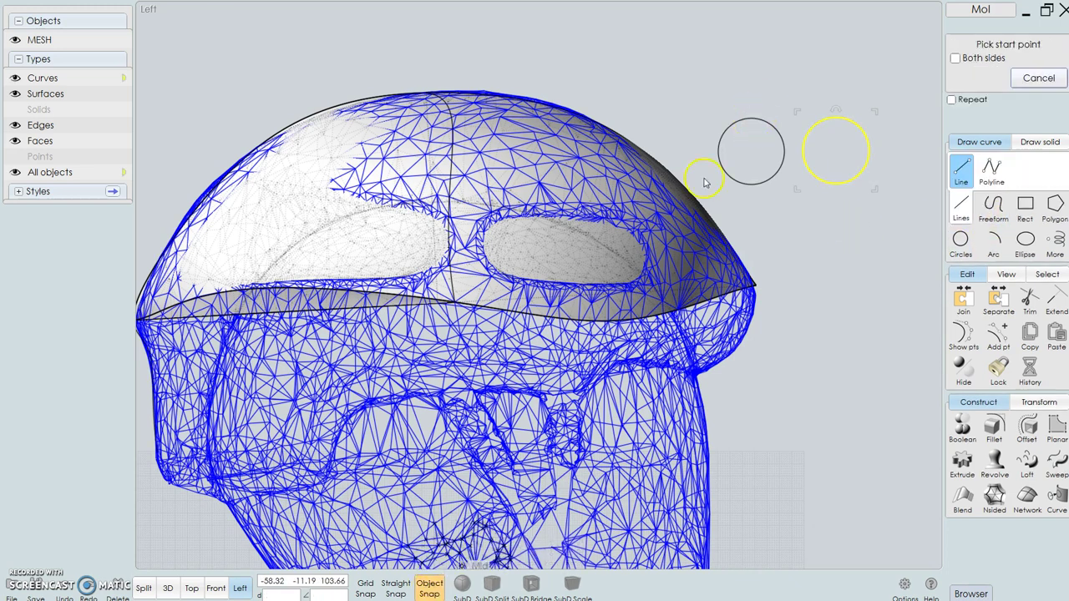
pyautogui.click(751, 118)
pyautogui.click(836, 119)
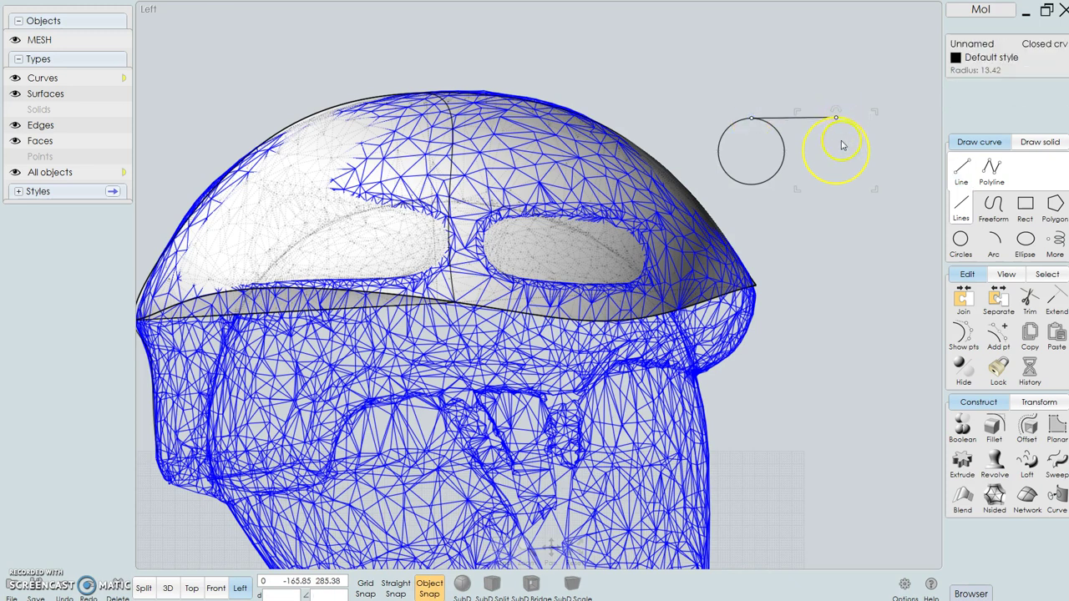
pyautogui.rightClick(749, 161)
pyautogui.click(752, 184)
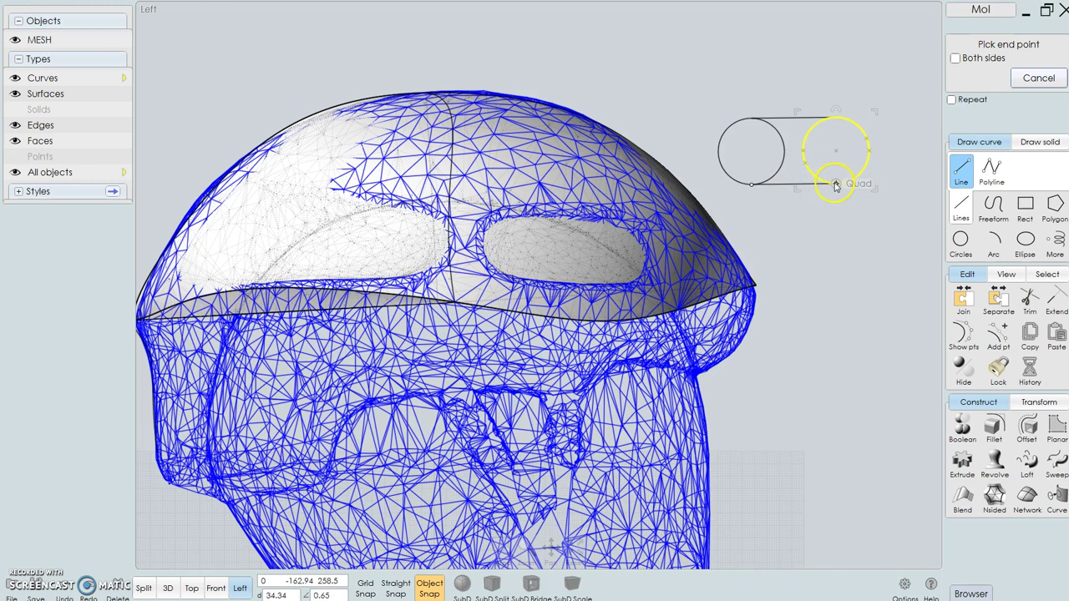
pyautogui.click(835, 184)
# Step: Trim away the inner half of the copied circle, adding trim points at the four ends of the connecting lines
pyautogui.click(1029, 301)
pyautogui.moveTo(890, 94); pyautogui.dragTo(739, 198)
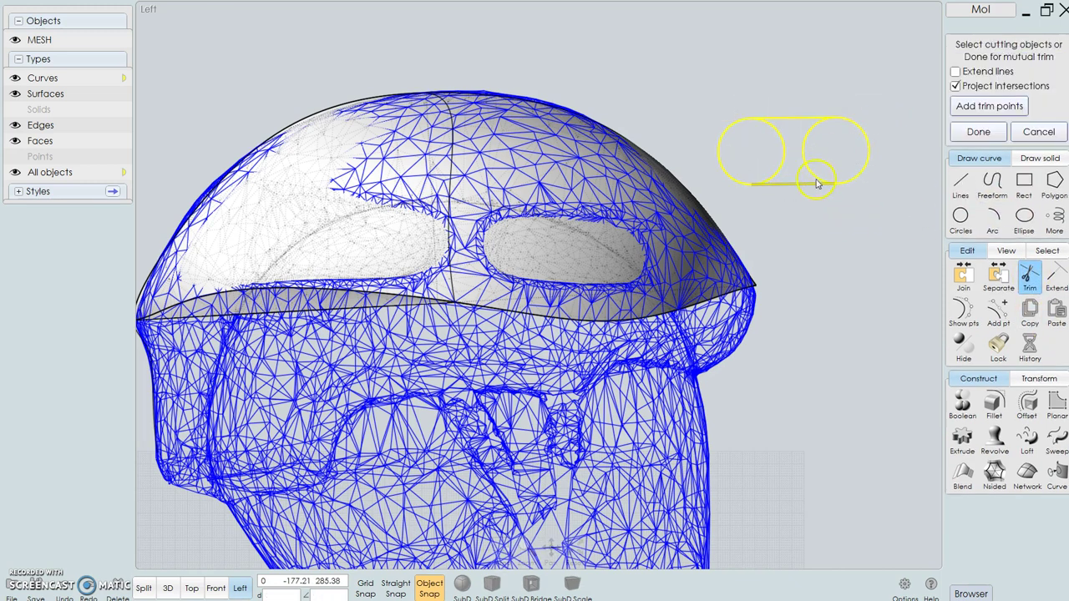
pyautogui.click(989, 106)
pyautogui.click(752, 118)
pyautogui.click(836, 118)
pyautogui.click(837, 184)
pyautogui.click(752, 184)
pyautogui.click(984, 66)
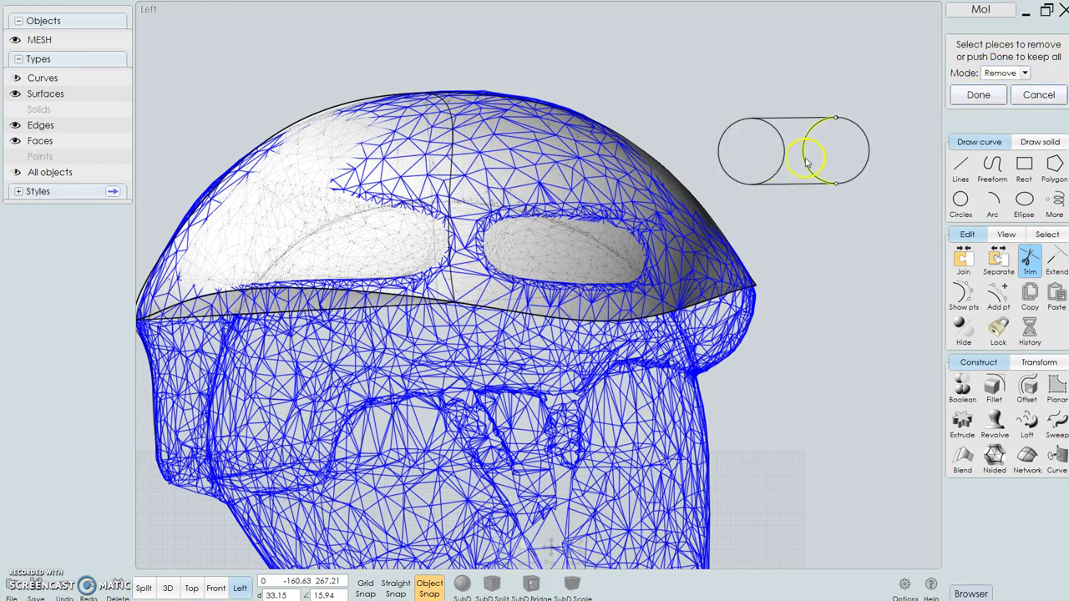
pyautogui.click(810, 159)
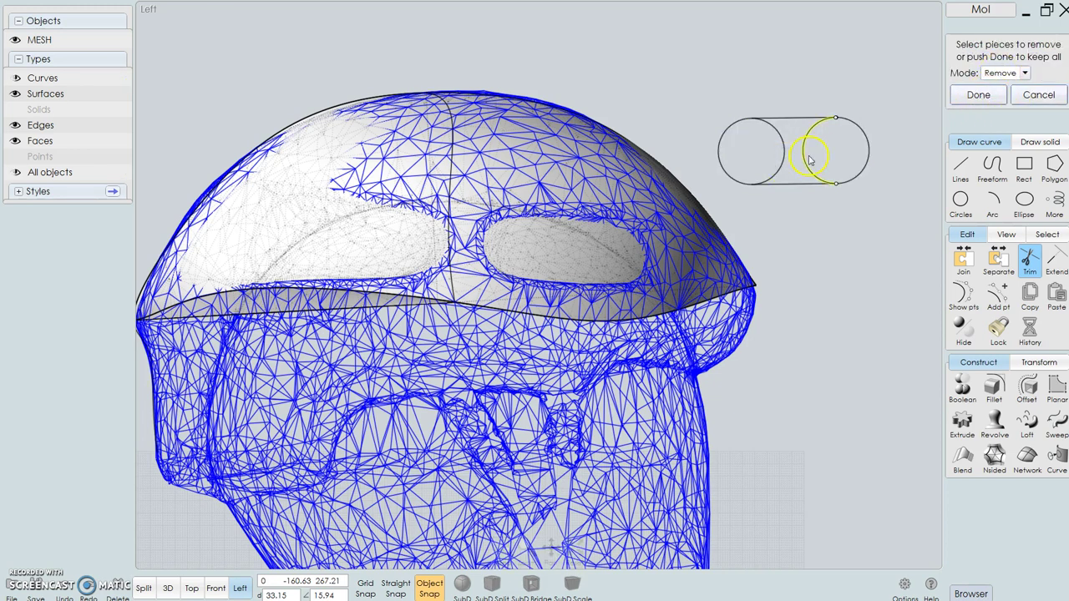
pyautogui.click(971, 100)
pyautogui.click(978, 95)
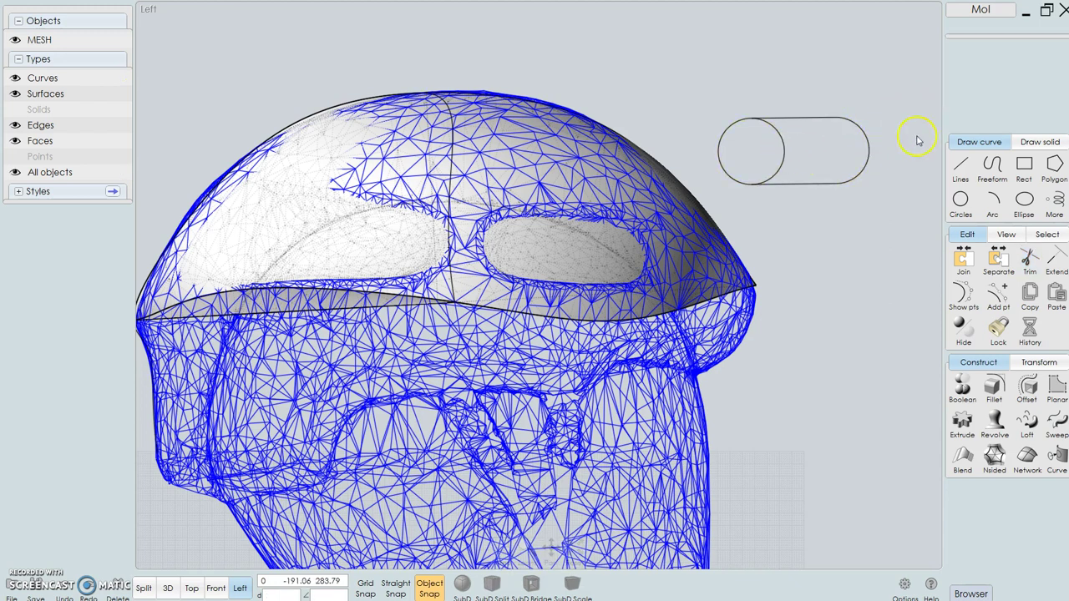
# Step: Trim away the inner half of the first circle, adding trim points where its two connecting lines meet it
pyautogui.click(1029, 259)
pyautogui.click(784, 155)
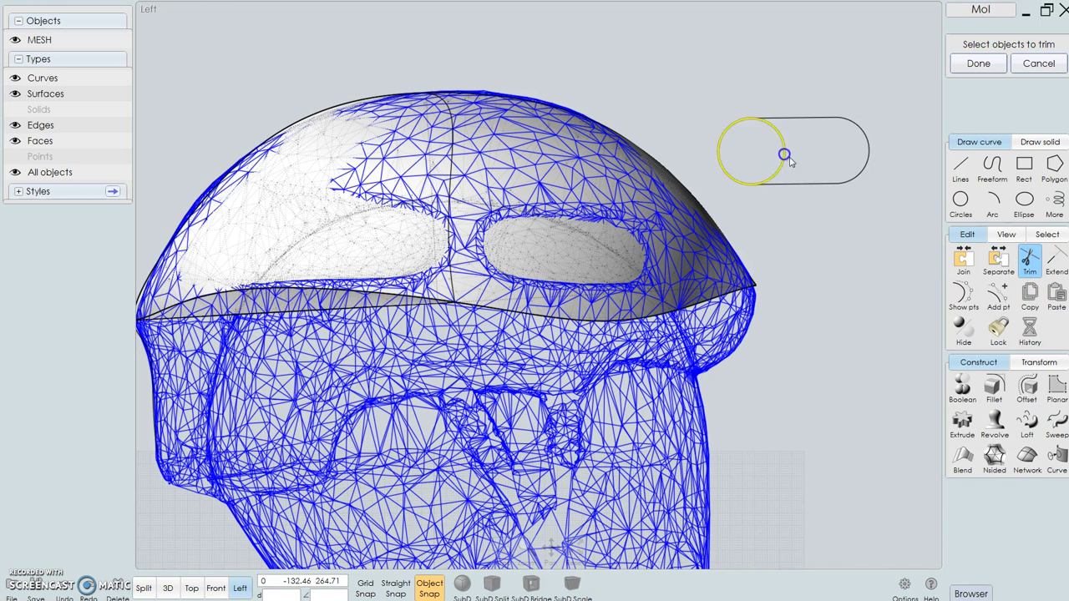
pyautogui.click(976, 66)
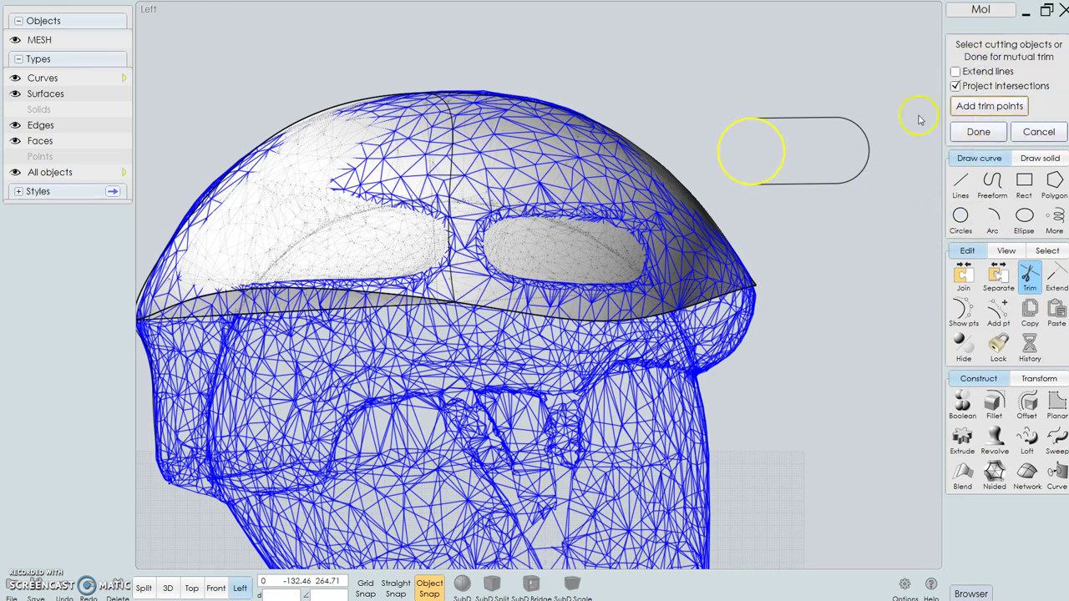
pyautogui.click(969, 127)
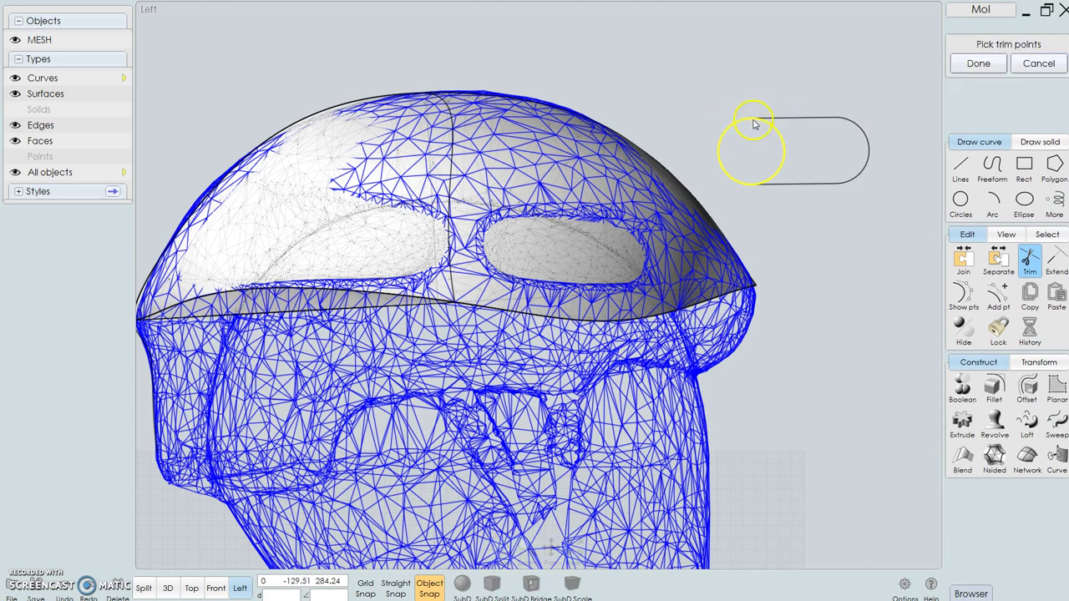
pyautogui.click(752, 119)
pyautogui.click(775, 183)
pyautogui.click(974, 65)
pyautogui.click(784, 153)
pyautogui.click(959, 96)
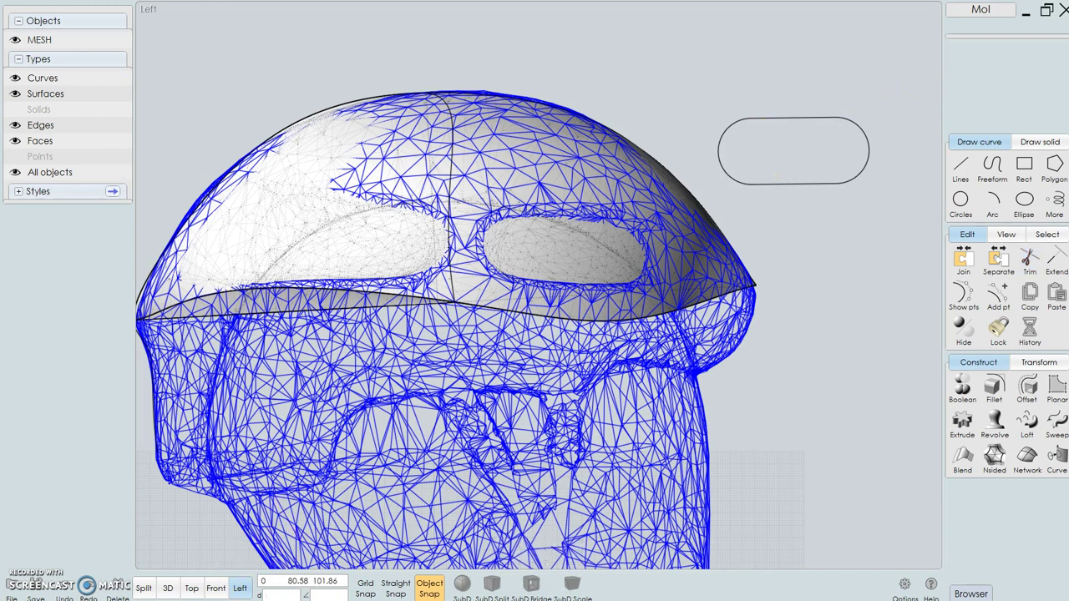
# Step: Select the four slot-outline curves and move them over the rear oval recess of the mesh in the Left view
pyautogui.click(191, 589)
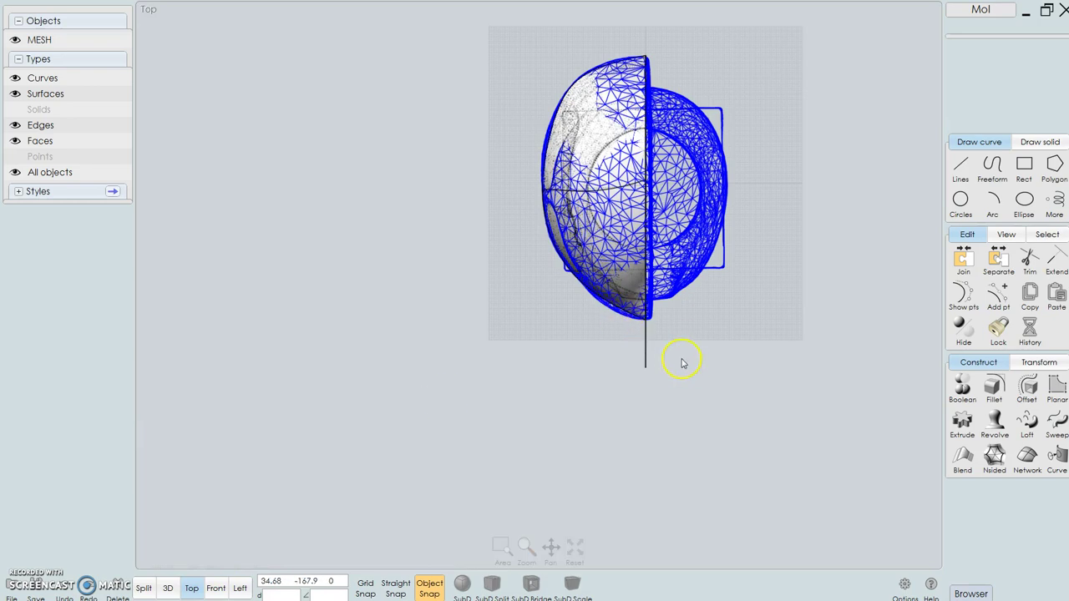
pyautogui.click(240, 589)
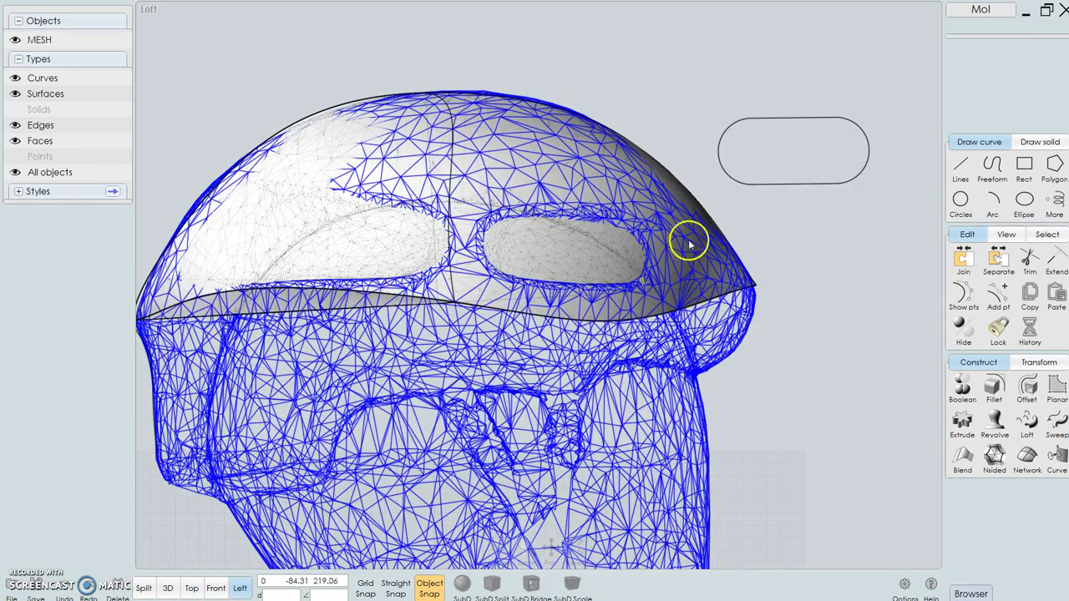
pyautogui.moveTo(714, 98); pyautogui.dragTo(910, 209)
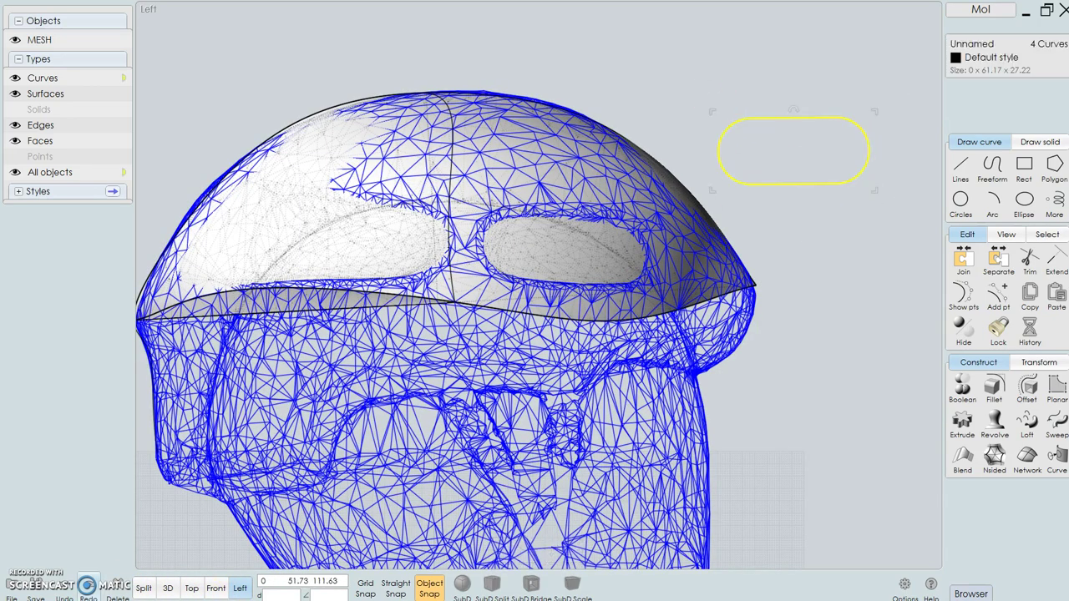
pyautogui.click(145, 590)
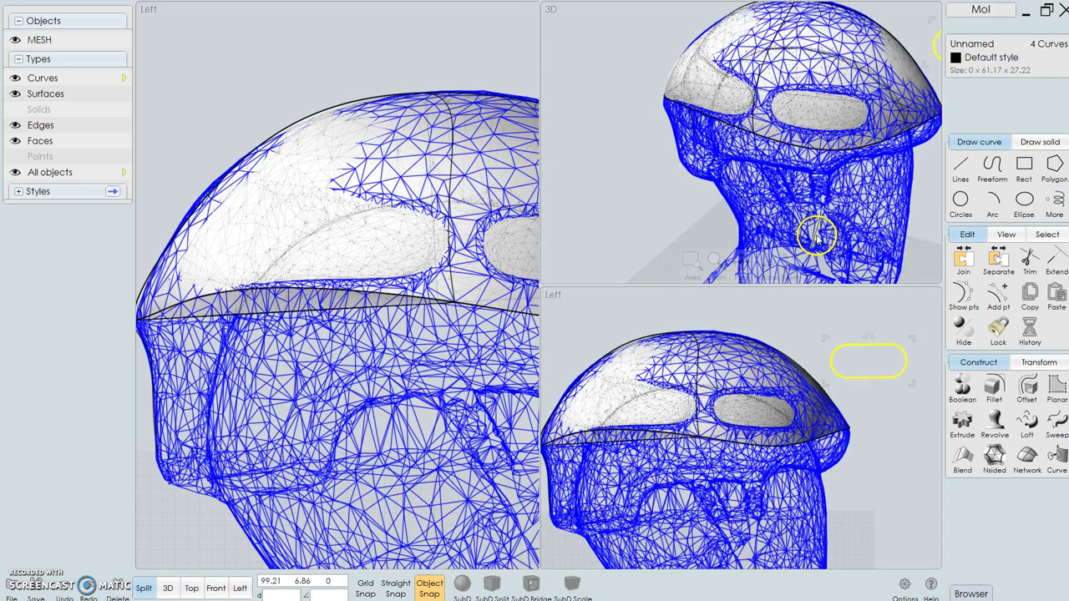
pyautogui.moveTo(388, 174)
pyautogui.mouseDown()
pyautogui.moveTo(318, 172)
pyautogui.moveTo(303, 162)
pyautogui.moveTo(309, 138)
pyautogui.mouseUp()
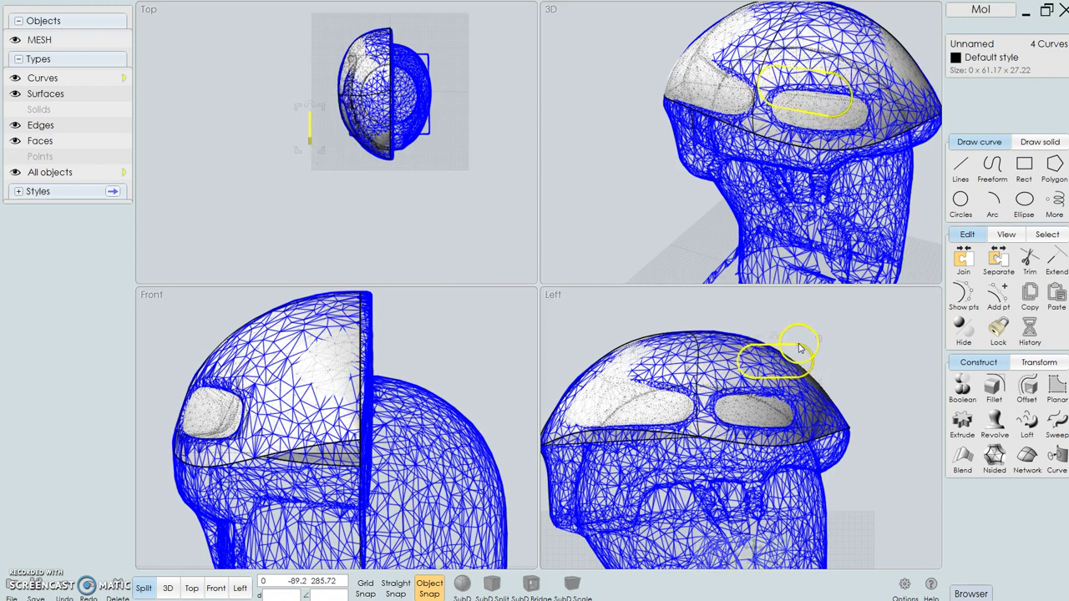
pyautogui.moveTo(778, 361); pyautogui.dragTo(770, 392)
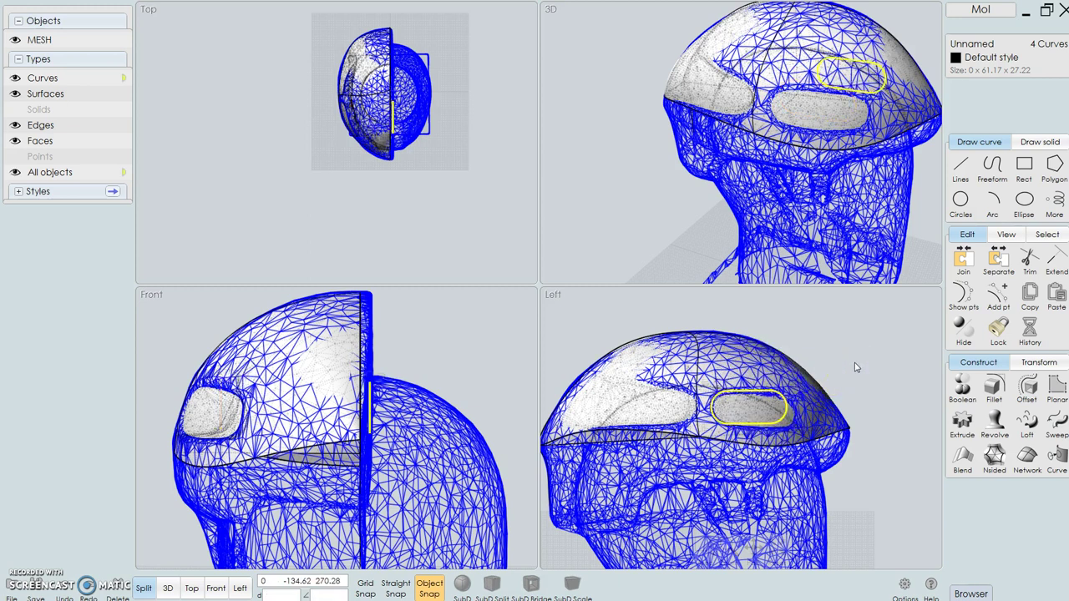
pyautogui.moveTo(363, 576)
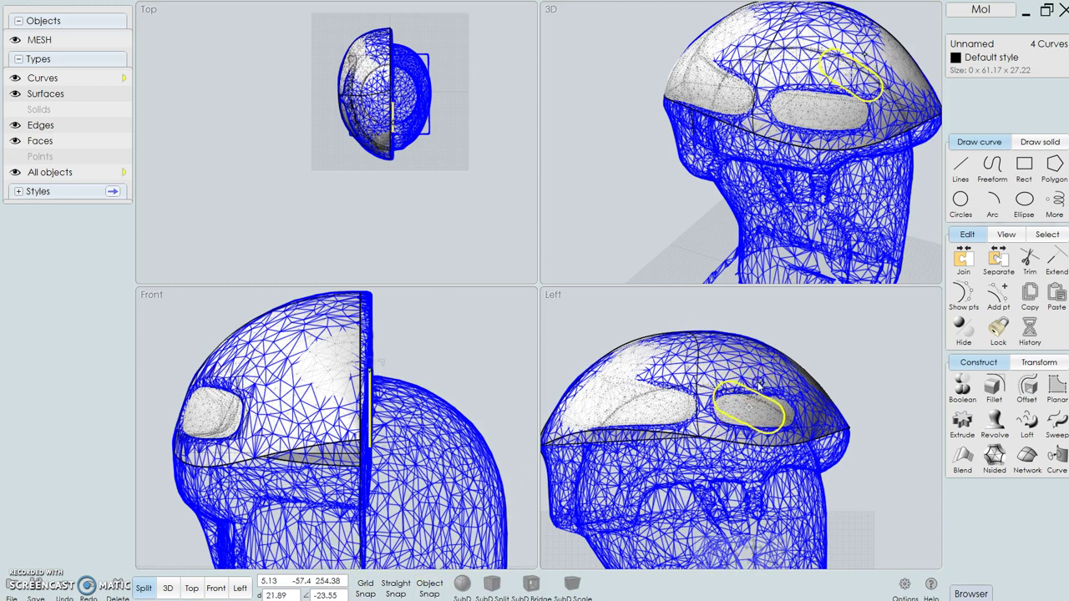
pyautogui.click(761, 391)
pyautogui.press('Delete')
pyautogui.click(772, 399)
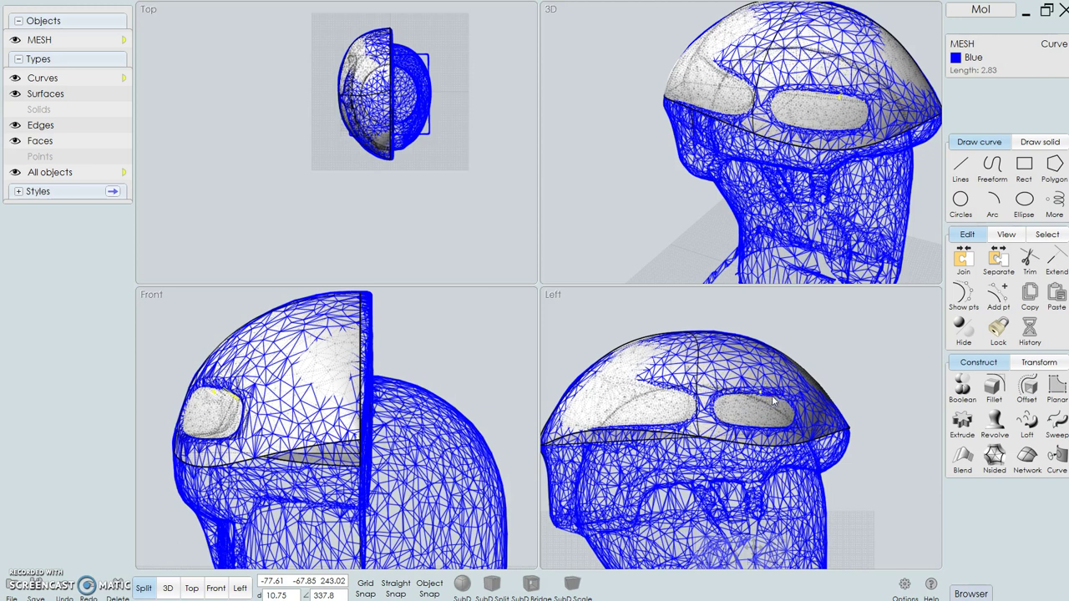
pyautogui.click(509, 238)
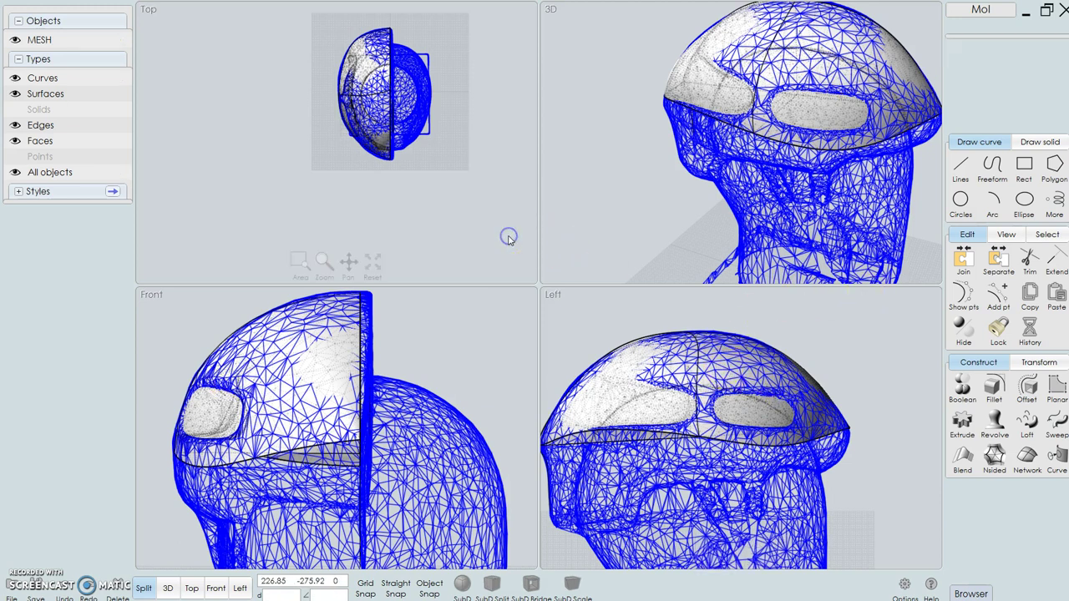
pyautogui.hotkey('ctrl', 'z')
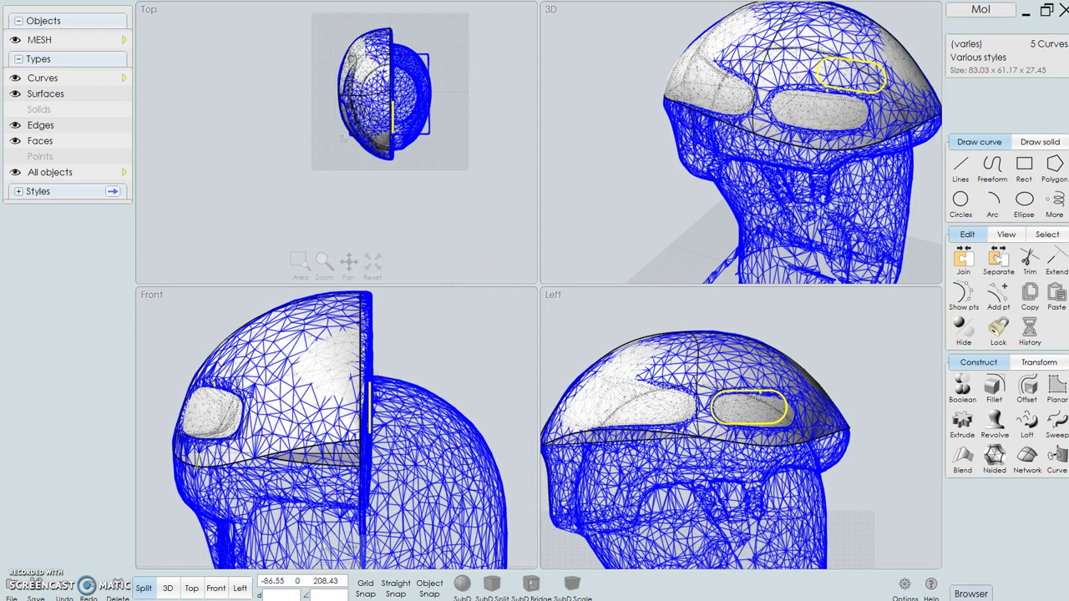
# Step: Hide the MESH object and tilt the slot outline slightly on the rear lower part of the cap in the Left view
pyautogui.click(15, 40)
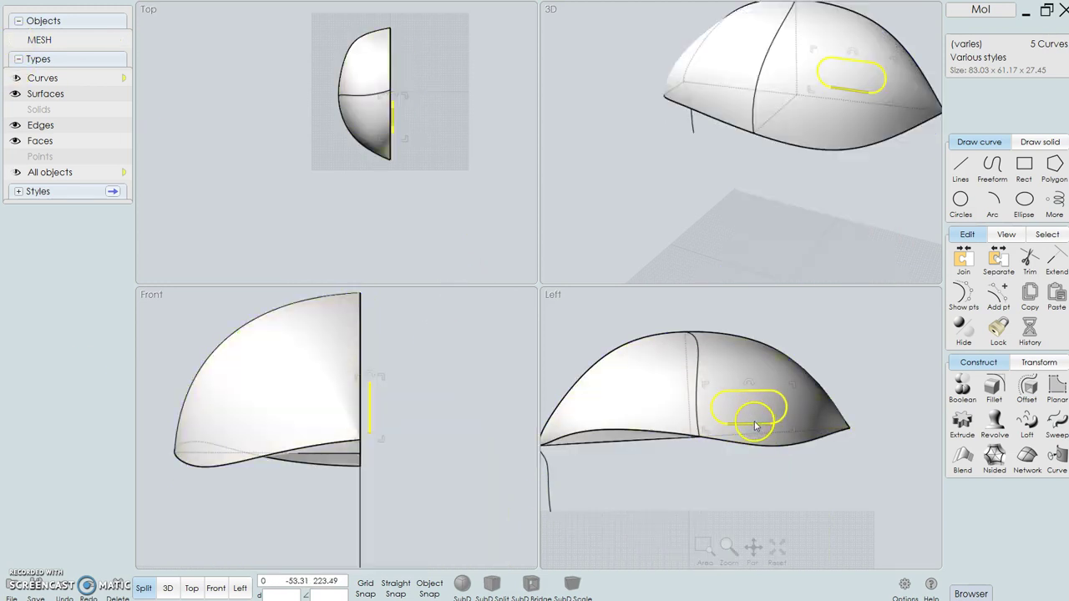
pyautogui.moveTo(762, 425)
pyautogui.mouseDown()
pyautogui.moveTo(774, 432)
pyautogui.moveTo(756, 391)
pyautogui.moveTo(768, 390)
pyautogui.moveTo(764, 433)
pyautogui.mouseUp()
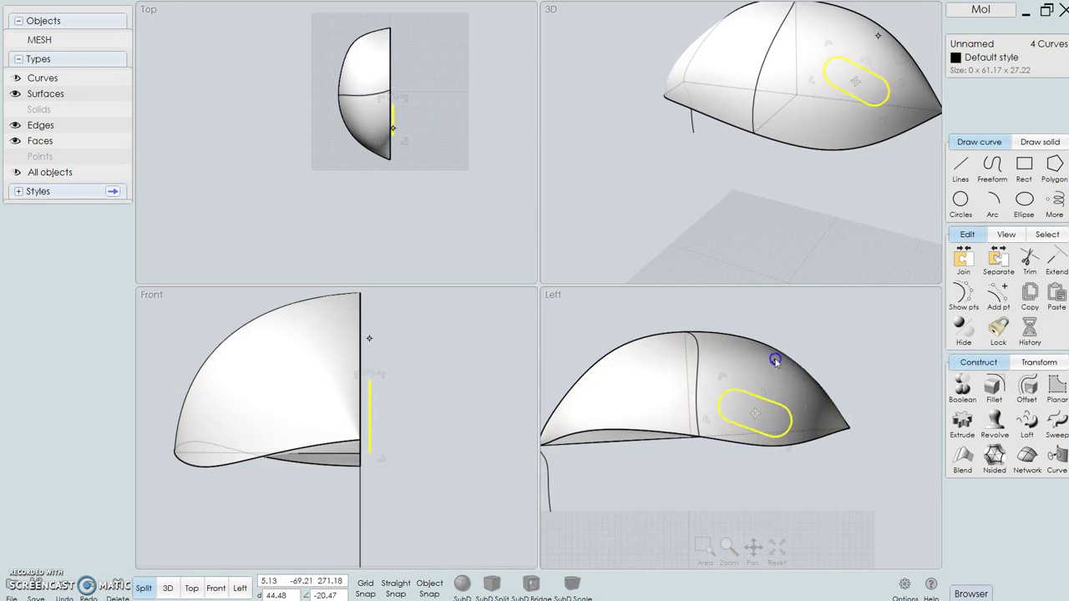
pyautogui.click(767, 305)
pyautogui.click(391, 124)
pyautogui.moveTo(390, 124); pyautogui.dragTo(315, 119)
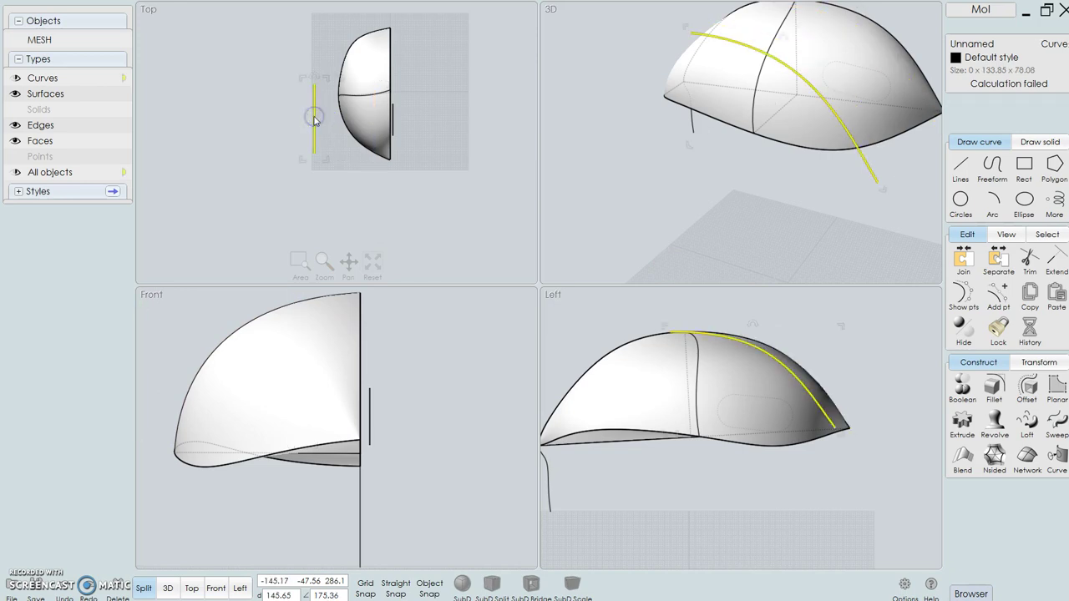
pyautogui.hotkey('ctrl', 'z')
# Step: Select the slot outline in the Top view and move it about 124 units outward, clear of the cap's outer side
pyautogui.click(425, 113)
pyautogui.scroll(2, 379, 123)
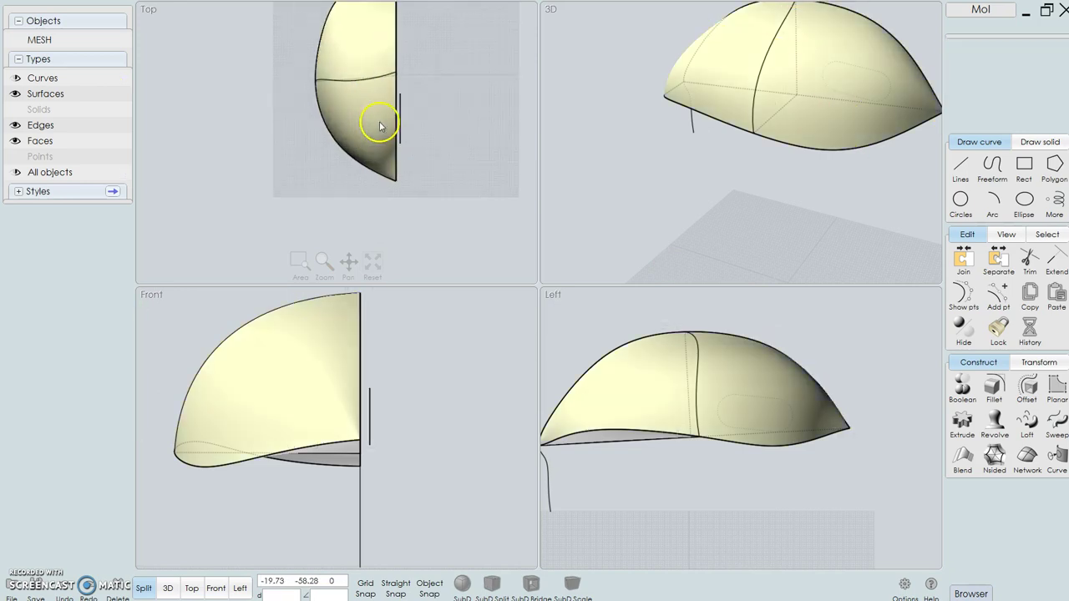
pyautogui.moveTo(418, 87); pyautogui.dragTo(298, 134)
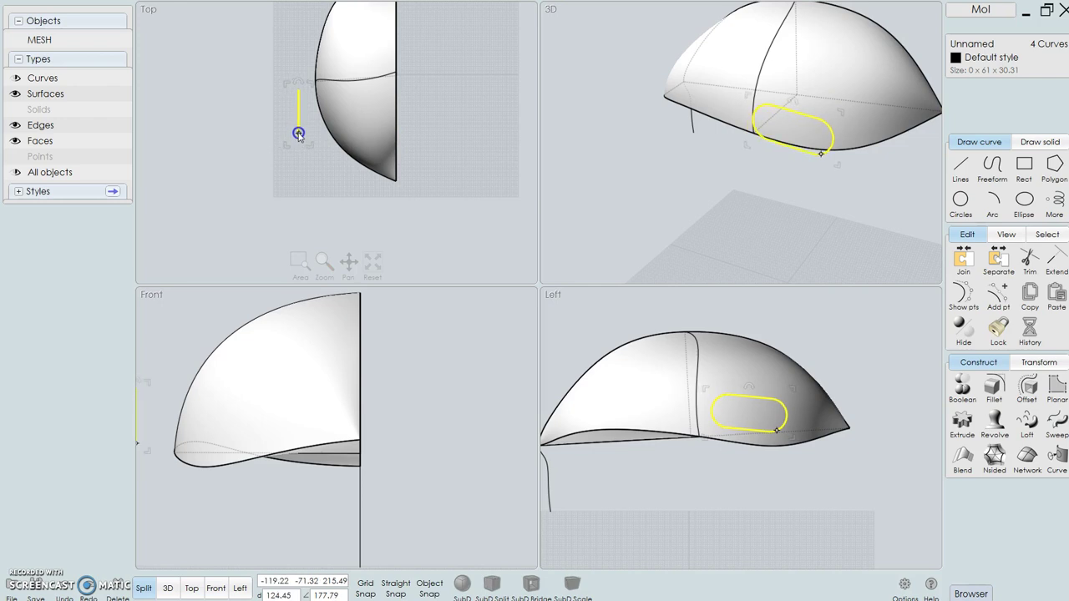
pyautogui.click(800, 296)
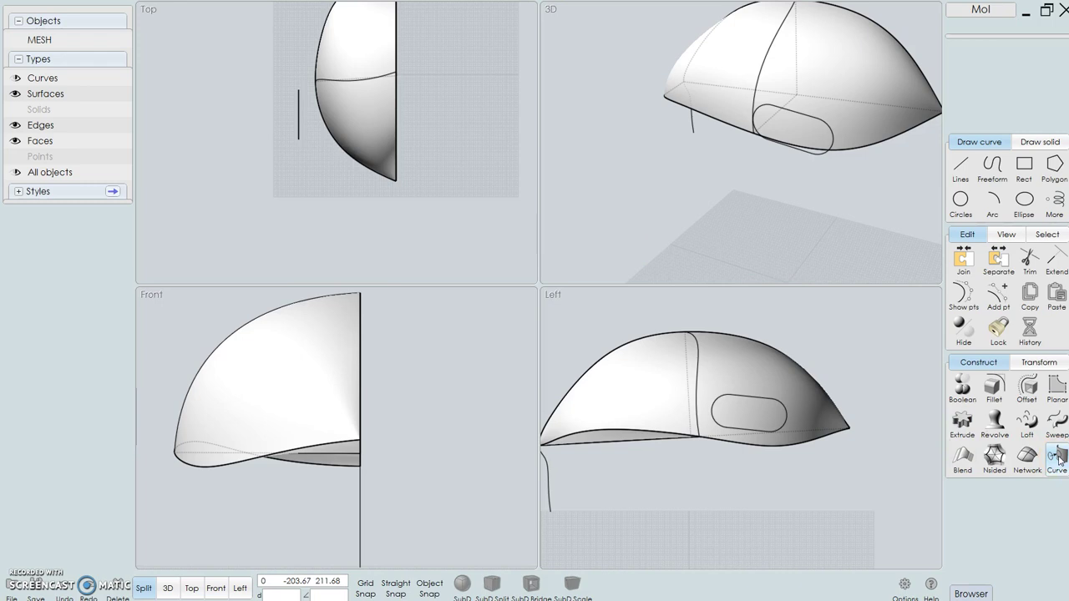
# Step: Try to project the four slot-outline curves onto the cap surface using the Top construction plane
pyautogui.click(168, 589)
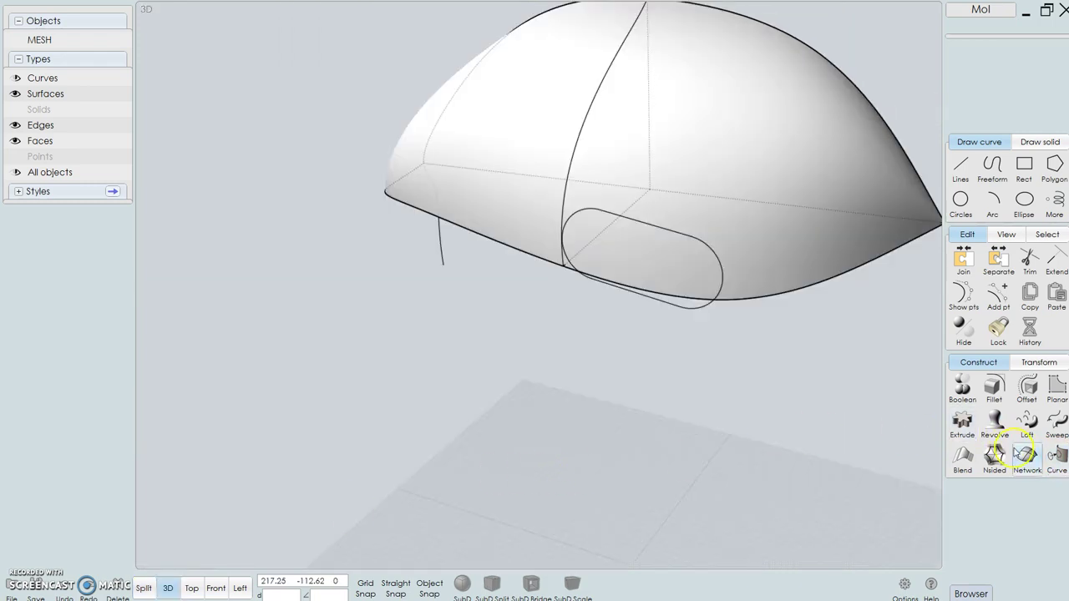
pyautogui.click(1058, 458)
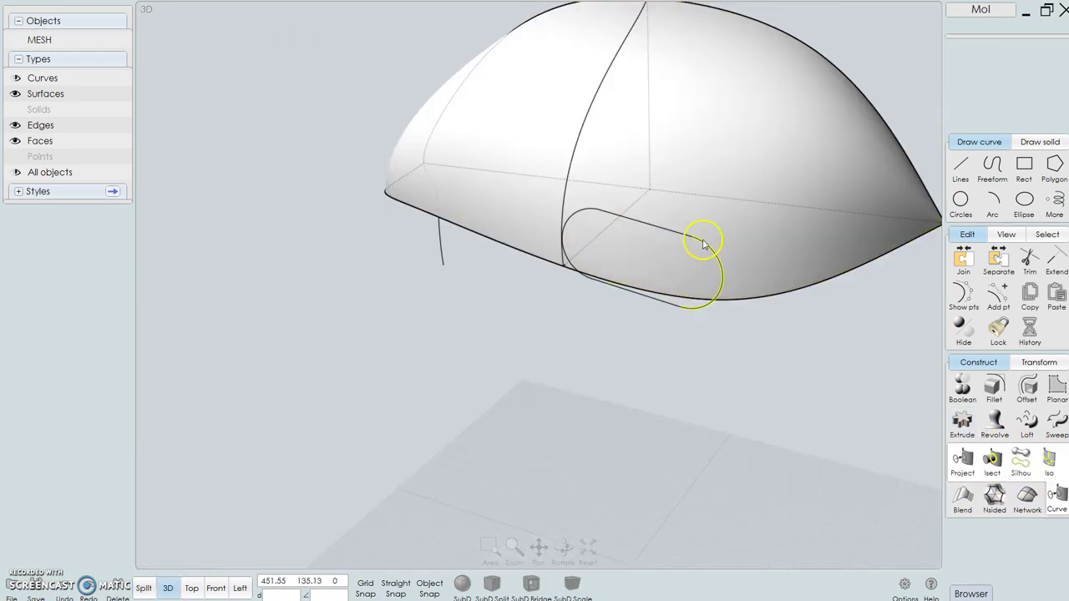
pyautogui.click(700, 242)
pyautogui.click(623, 294)
pyautogui.click(573, 261)
pyautogui.click(571, 247)
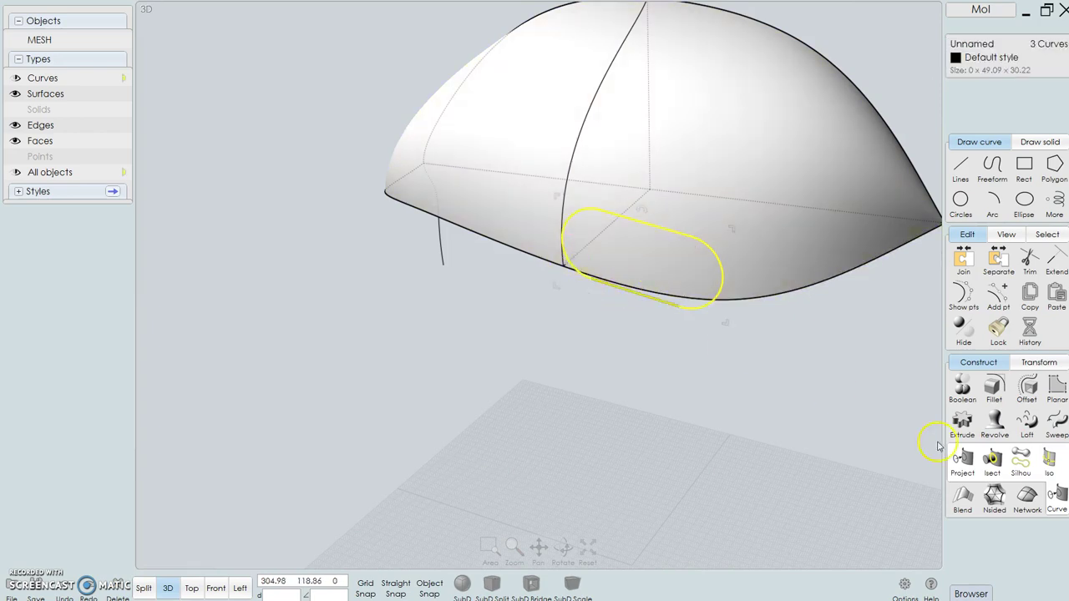
pyautogui.click(963, 460)
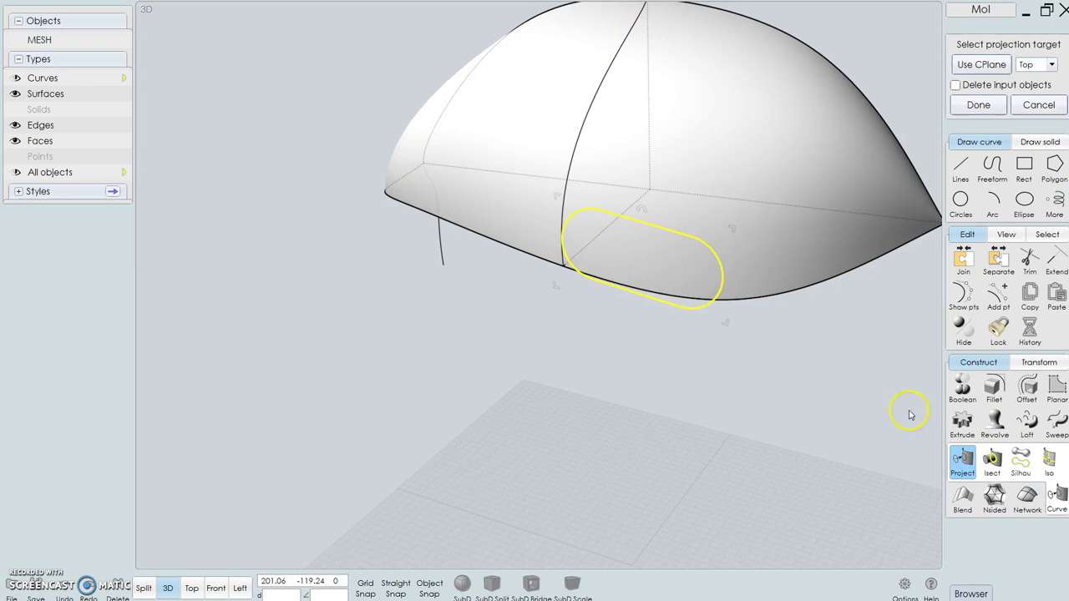
pyautogui.click(776, 232)
pyautogui.click(989, 65)
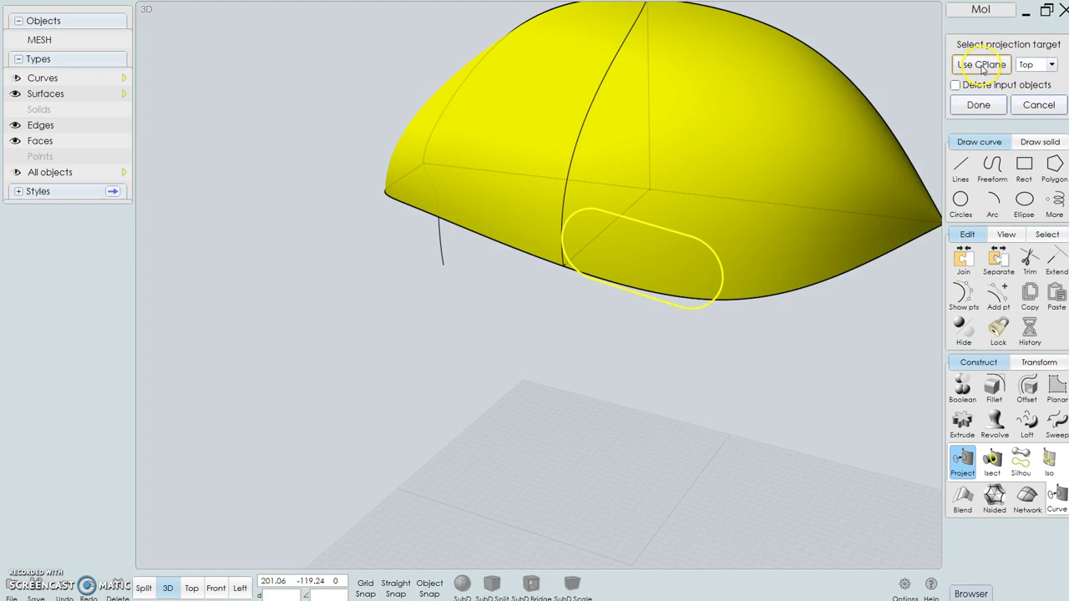
pyautogui.click(983, 65)
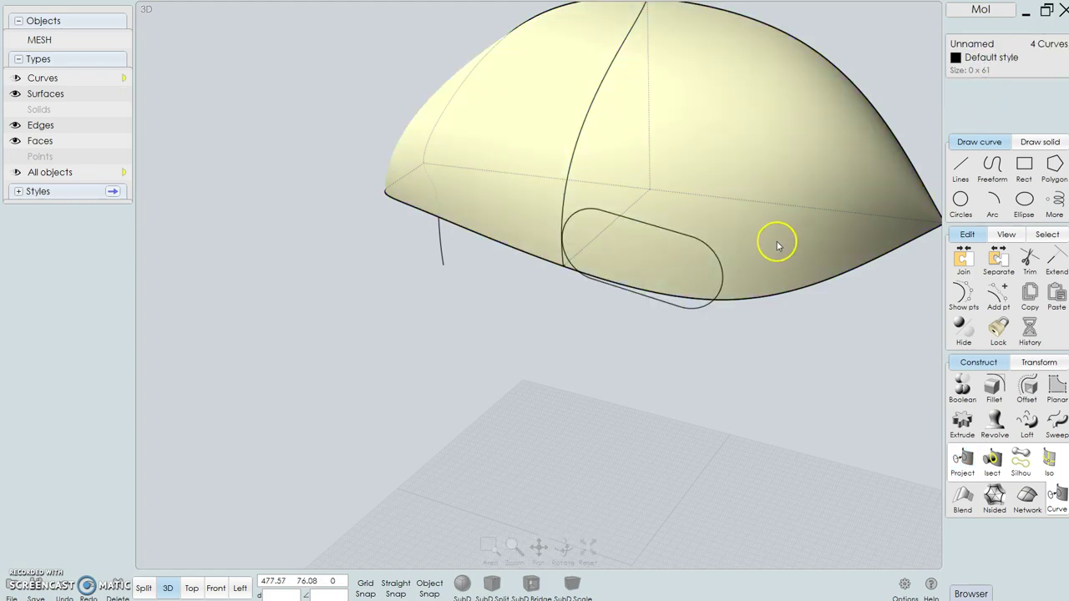
pyautogui.click(778, 245)
pyautogui.click(962, 460)
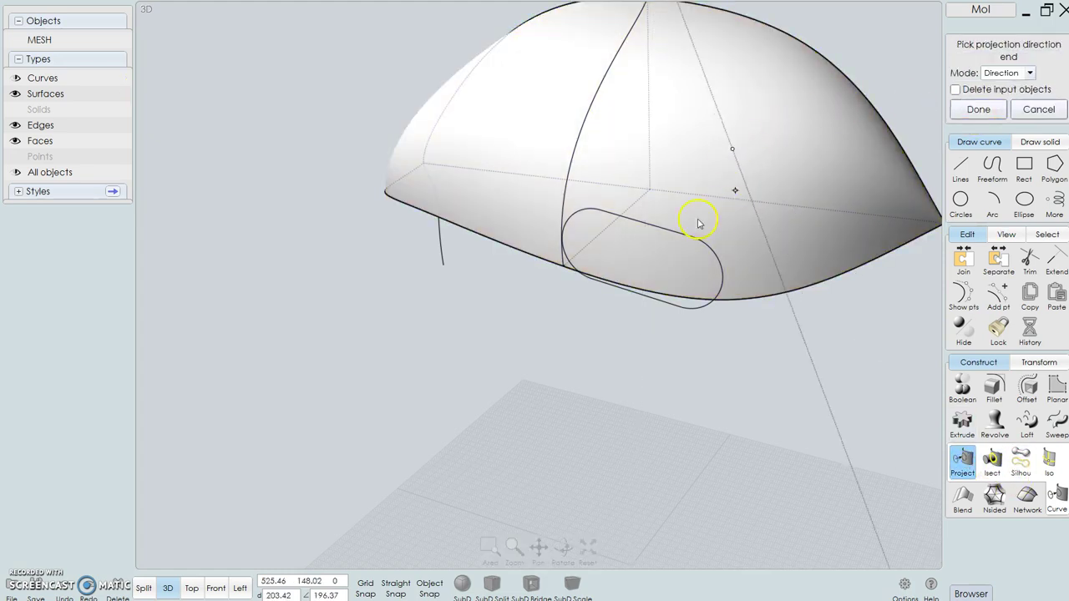
pyautogui.click(644, 229)
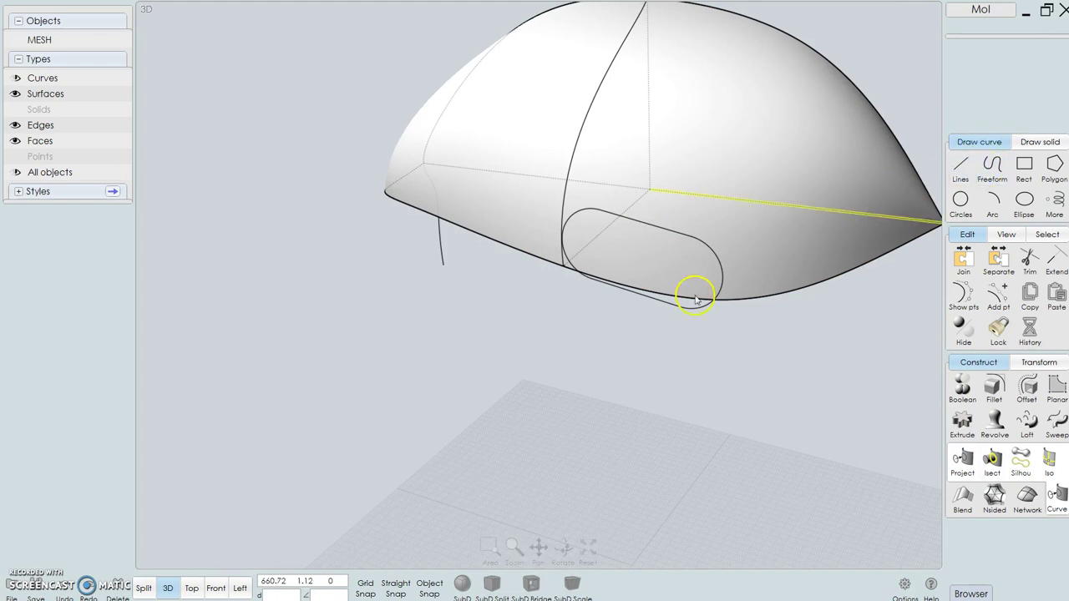
# Step: Select the cap surface together with the four slot-outline curves and project the outline onto the cap in Direction mode
pyautogui.click(771, 261)
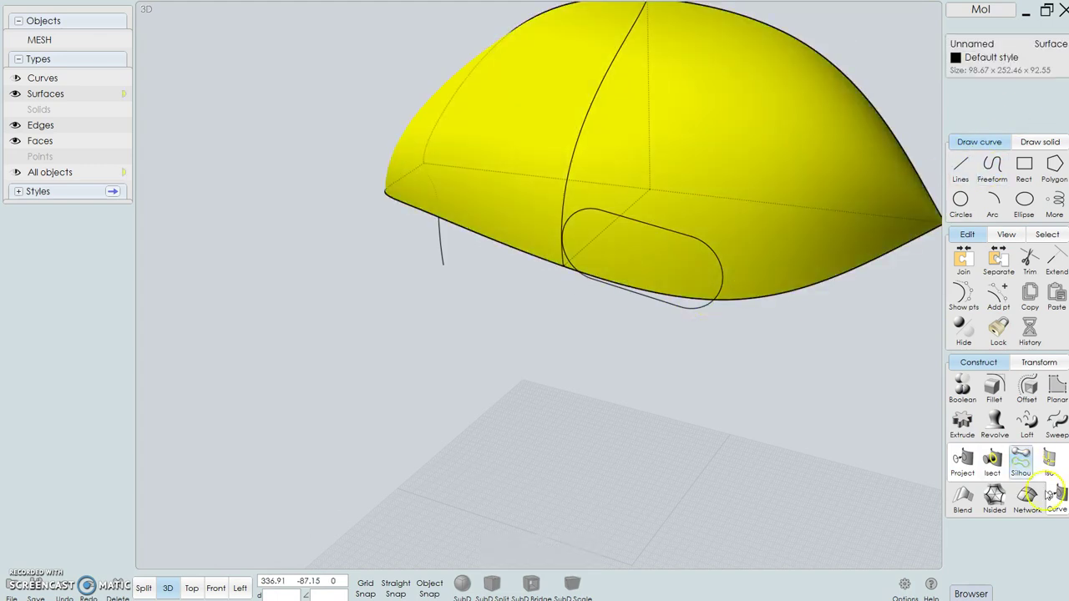
pyautogui.click(963, 461)
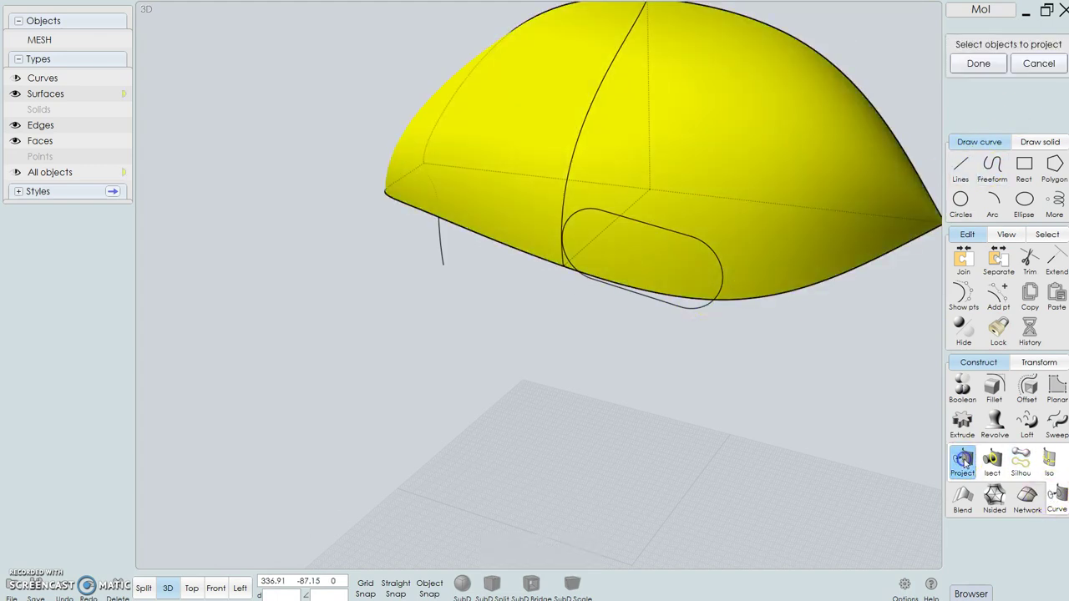
pyautogui.click(979, 64)
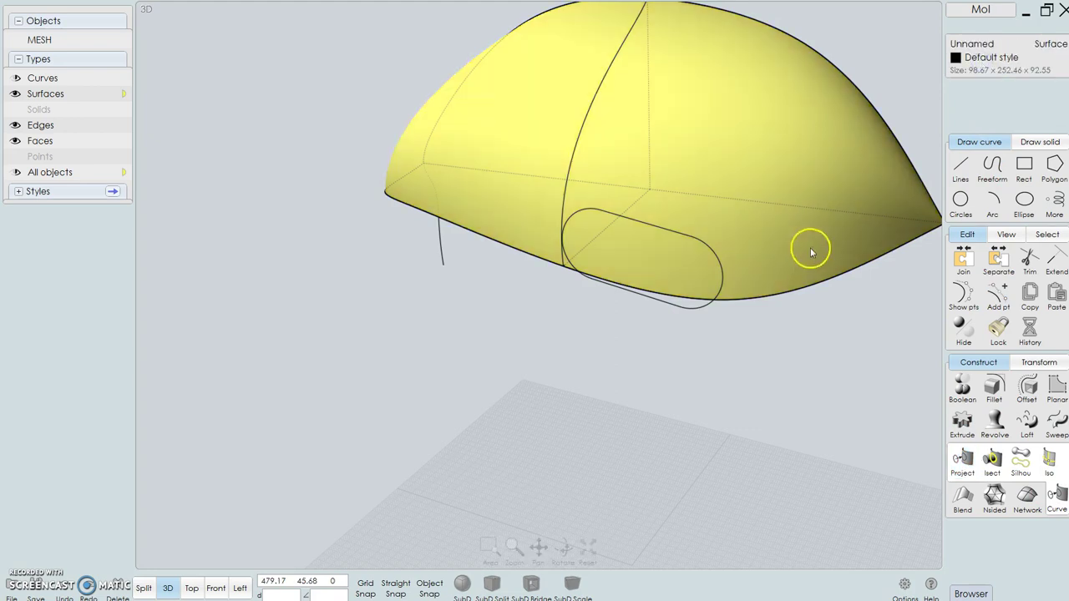
pyautogui.click(683, 238)
pyautogui.click(637, 296)
pyautogui.click(569, 263)
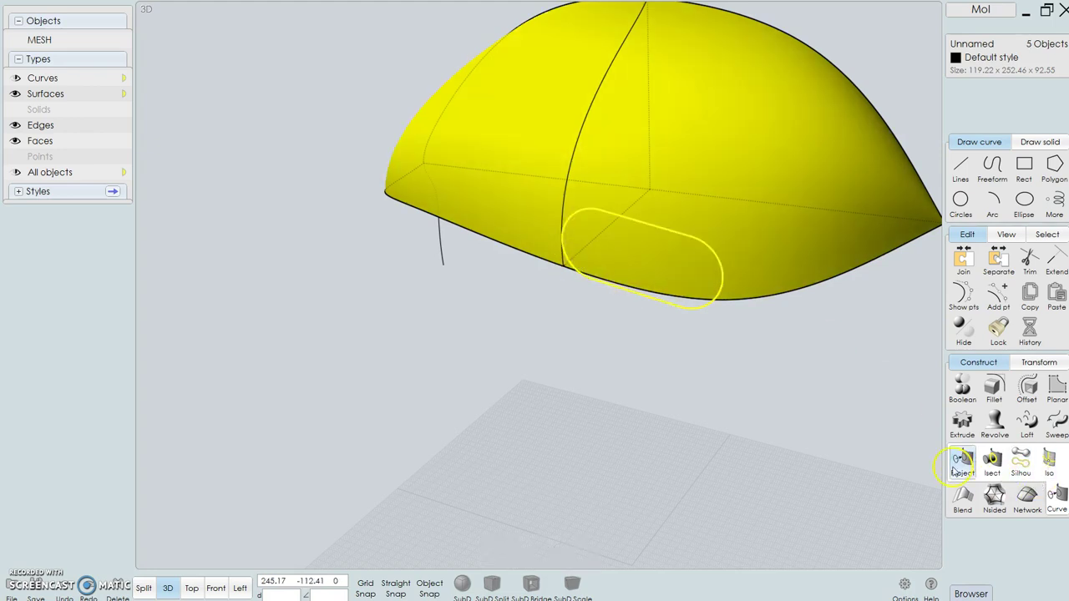
pyautogui.click(962, 461)
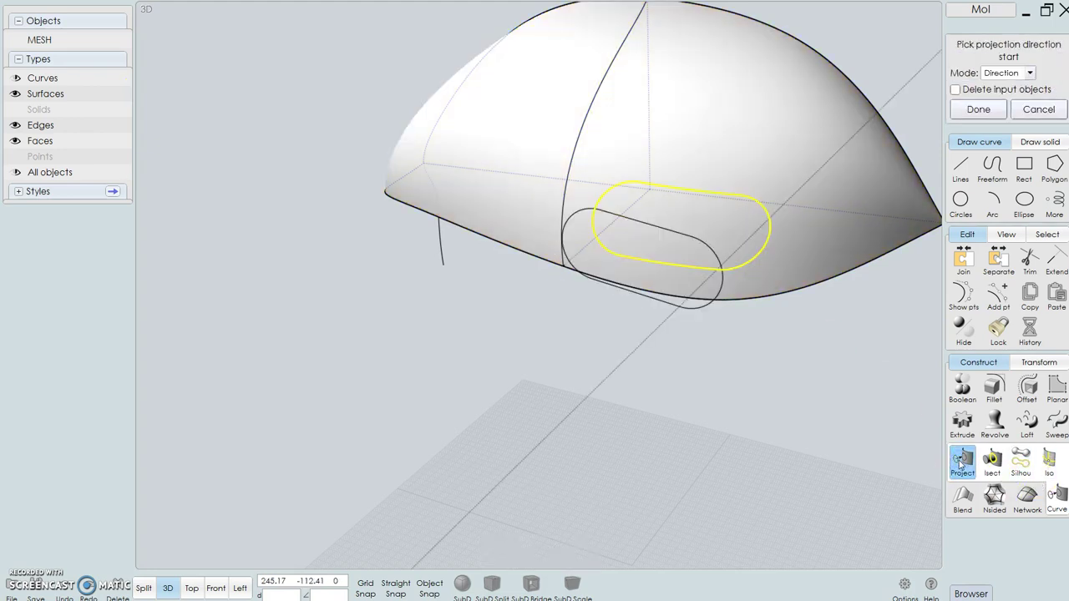
pyautogui.moveTo(828, 401); pyautogui.dragTo(776, 411, button='right')
pyautogui.click(973, 114)
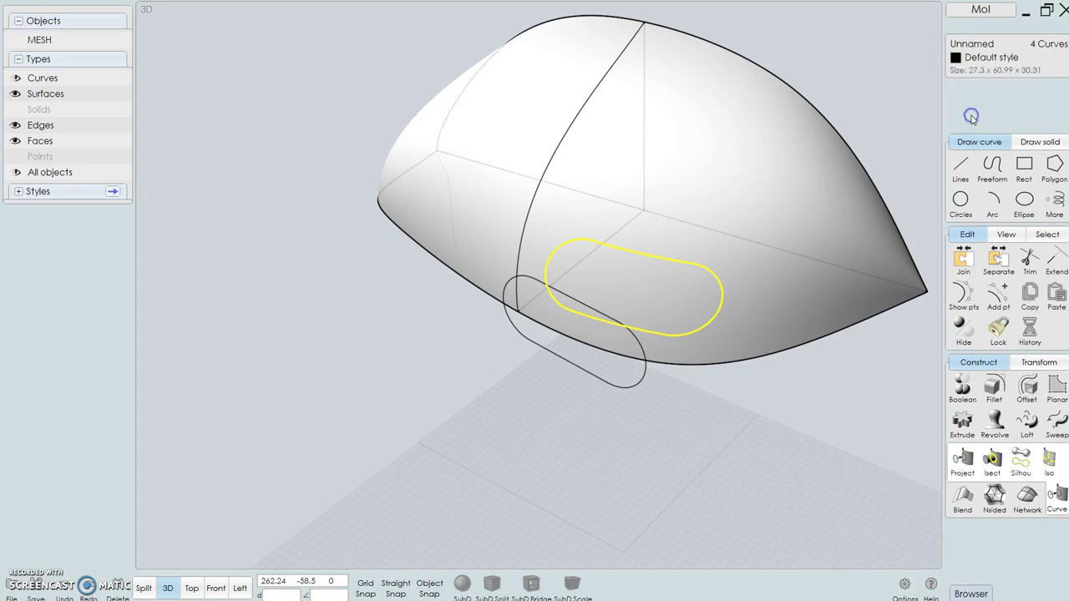
pyautogui.click(835, 472)
pyautogui.moveTo(747, 420); pyautogui.dragTo(723, 401, button='right')
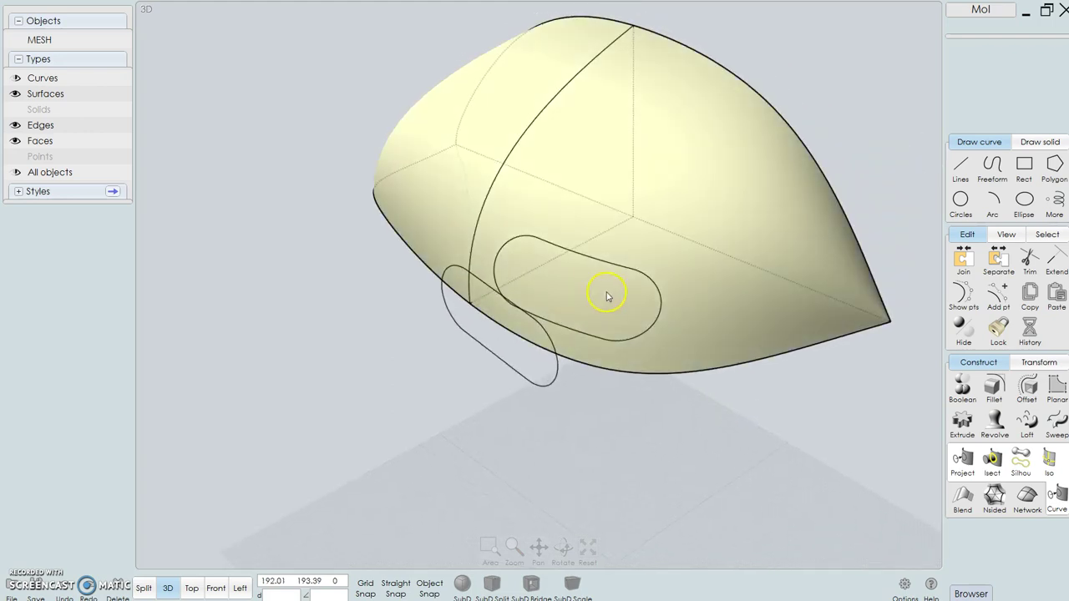
# Step: Try to trim the cap surface with the four projected slot curves, selecting the slot-shaped piece
pyautogui.click(1027, 260)
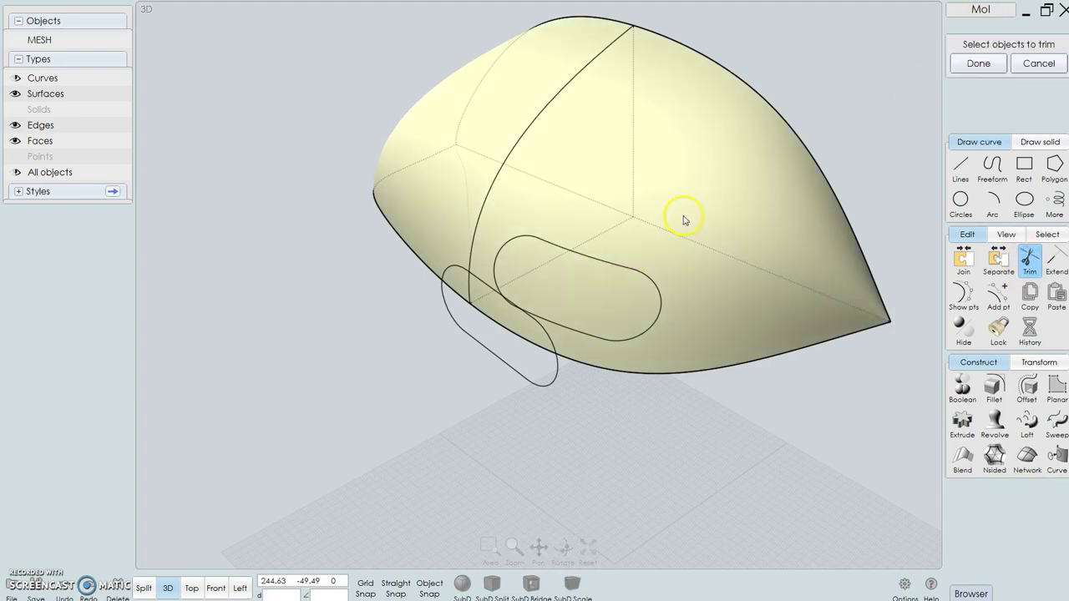
pyautogui.click(705, 201)
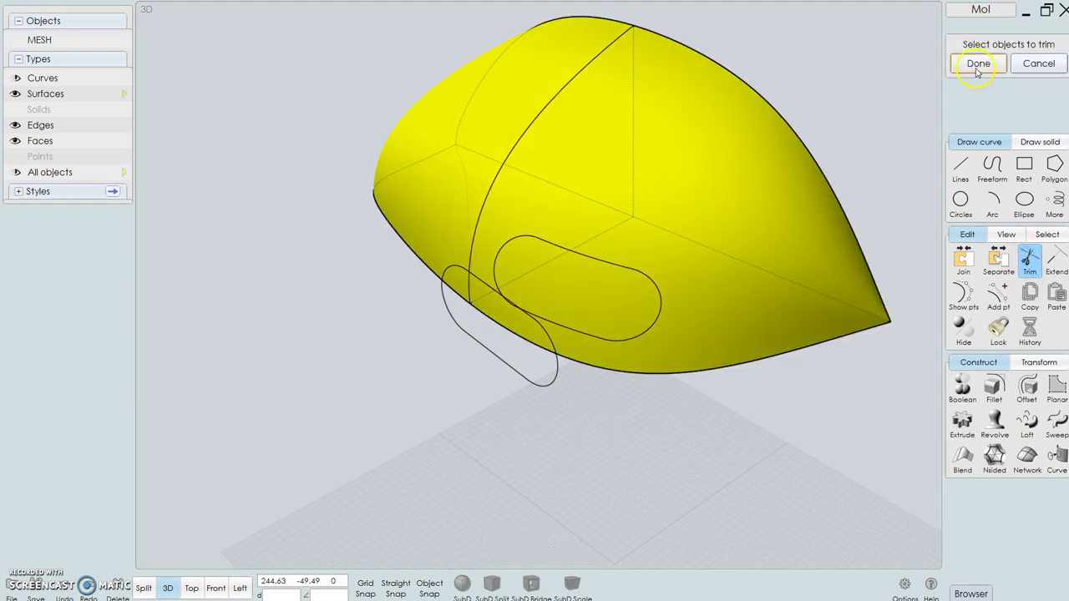
pyautogui.click(978, 67)
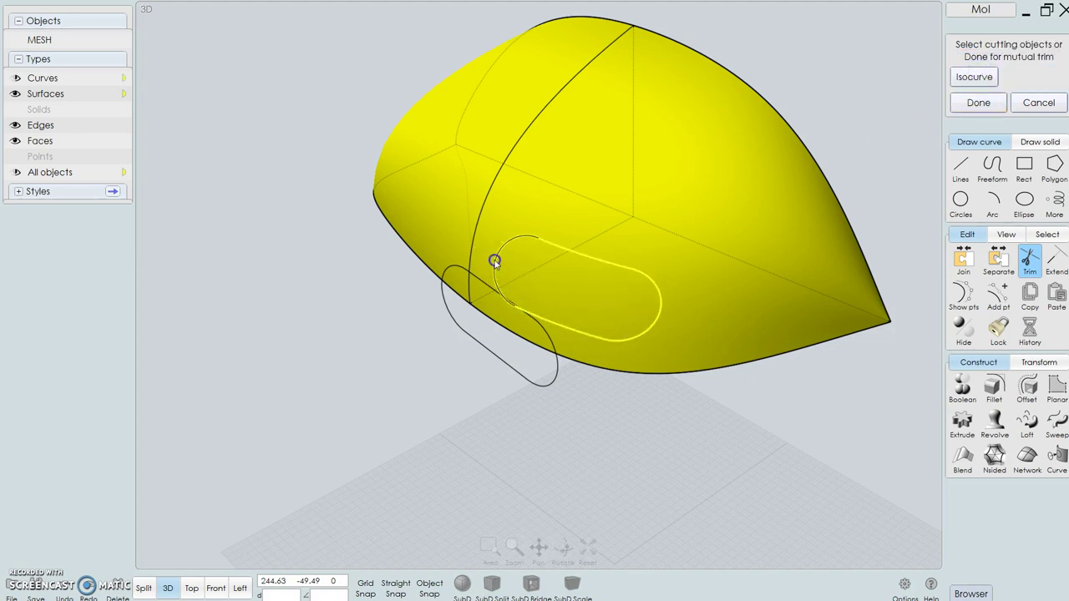
pyautogui.click(978, 104)
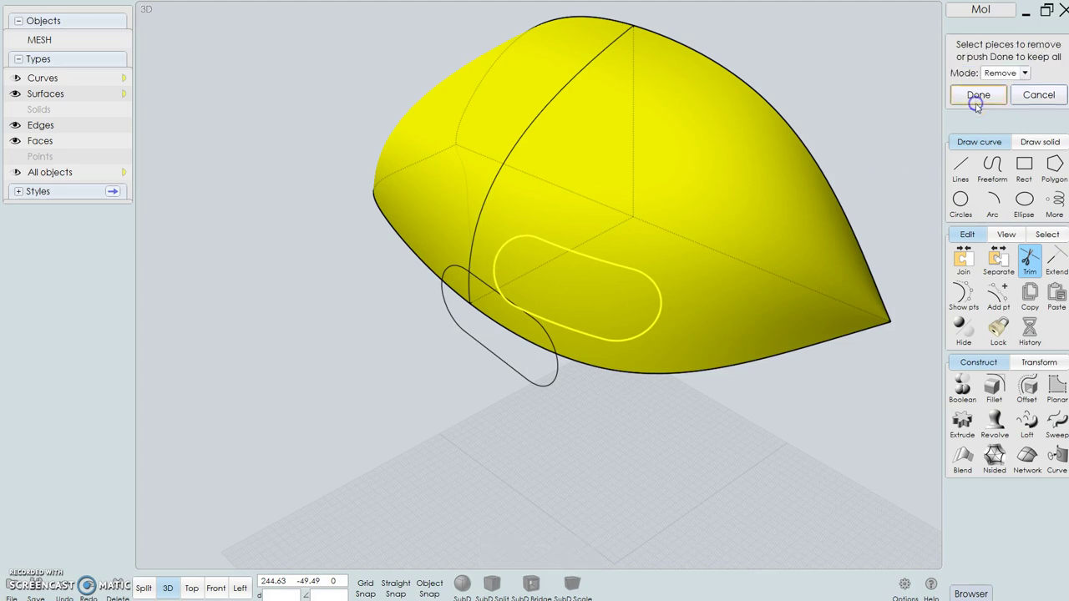
pyautogui.click(660, 299)
pyautogui.click(608, 312)
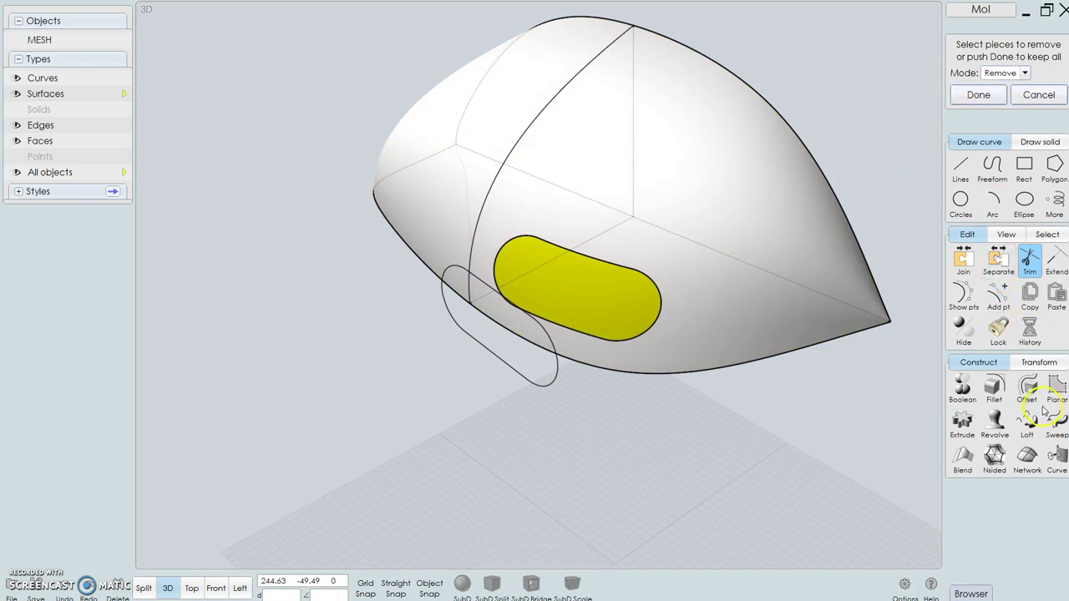
pyautogui.click(1041, 363)
pyautogui.click(1056, 389)
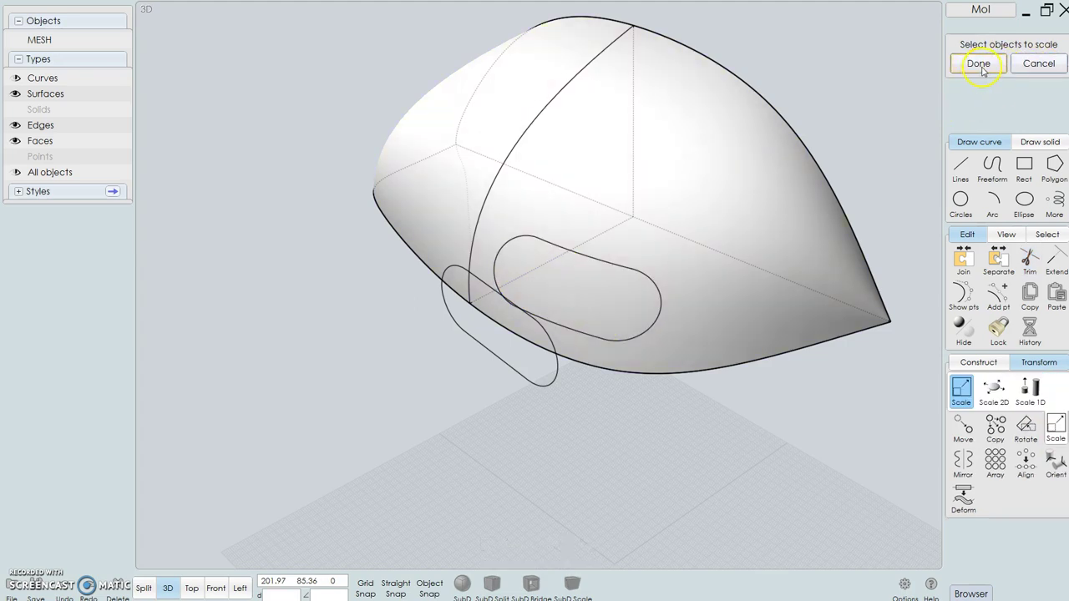
pyautogui.click(639, 355)
pyautogui.click(605, 298)
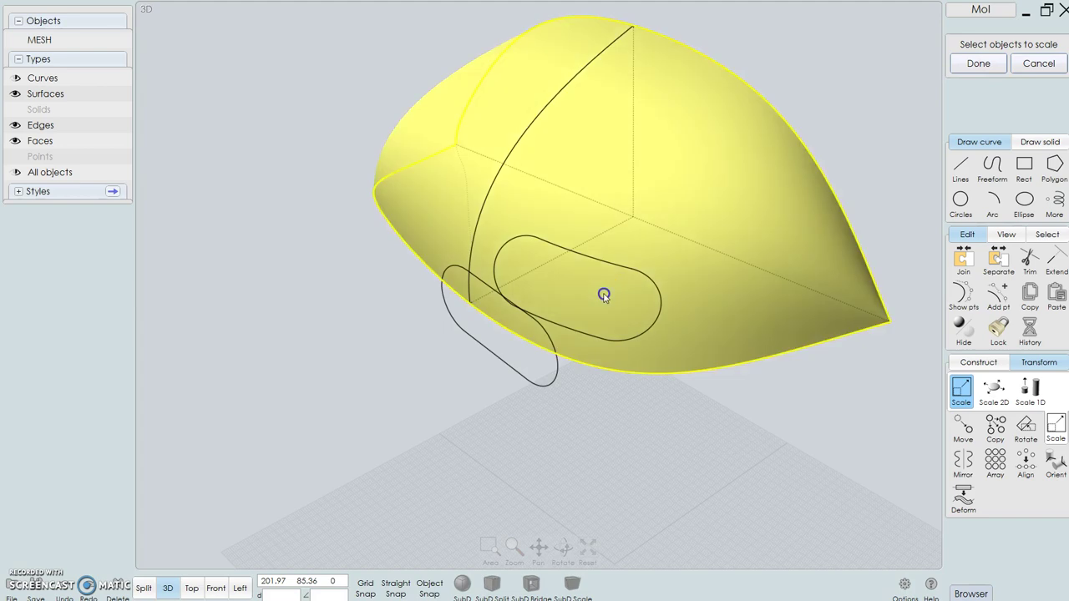
pyautogui.click(1028, 65)
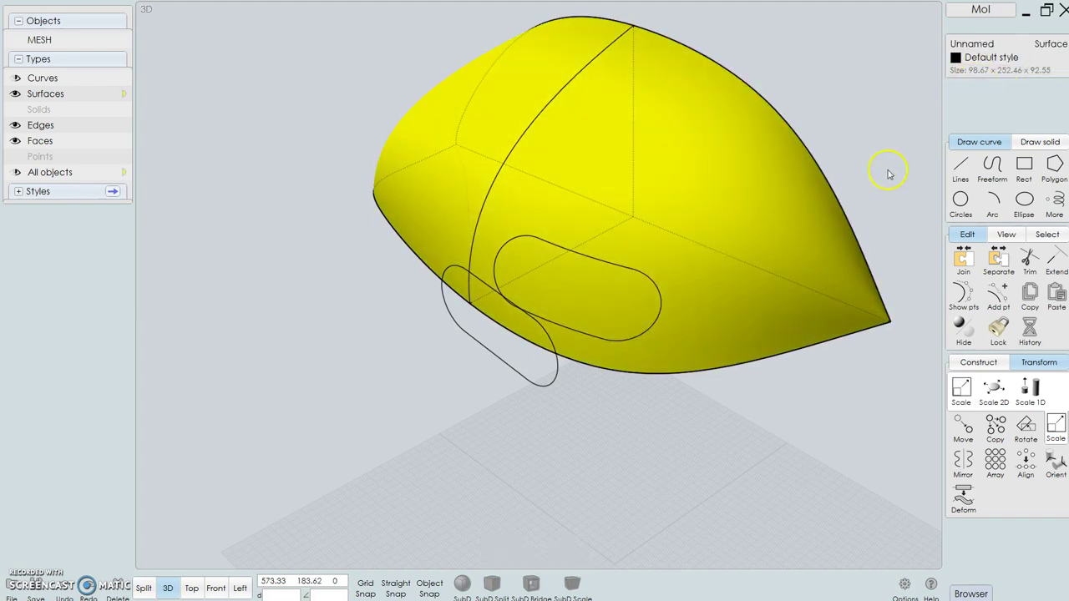
pyautogui.click(889, 173)
pyautogui.click(602, 303)
pyautogui.click(711, 423)
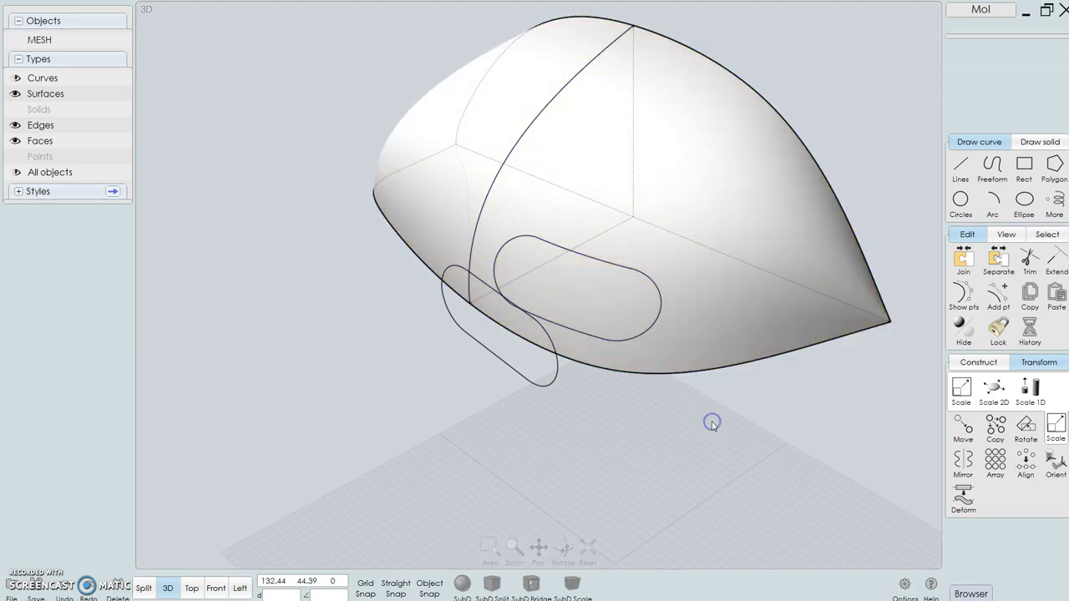
# Step: Trim the cap surface with the four projected slot curves and keep all pieces, separating the slot-shaped piece
pyautogui.click(638, 274)
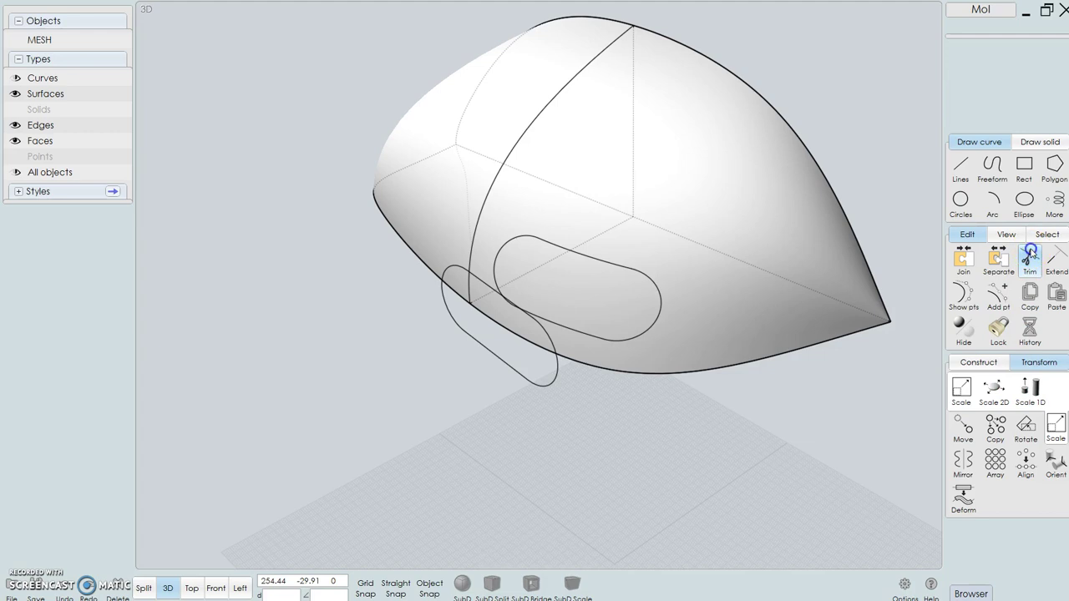
pyautogui.click(1030, 259)
pyautogui.click(585, 303)
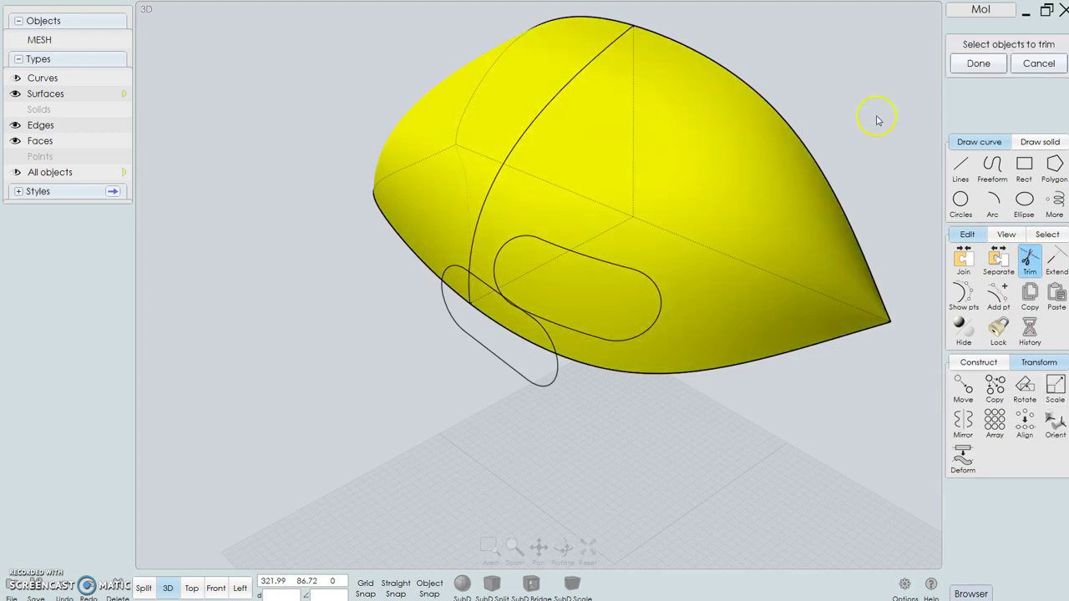
pyautogui.click(979, 64)
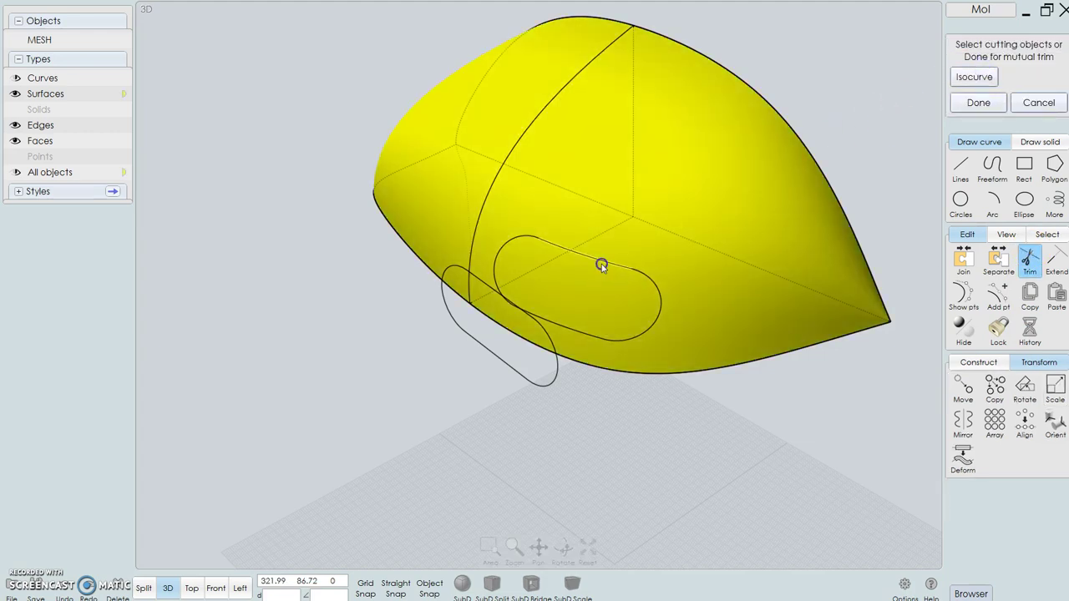
pyautogui.click(592, 332)
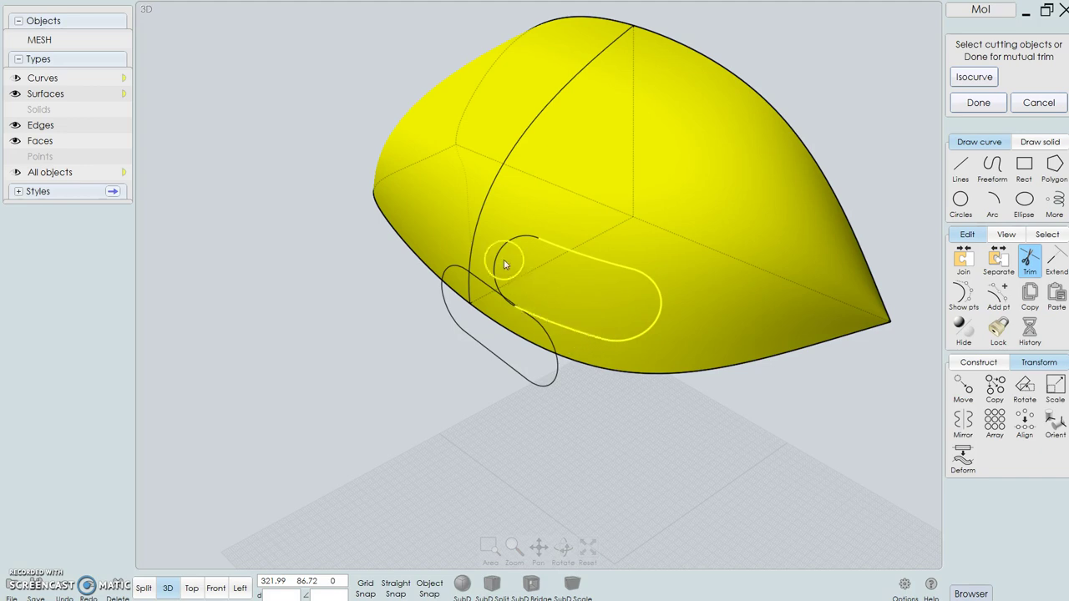
pyautogui.click(978, 94)
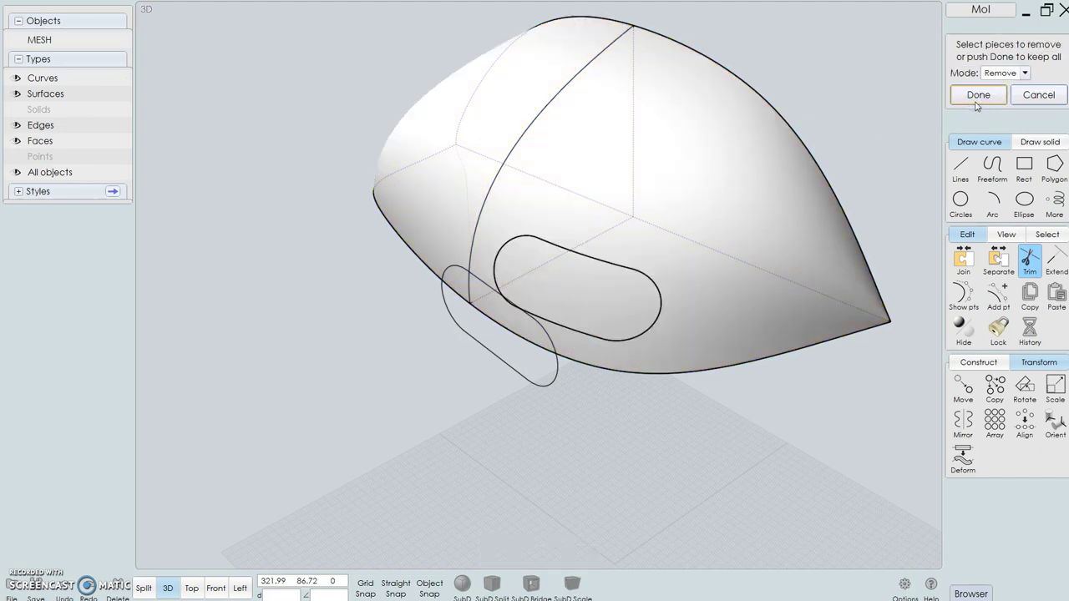
pyautogui.click(979, 94)
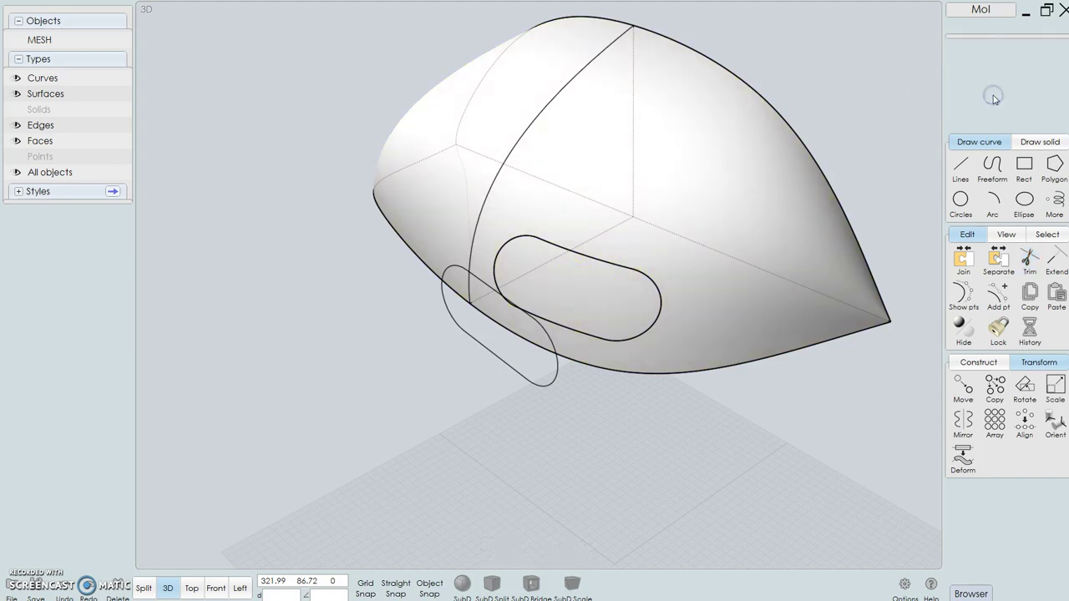
# Step: Select the slot-shaped surface piece and move it inward from the cap's side in the Front view
pyautogui.click(599, 288)
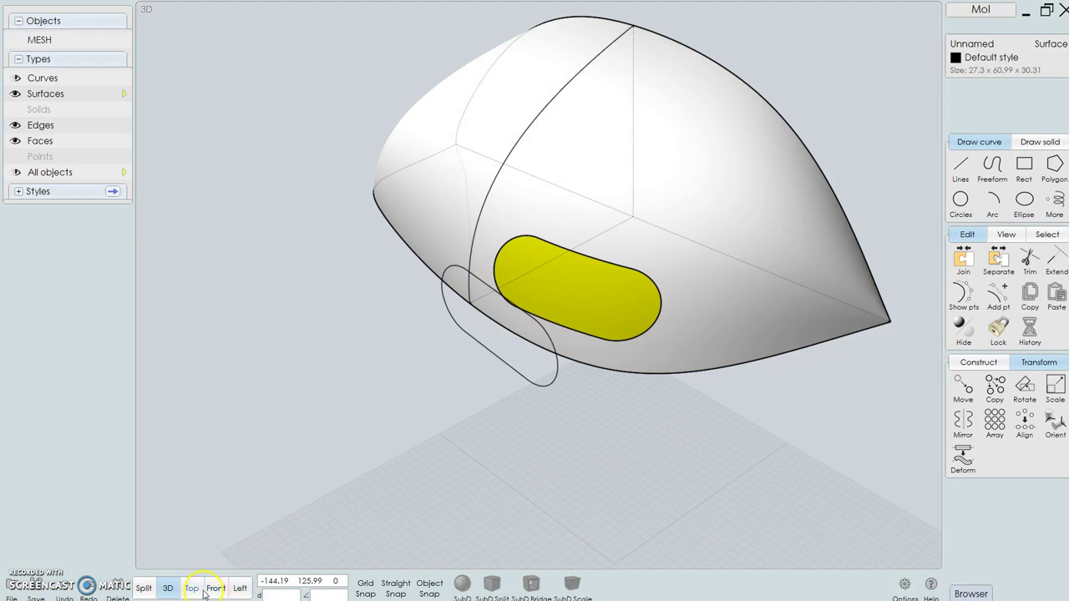
pyautogui.click(238, 589)
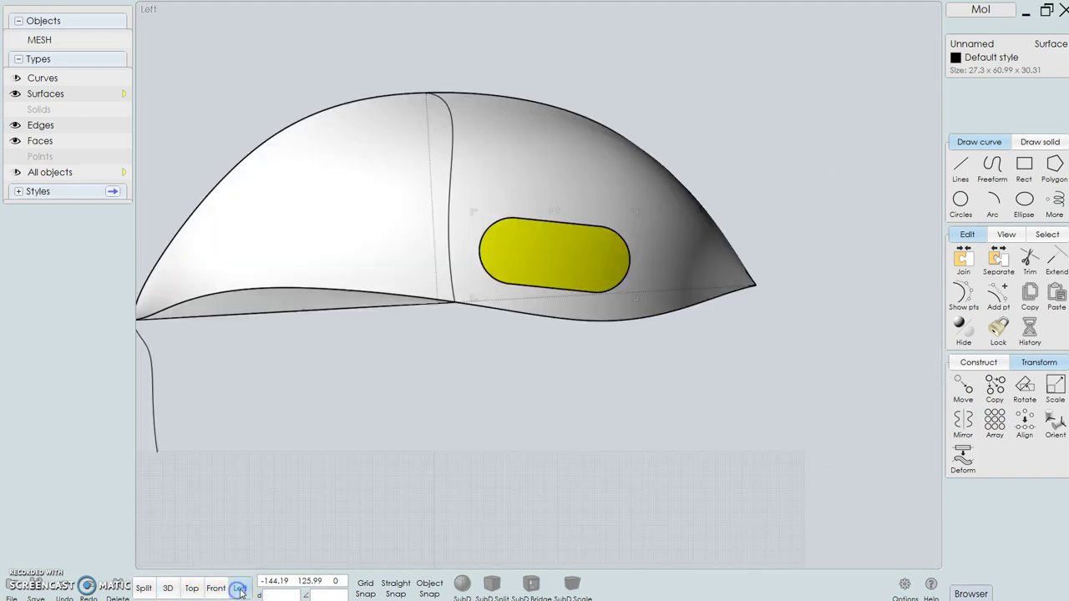
pyautogui.click(216, 589)
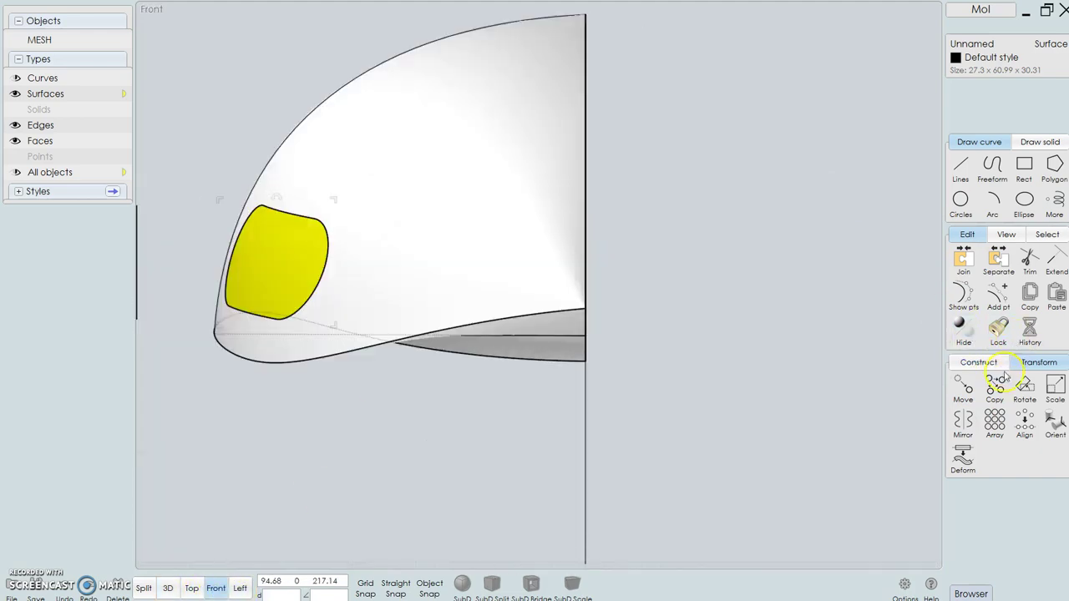
pyautogui.click(963, 387)
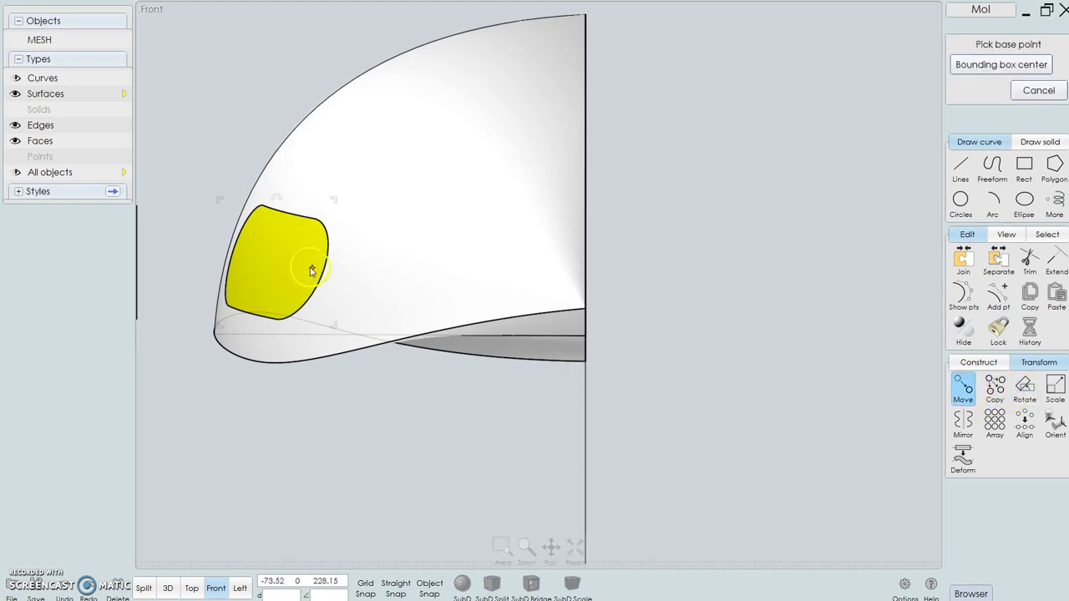
pyautogui.click(273, 268)
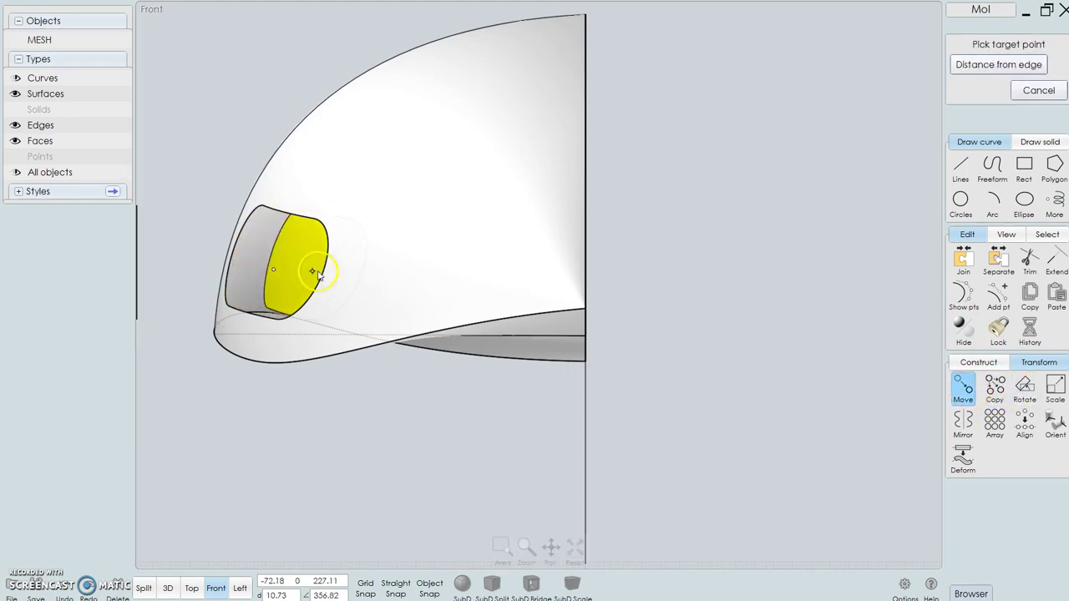
pyautogui.click(329, 275)
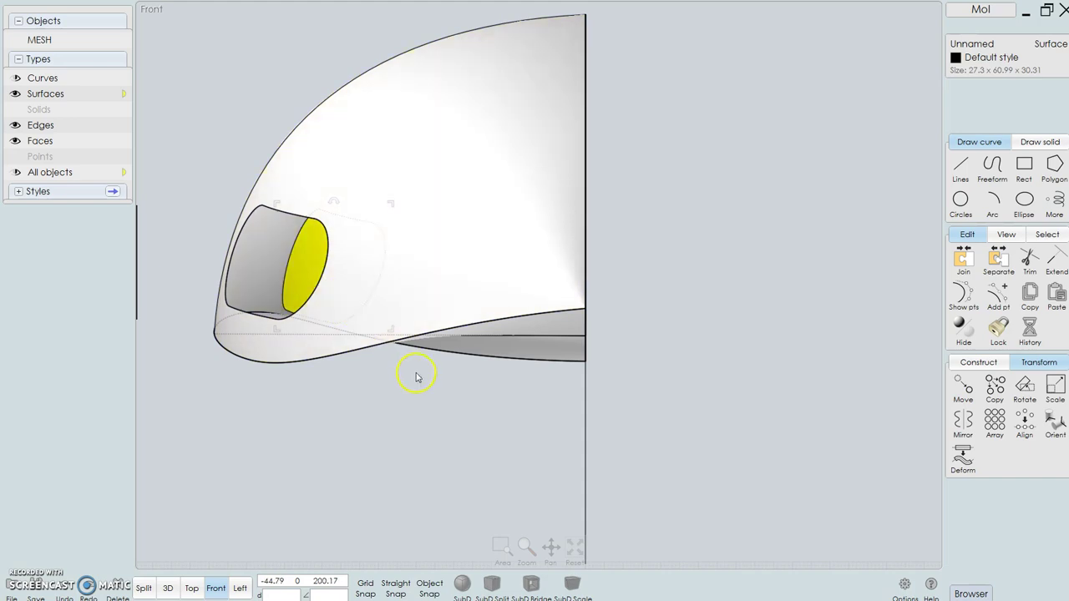
# Step: Scale the inset slot piece down evenly in the Left view to about 22.3 x 49.9 x 24.8 units, then deselect it
pyautogui.click(240, 588)
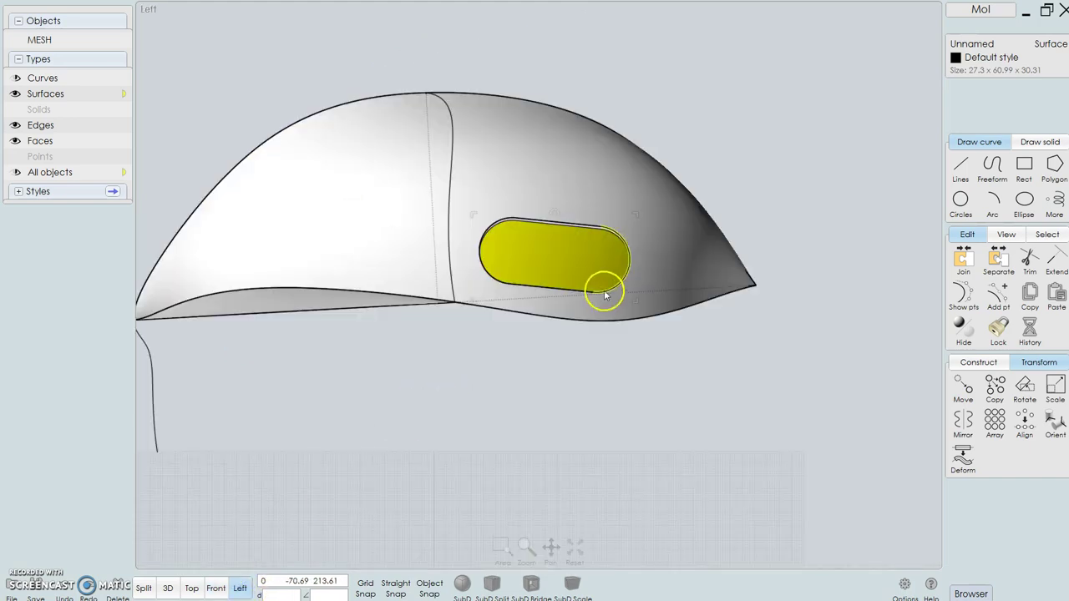
pyautogui.moveTo(477, 295); pyautogui.dragTo(493, 277)
pyautogui.moveTo(563, 343)
pyautogui.mouseDown(button='right')
pyautogui.moveTo(575, 363)
pyautogui.moveTo(565, 333)
pyautogui.mouseUp(button='right')
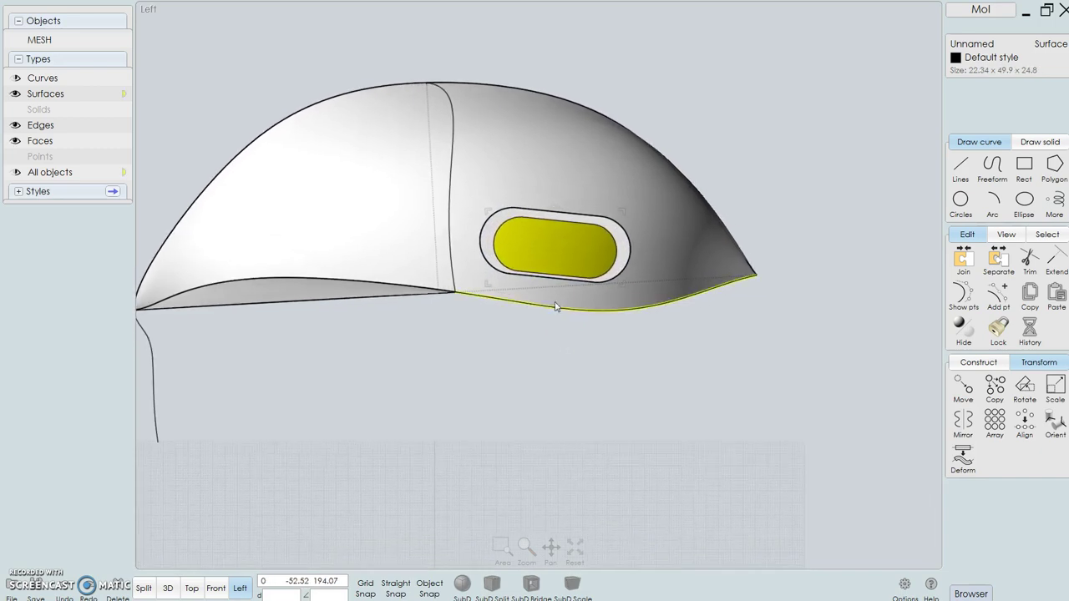
pyautogui.click(709, 354)
pyautogui.click(603, 245)
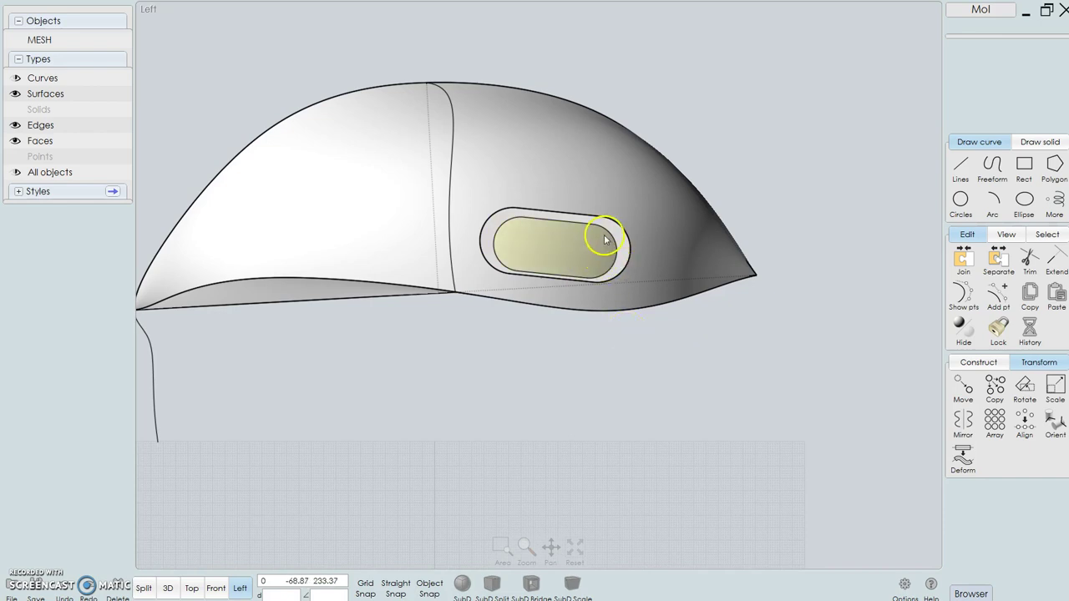
# Step: In the 3D view with Object Snap on, draw two straight lines joining the inset slot piece's lower corners to the matching corners of the cap opening
pyautogui.click(169, 588)
pyautogui.click(551, 306)
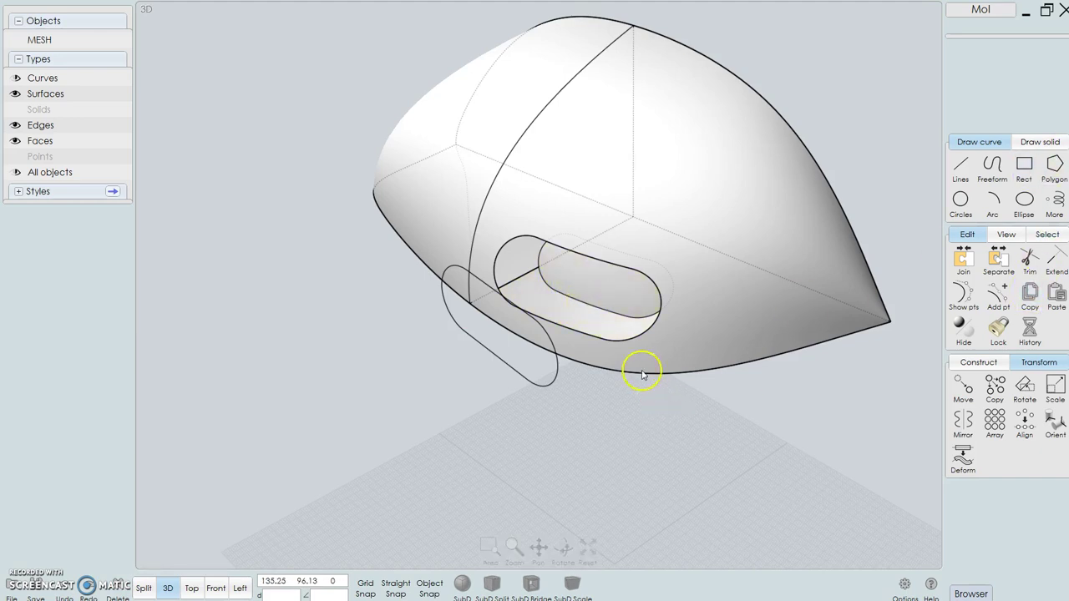
pyautogui.click(619, 318)
pyautogui.click(655, 299)
pyautogui.click(658, 432)
pyautogui.scroll(2, 589, 355)
pyautogui.moveTo(588, 354)
pyautogui.mouseDown(button='right')
pyautogui.moveTo(577, 312)
pyautogui.moveTo(587, 358)
pyautogui.mouseUp(button='right')
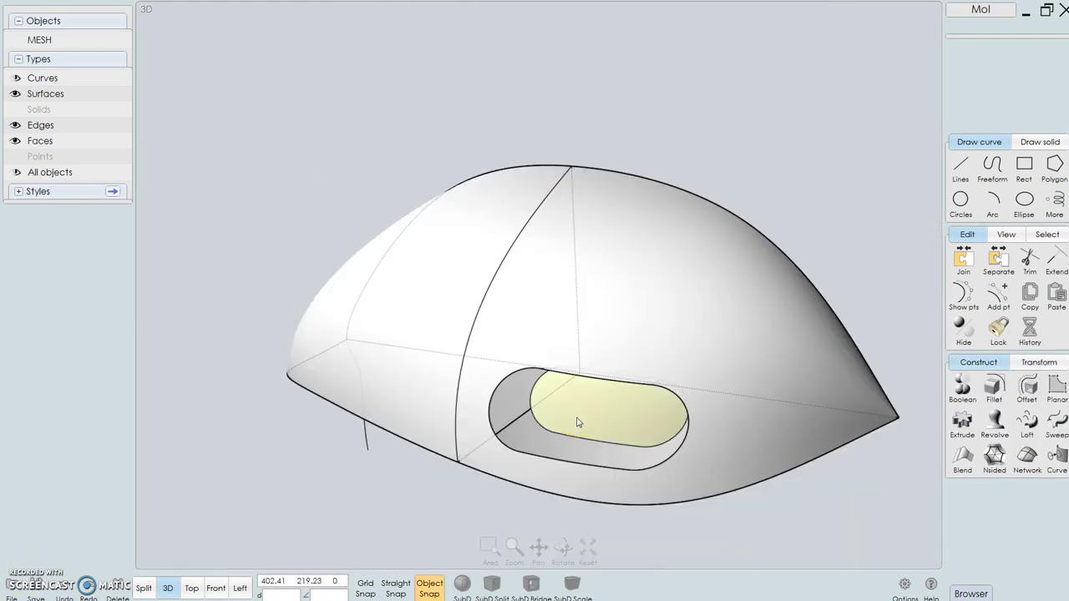
pyautogui.click(959, 173)
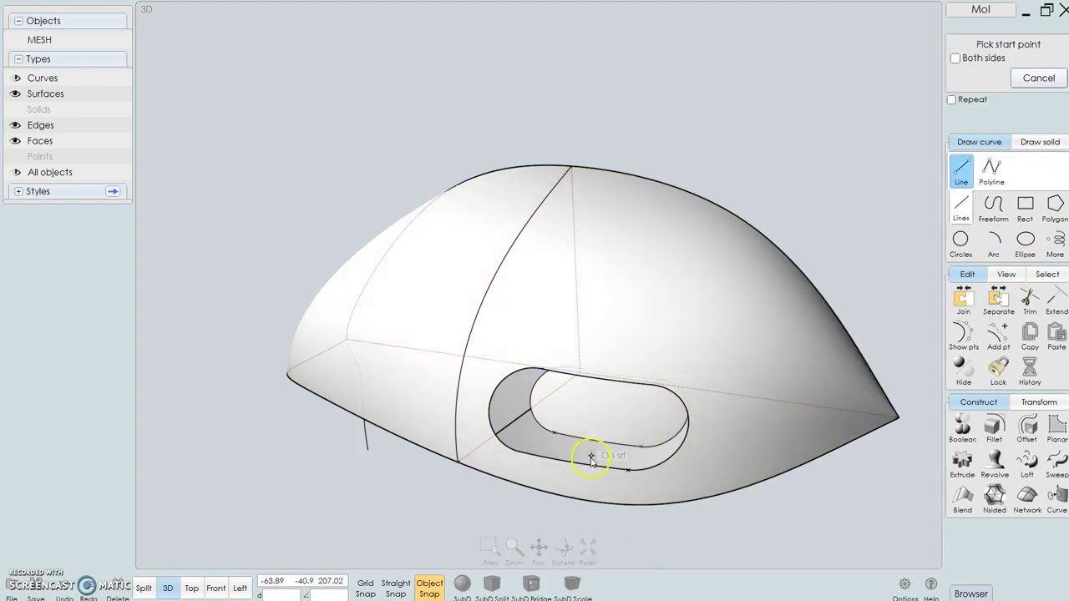
pyautogui.rightClick(625, 453)
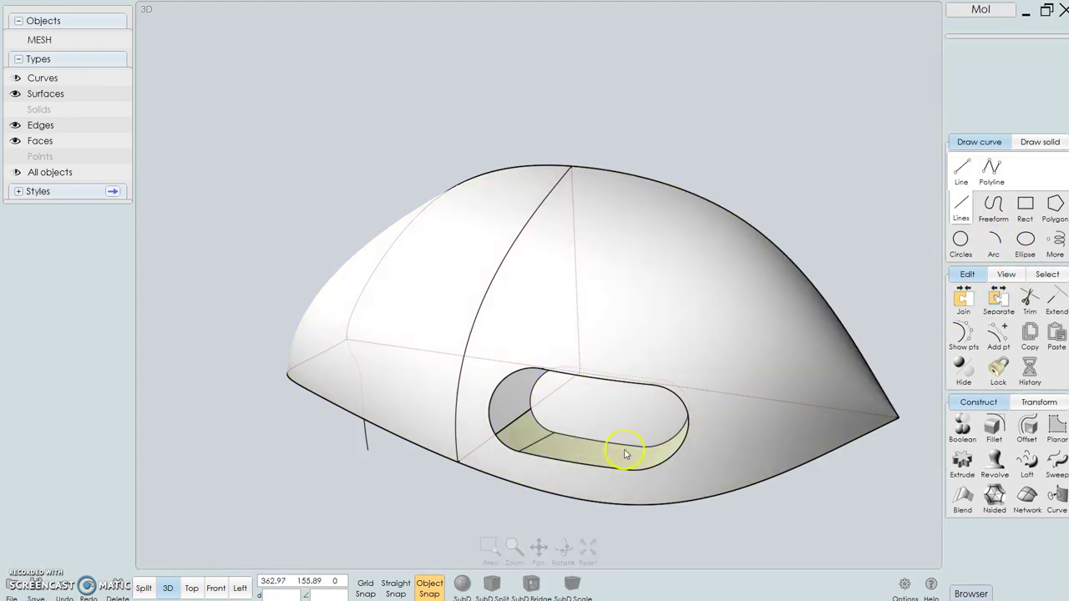
pyautogui.rightClick(629, 440)
pyautogui.click(641, 447)
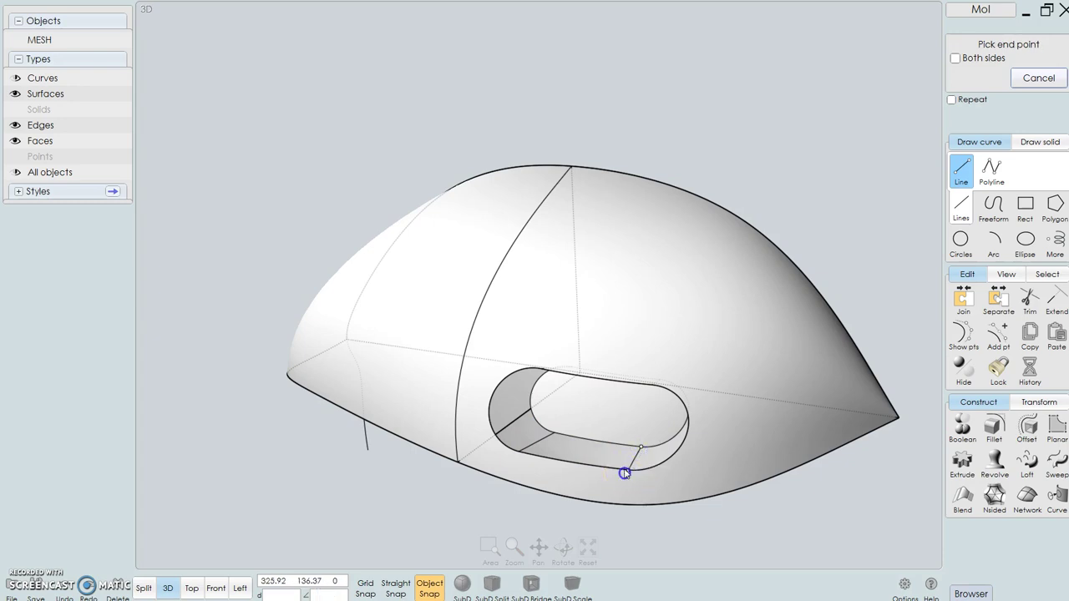
pyautogui.click(629, 470)
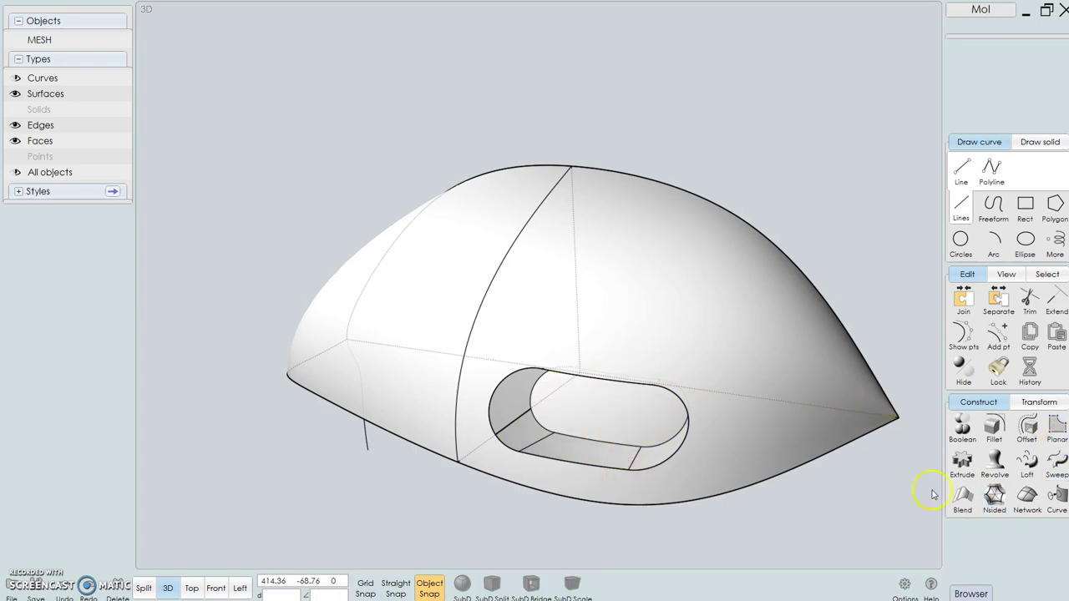